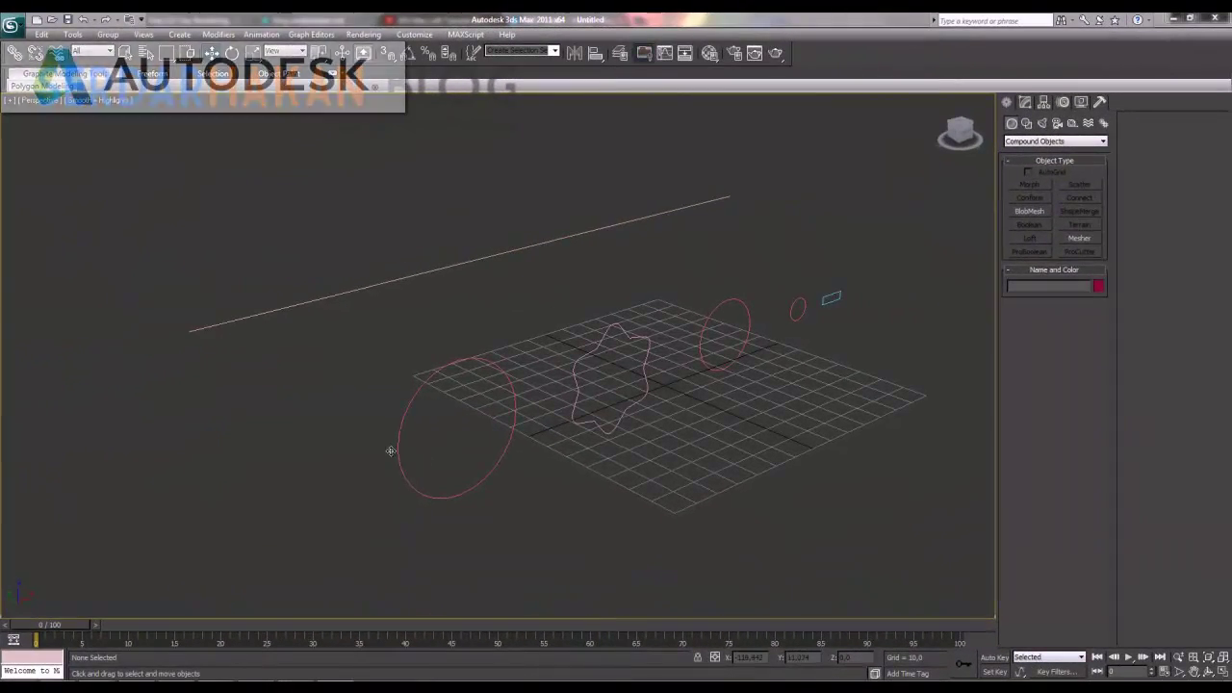
# Step: Select Line001 and start a Loft compound object with it as the path
pyautogui.click(466, 263)
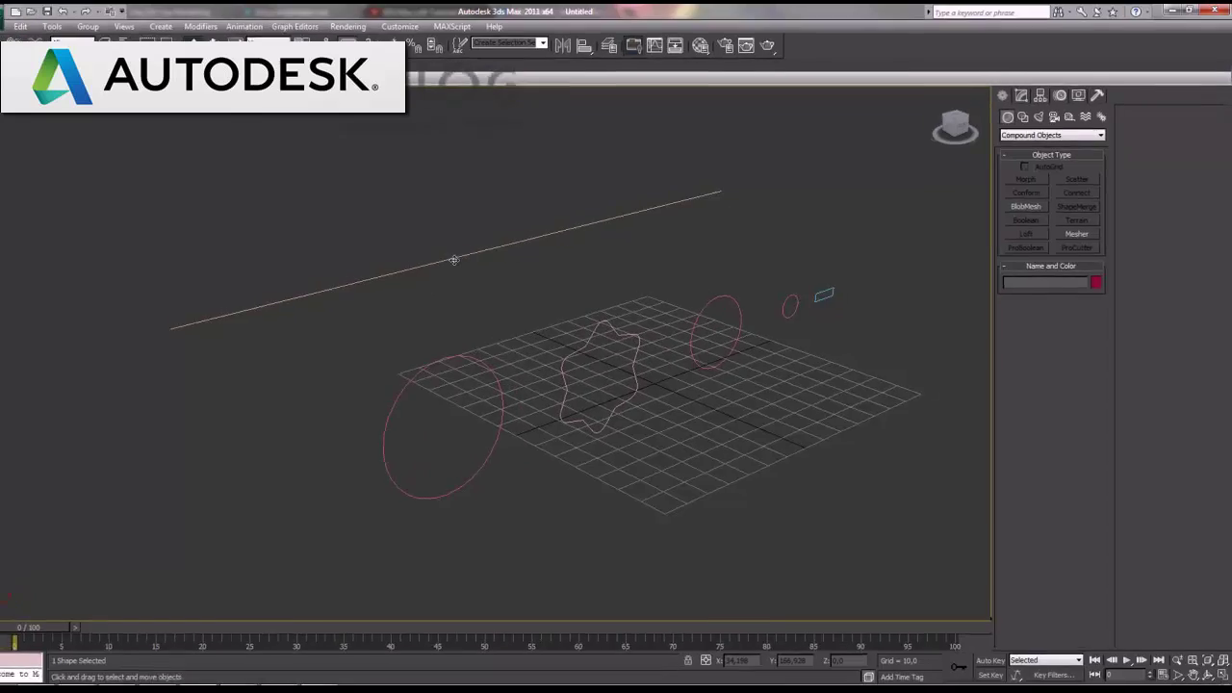
pyautogui.click(911, 118)
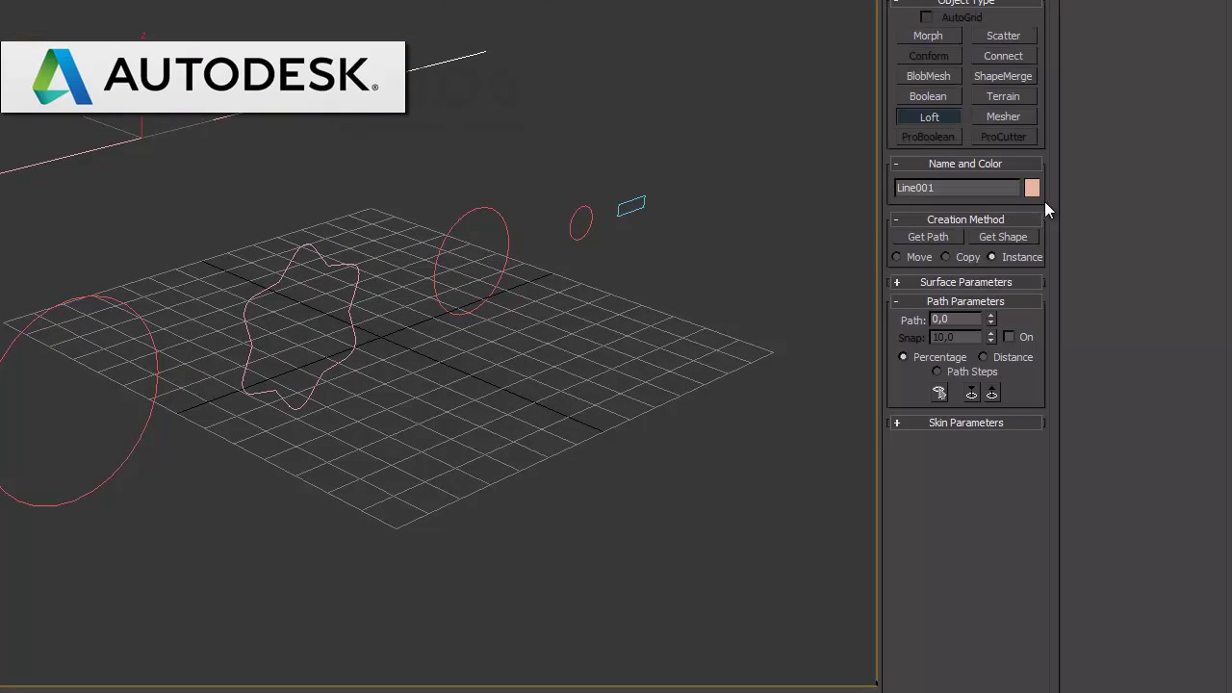
# Step: Loft the big circle along the line, repeating it at 5% of the path
pyautogui.click(1001, 236)
pyautogui.click(151, 352)
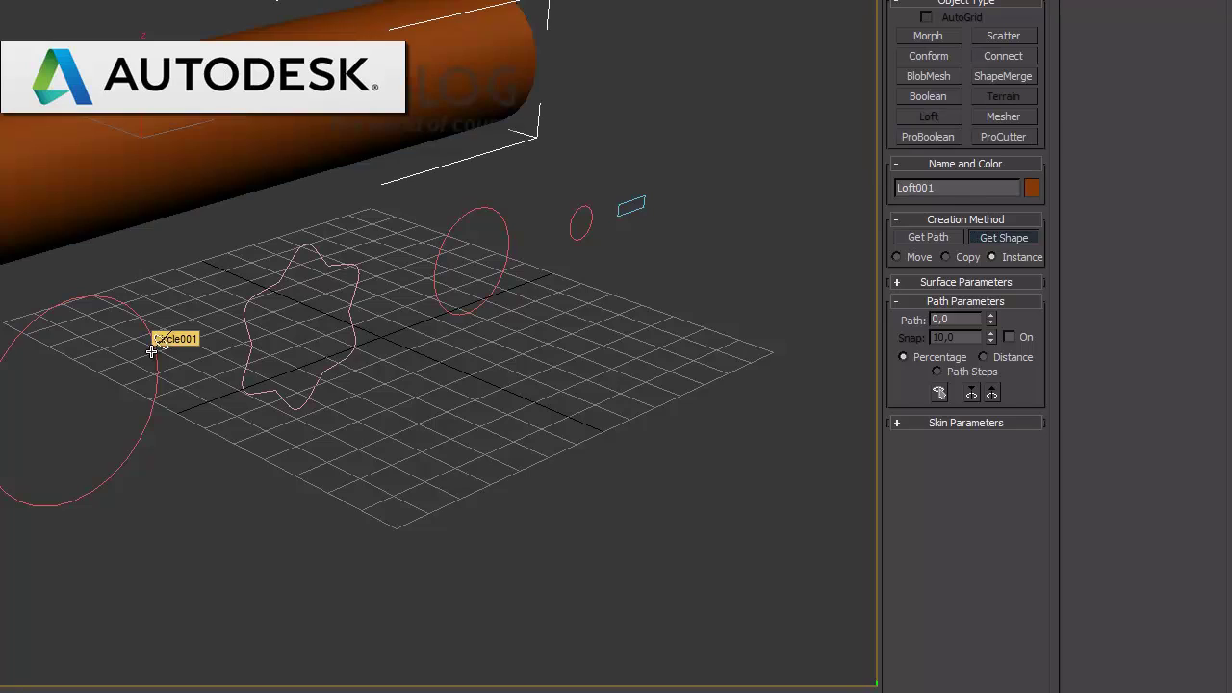
pyautogui.doubleClick(943, 319)
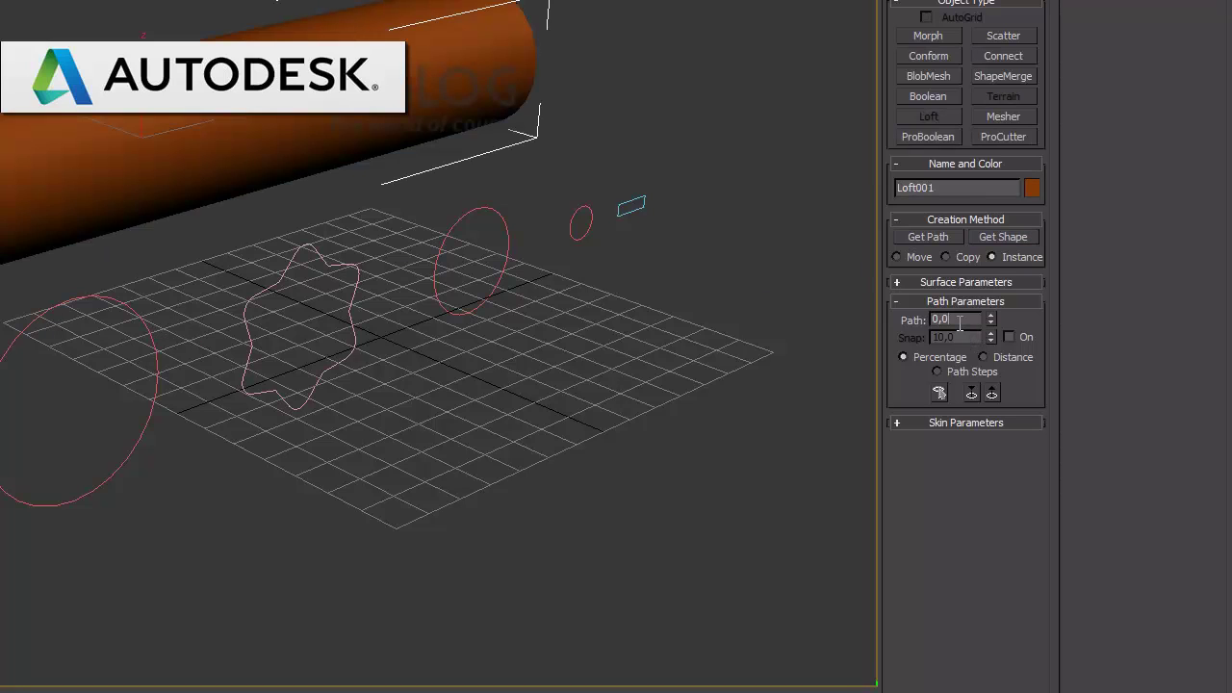
pyautogui.write('5')
pyautogui.press('Return')
pyautogui.click(993, 242)
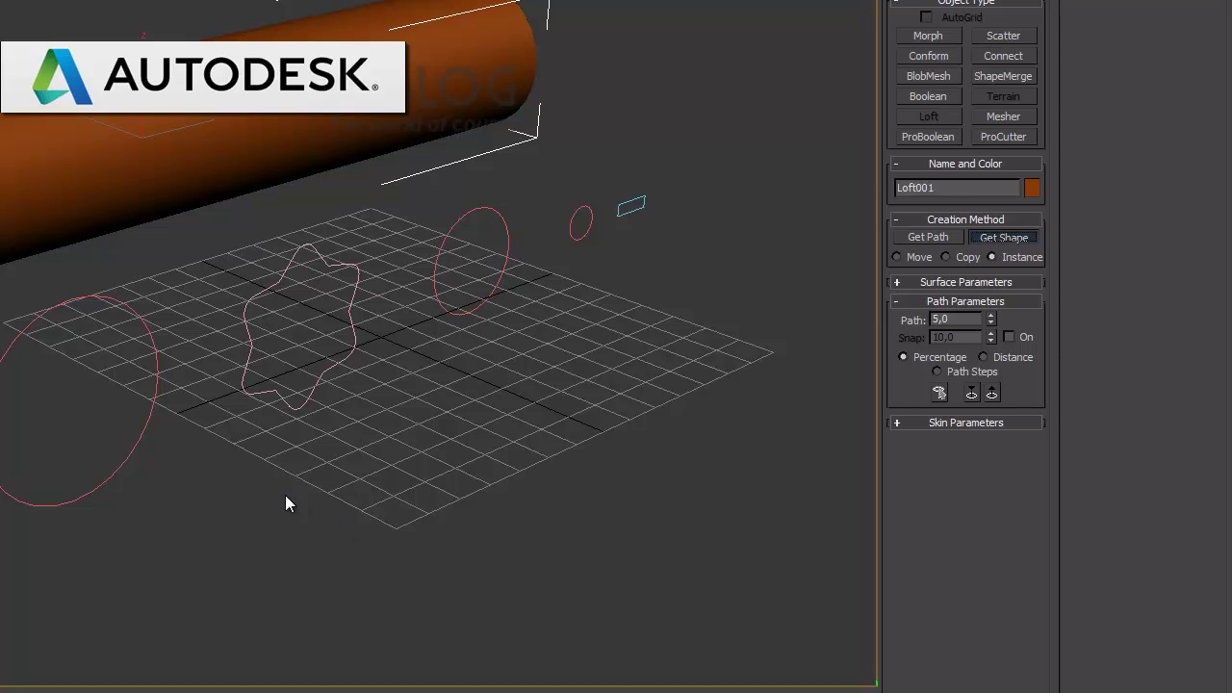
pyautogui.click(155, 384)
# Step: Add the star shape at 6% and 40% of the path for the fluted grip
pyautogui.doubleClick(962, 320)
pyautogui.write('6')
pyautogui.press('Return')
pyautogui.click(996, 240)
pyautogui.click(357, 278)
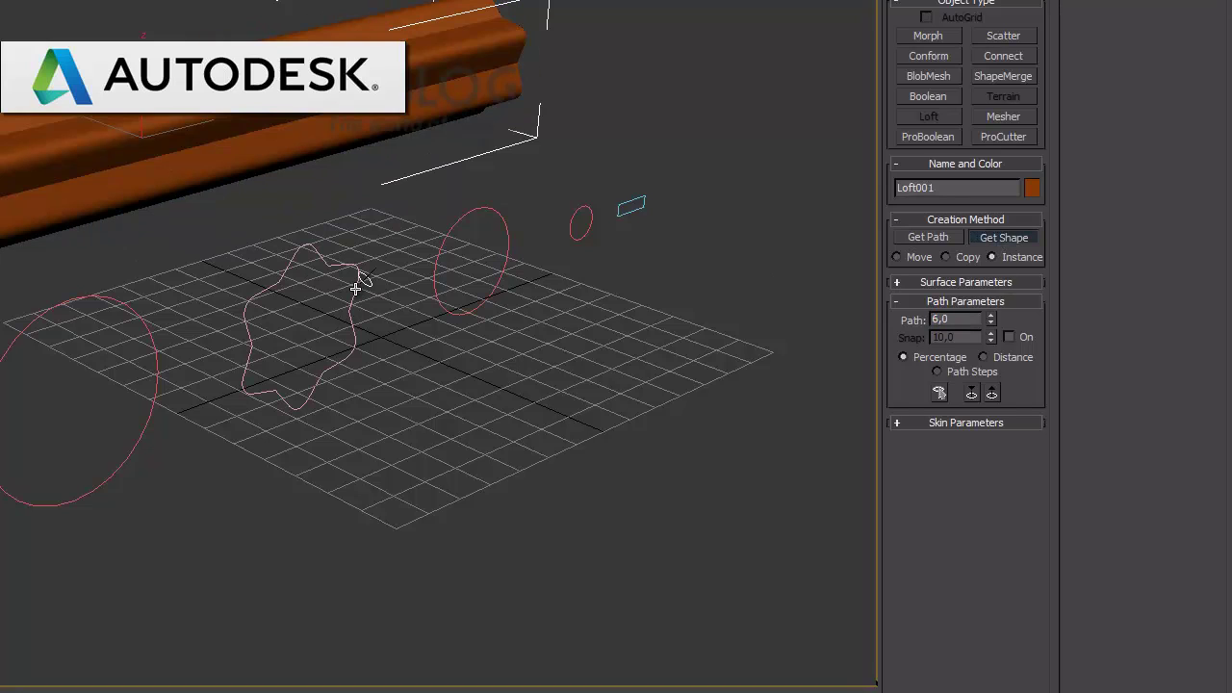
pyautogui.doubleClick(956, 321)
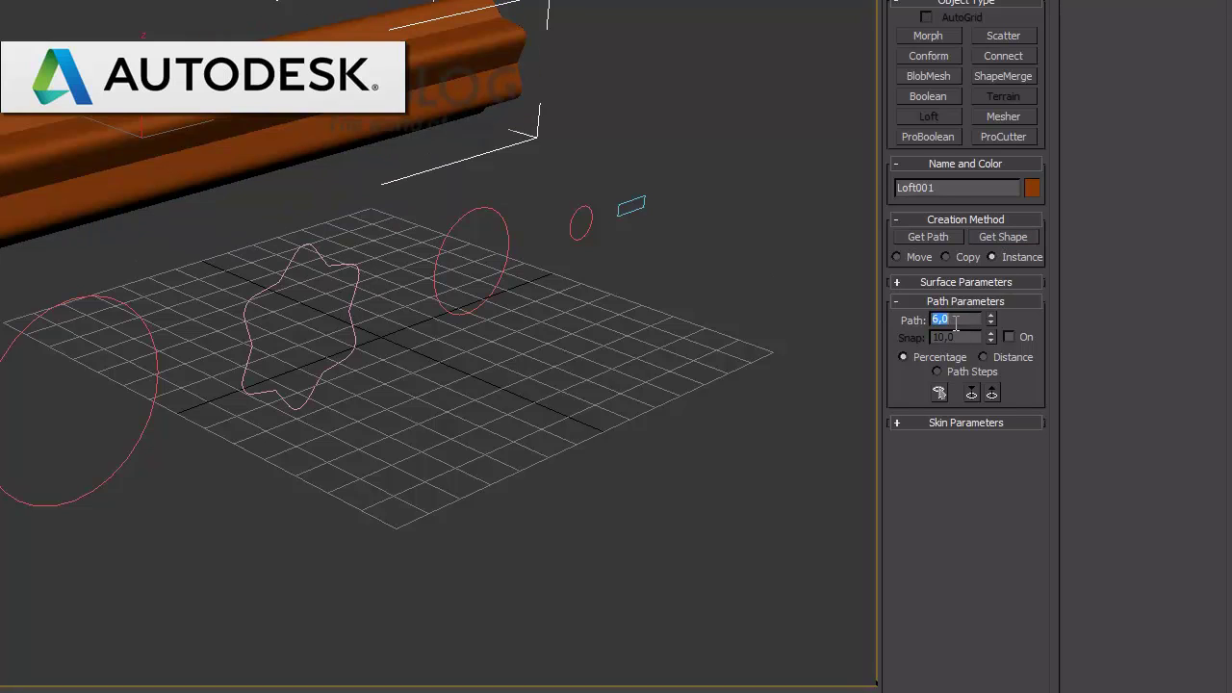
pyautogui.write('40')
pyautogui.press('Return')
pyautogui.click(1003, 238)
pyautogui.click(248, 352)
# Step: Return to the big circle section at 41% of the path
pyautogui.doubleClick(962, 318)
pyautogui.write('41')
pyautogui.press('Return')
pyautogui.click(1004, 239)
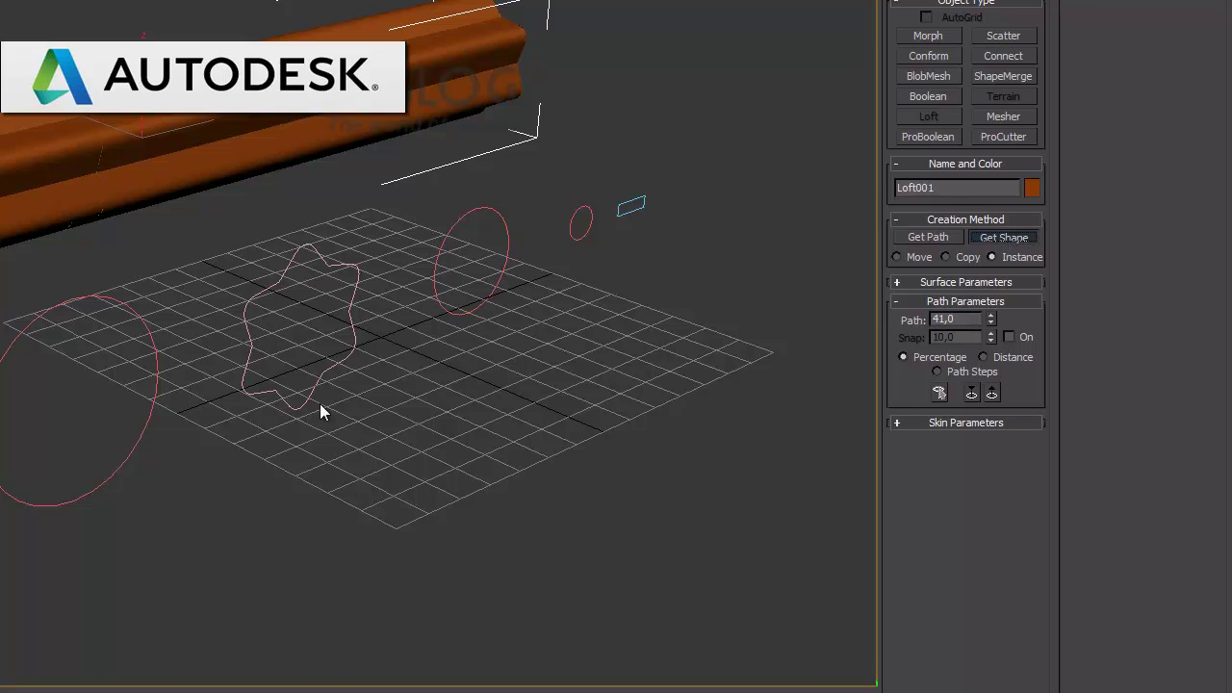
pyautogui.click(156, 400)
# Step: Narrow the loft to the medium circle at 45% of the path
pyautogui.moveTo(399, 460)
pyautogui.mouseDown(button='middle')
pyautogui.moveTo(562, 458)
pyautogui.moveTo(421, 496)
pyautogui.mouseUp(button='middle')
pyautogui.click(948, 320)
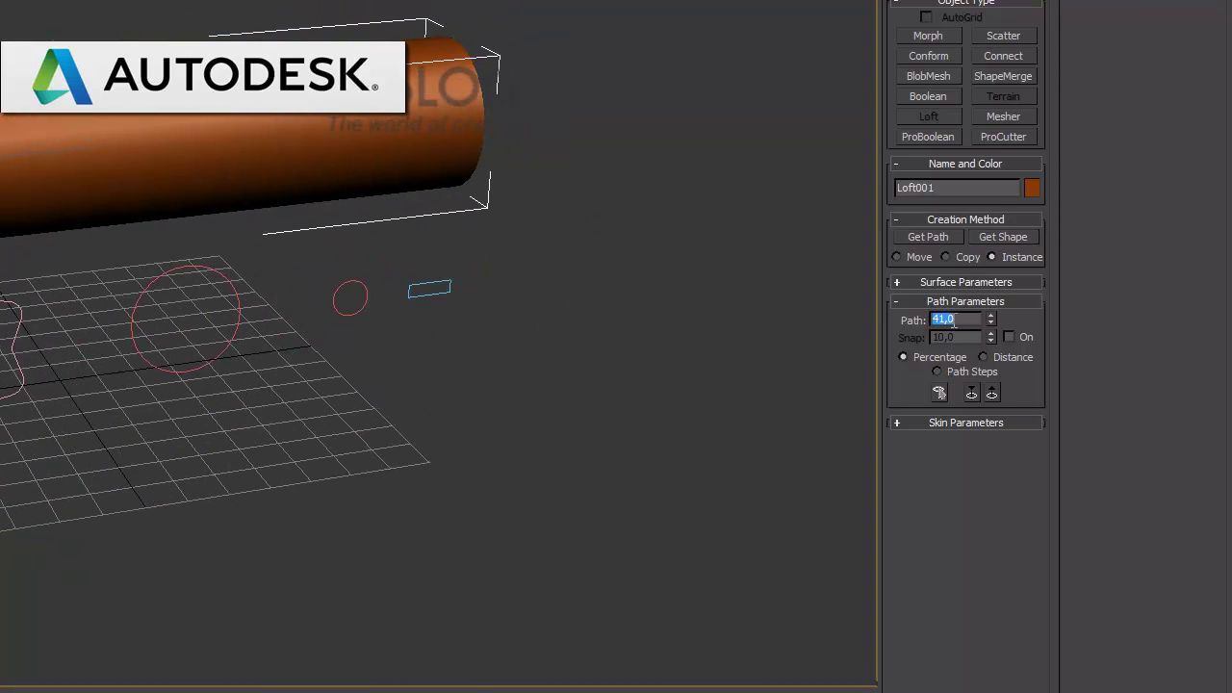
pyautogui.write('45')
pyautogui.press('Return')
pyautogui.click(992, 239)
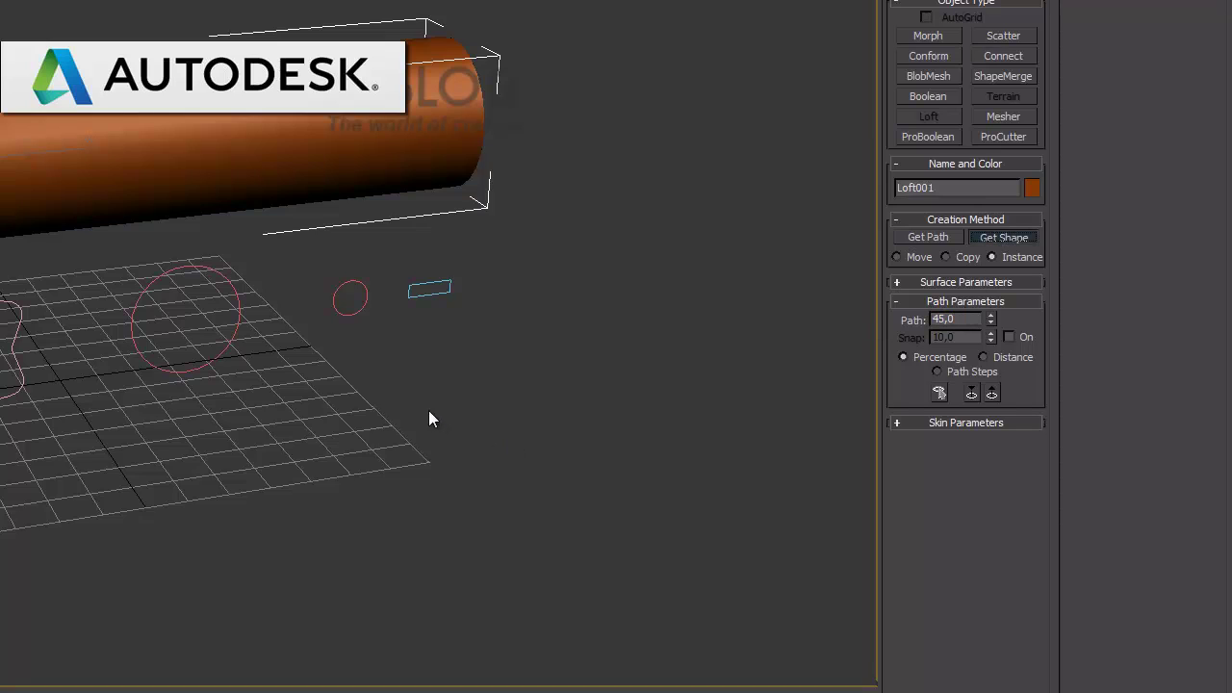
pyautogui.click(206, 368)
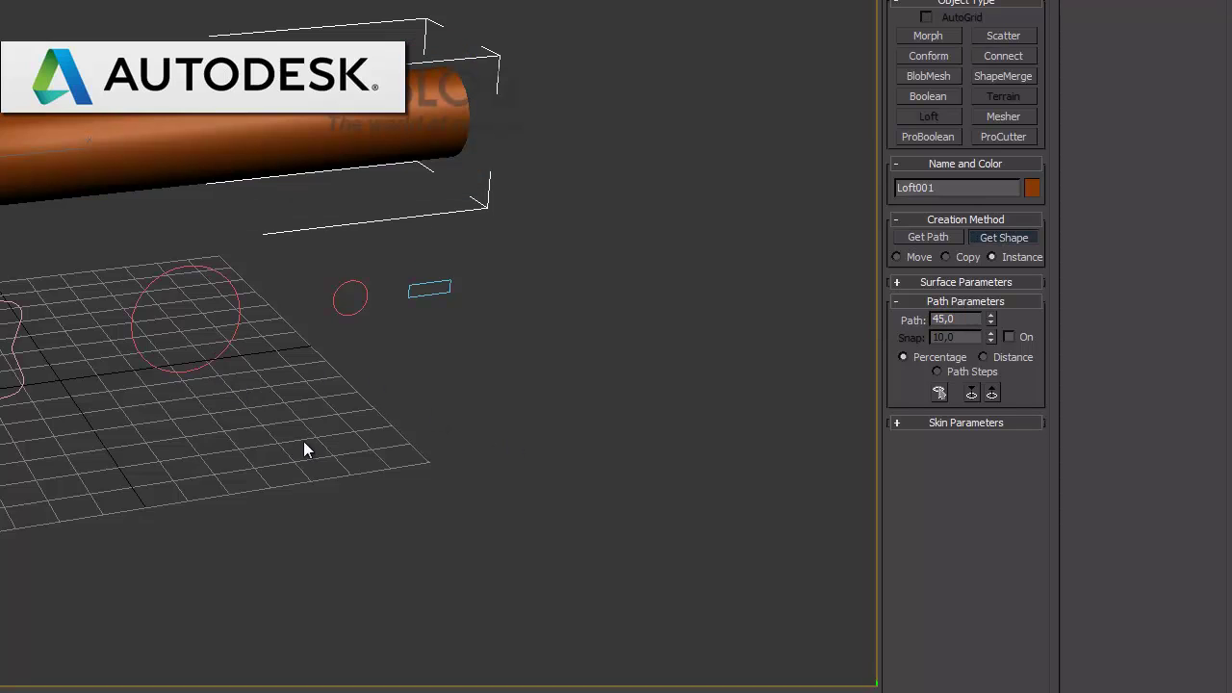
# Step: Try a thicker profile at 49% of the path, then undo it
pyautogui.keyDown('alt'); pyautogui.moveTo(441, 498); pyautogui.dragTo(387, 501, button='middle'); pyautogui.keyUp('alt')
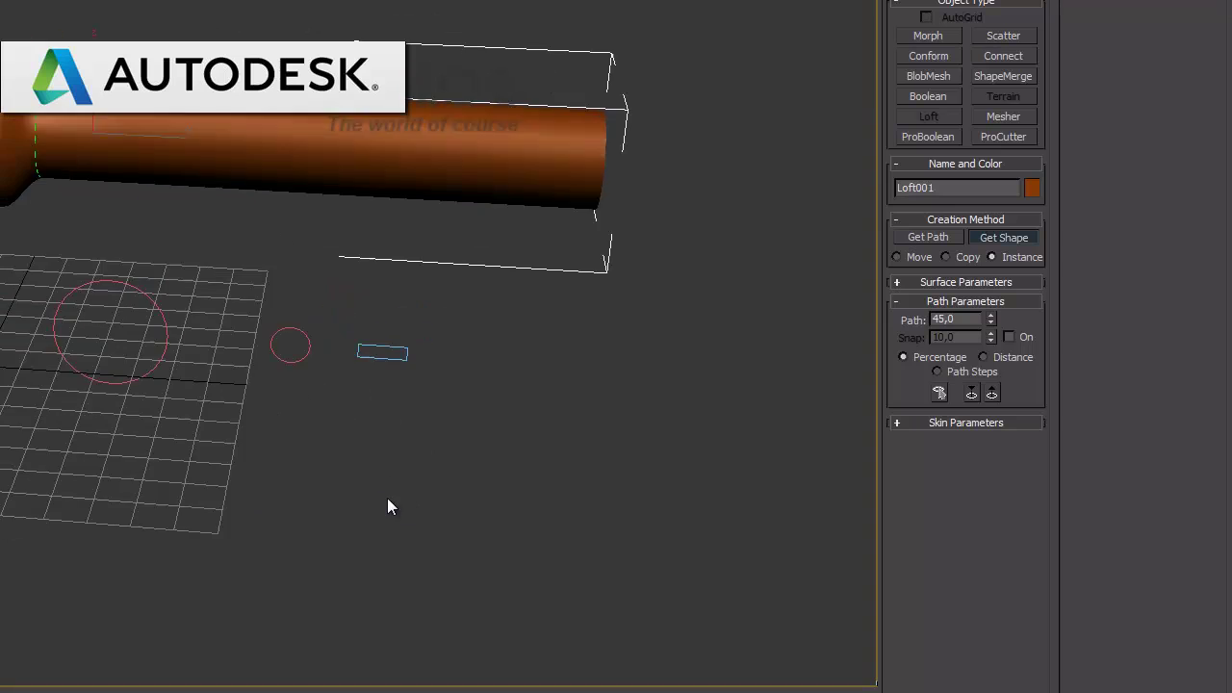
pyautogui.doubleClick(943, 320)
pyautogui.write('49')
pyautogui.press('Return')
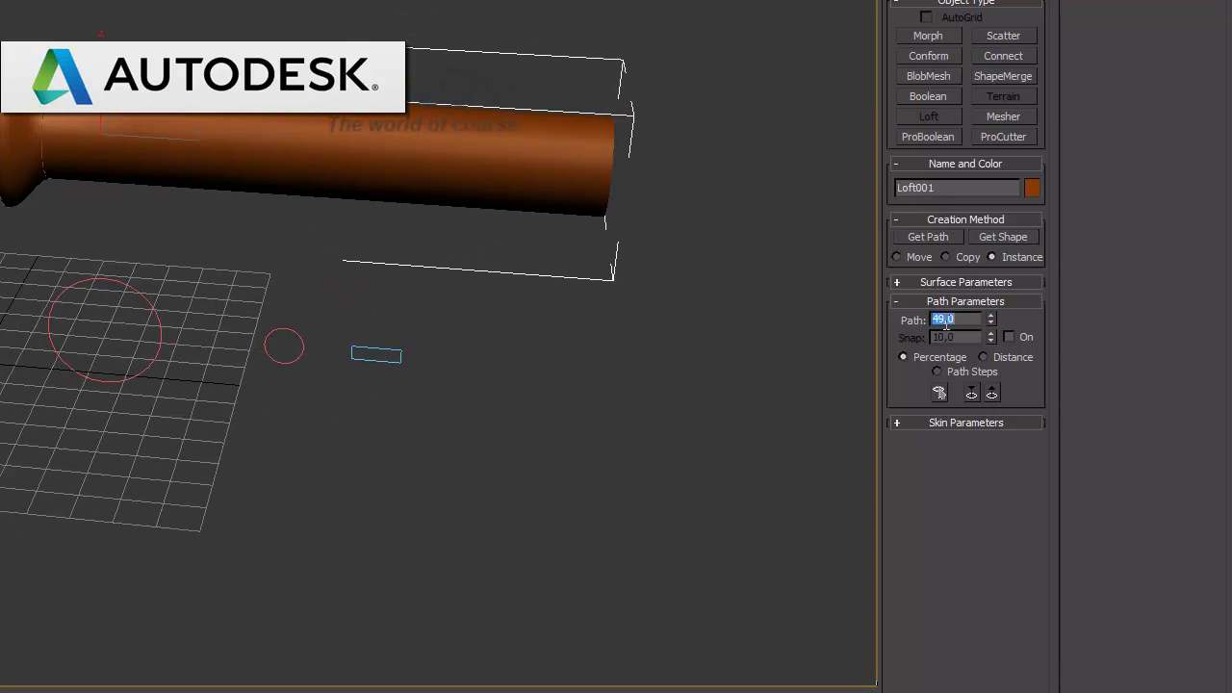
pyautogui.click(998, 238)
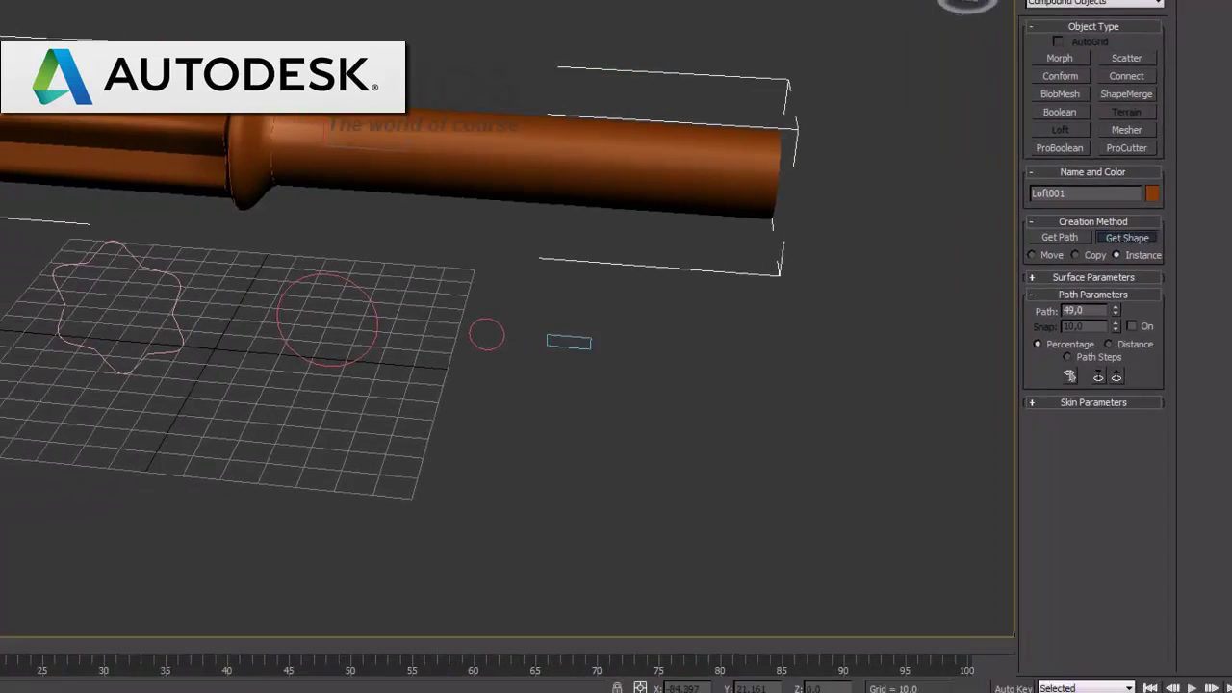
pyautogui.click(95, 286)
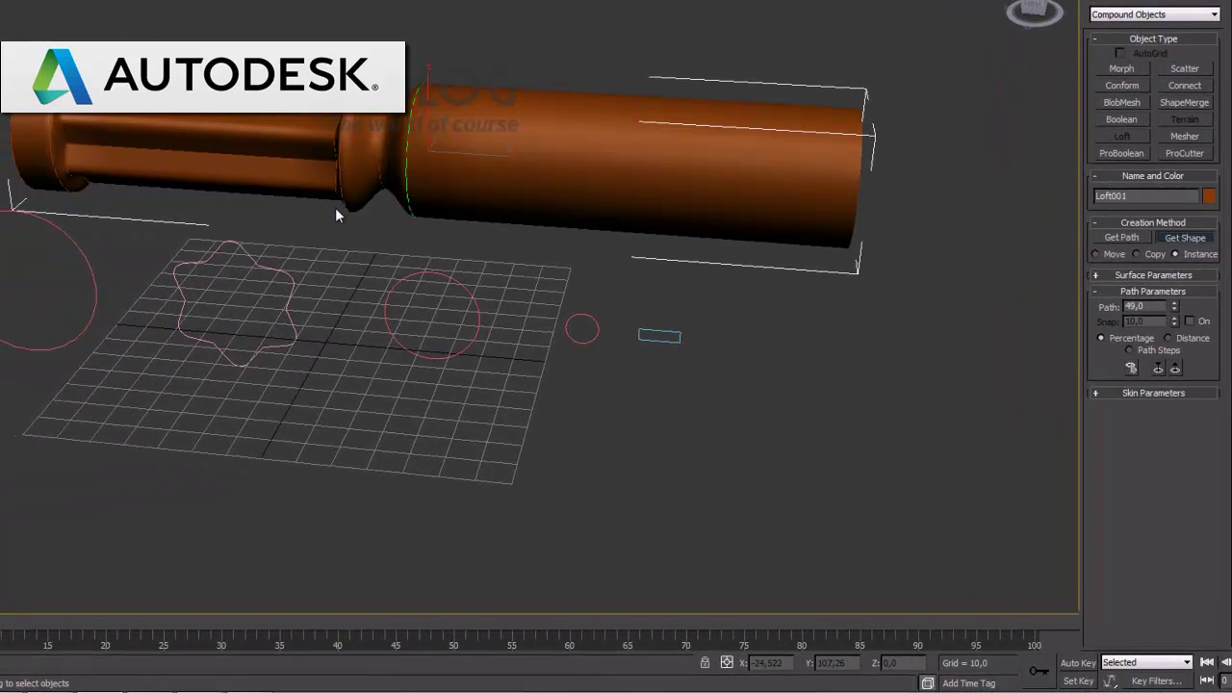
pyautogui.hotkey('ctrl', 'z')
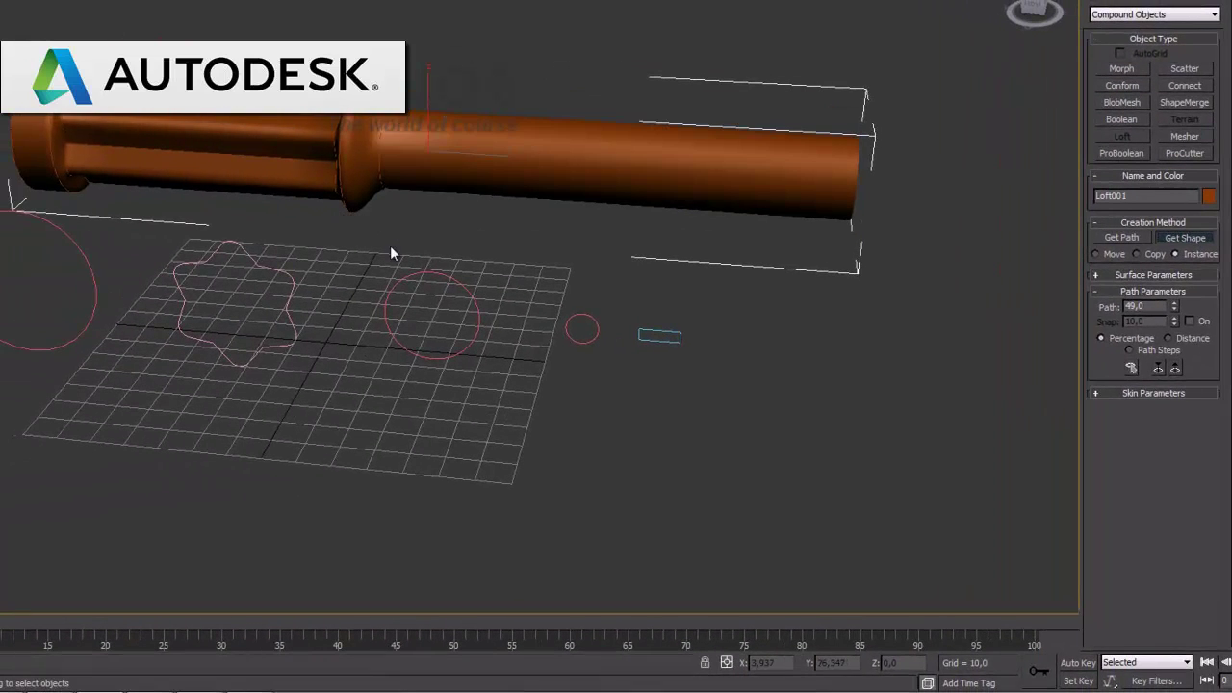
# Step: Trial the small circle at 49% and a rectangle at 90%, undoing the rectangle
pyautogui.click(590, 332)
pyautogui.moveTo(439, 404)
pyautogui.keyDown('alt'); pyautogui.mouseDown(button='middle')
pyautogui.moveTo(450, 376)
pyautogui.moveTo(438, 377)
pyautogui.mouseUp(button='middle'); pyautogui.keyUp('alt')
pyautogui.keyDown('alt'); pyautogui.moveTo(744, 343); pyautogui.dragTo(635, 336, button='middle'); pyautogui.keyUp('alt')
pyautogui.doubleClick(1147, 305)
pyautogui.write('50')
pyautogui.press('Return')
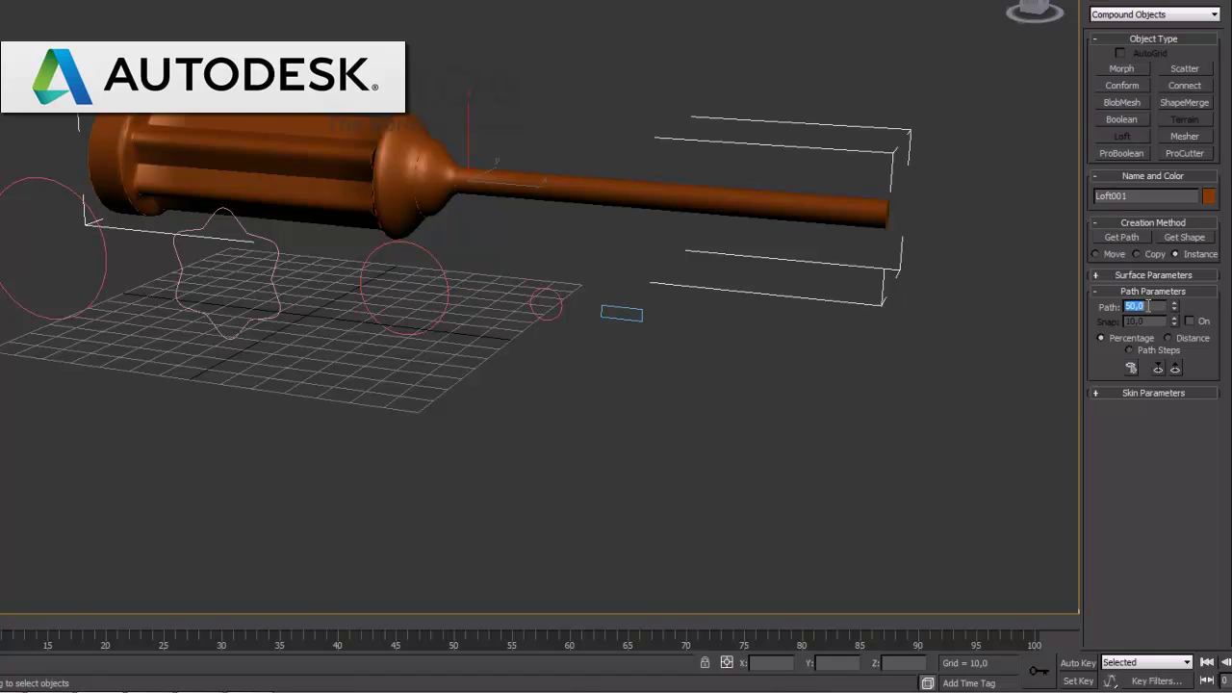
pyautogui.write('90')
pyautogui.press('Return')
pyautogui.click(1184, 238)
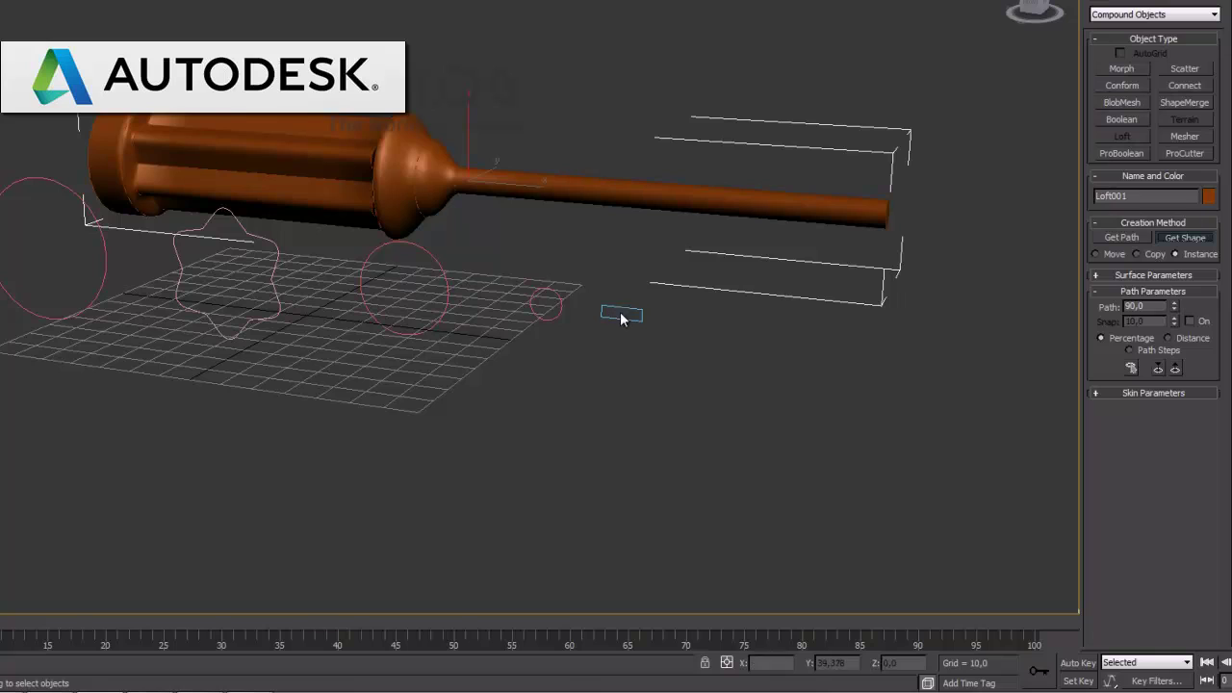
pyautogui.click(621, 309)
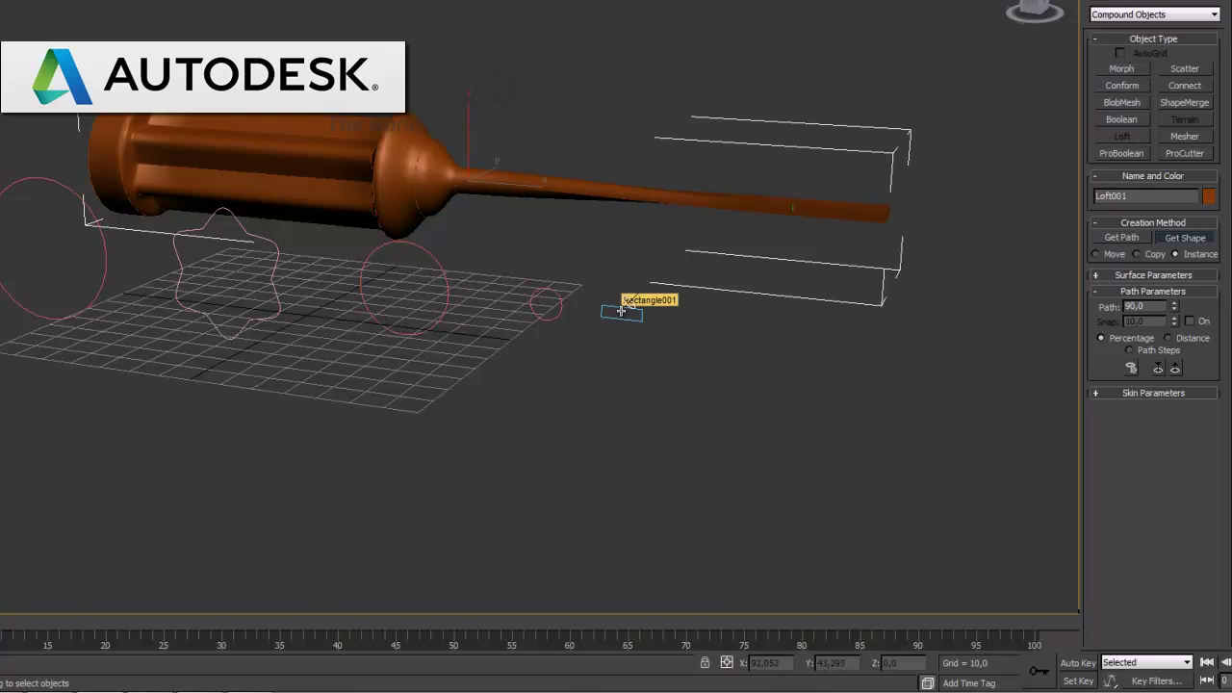
pyautogui.hotkey('ctrl', 'z')
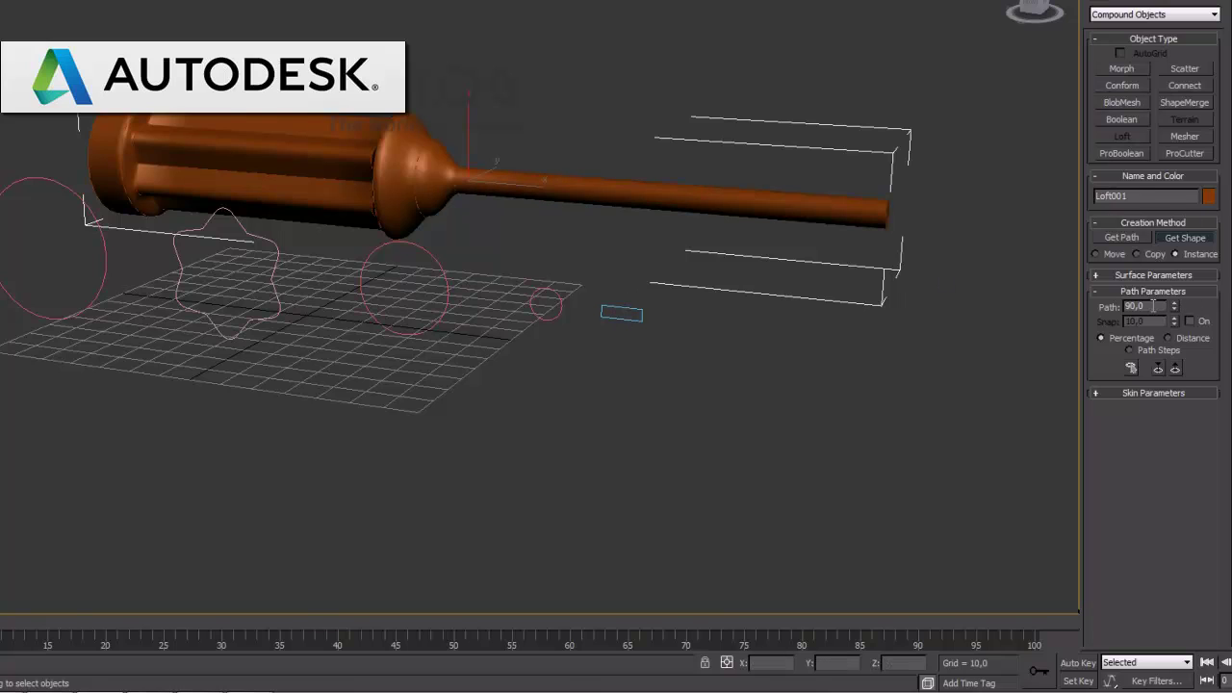
# Step: Remove the trial shaft section and add the small circle at 50% of the path
pyautogui.doubleClick(1153, 306)
pyautogui.click(1152, 306)
pyautogui.press('Return')
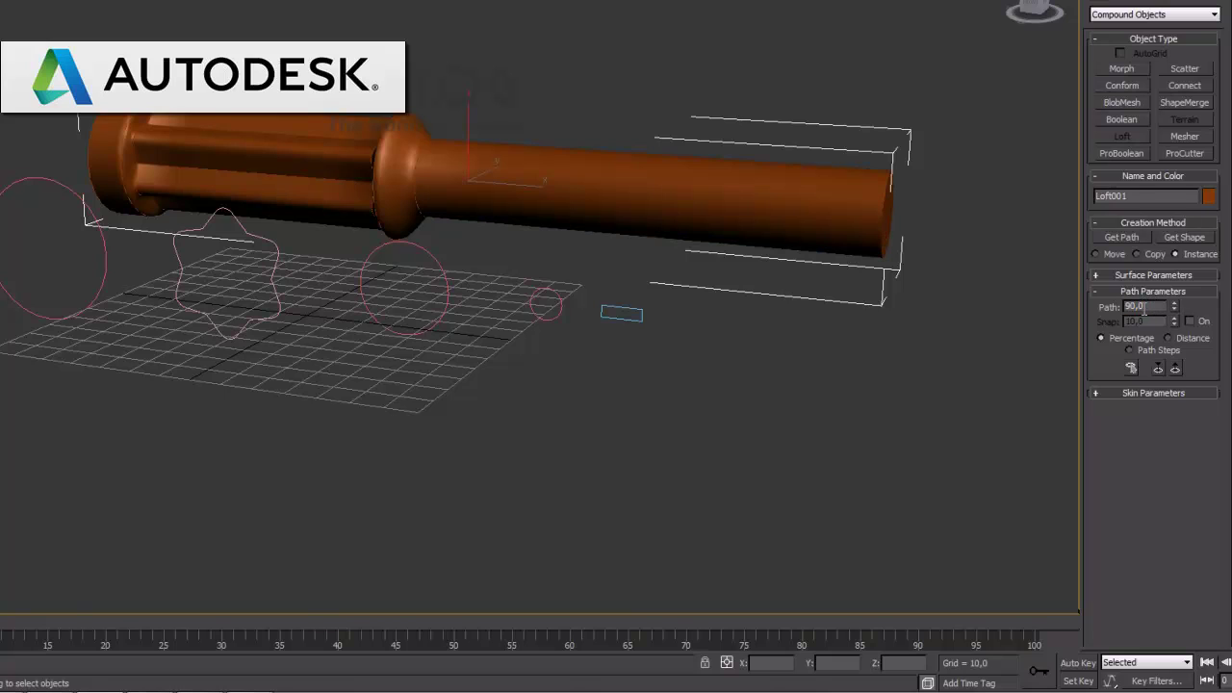
pyautogui.doubleClick(1146, 306)
pyautogui.write('50')
pyautogui.press('Return')
pyautogui.click(1184, 237)
pyautogui.click(556, 292)
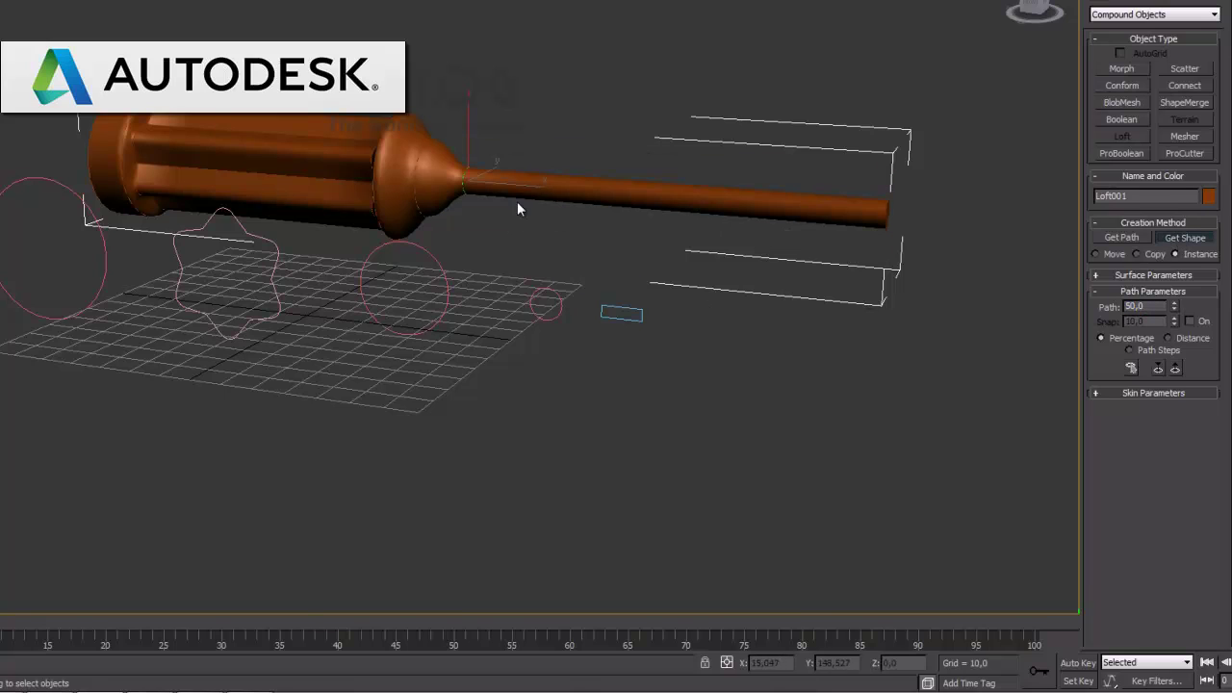
# Step: Repeat the small circle at 90% of the path for the thin shaft
pyautogui.doubleClick(1148, 306)
pyautogui.doubleClick(1148, 306)
pyautogui.write('90')
pyautogui.press('Return')
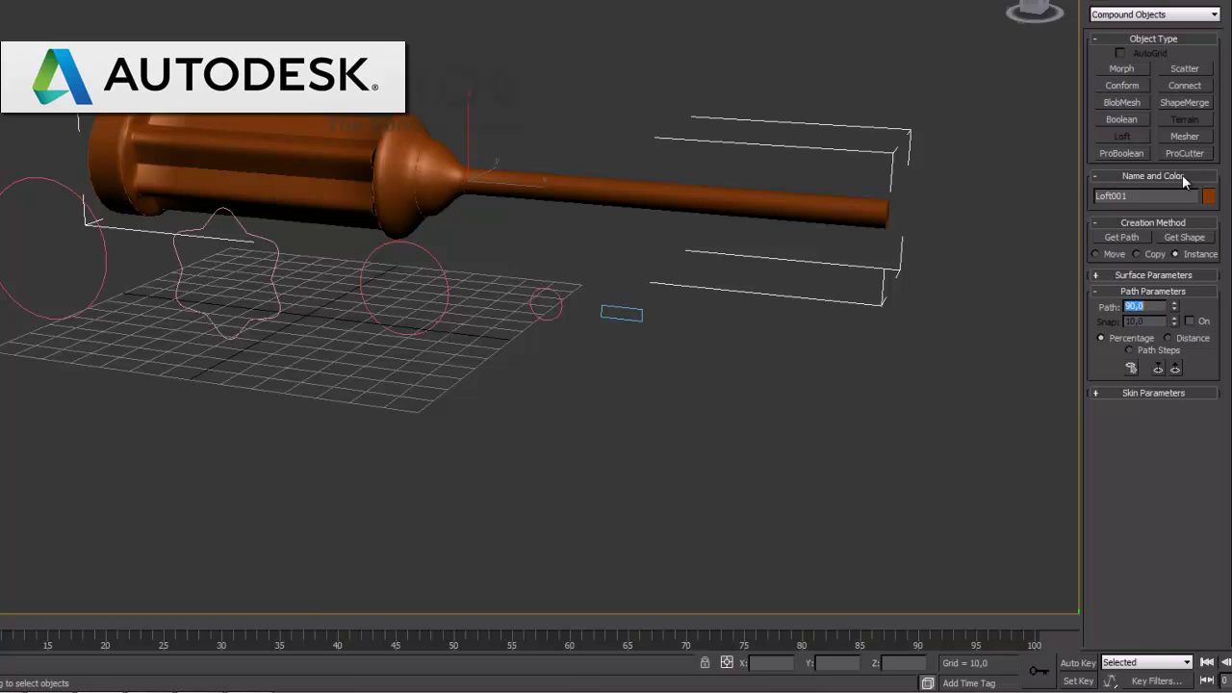
pyautogui.click(1185, 237)
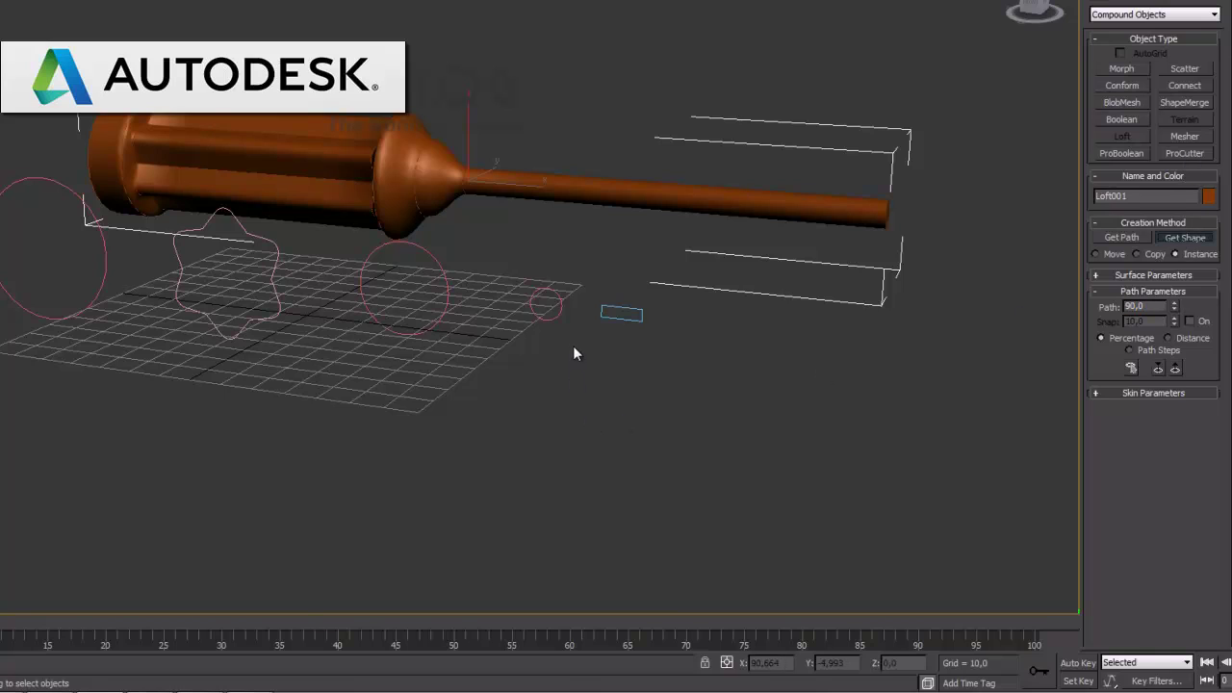
pyautogui.click(558, 308)
# Step: Add Rectangle001 at 95% of the path to flatten the shaft tip
pyautogui.click(1141, 306)
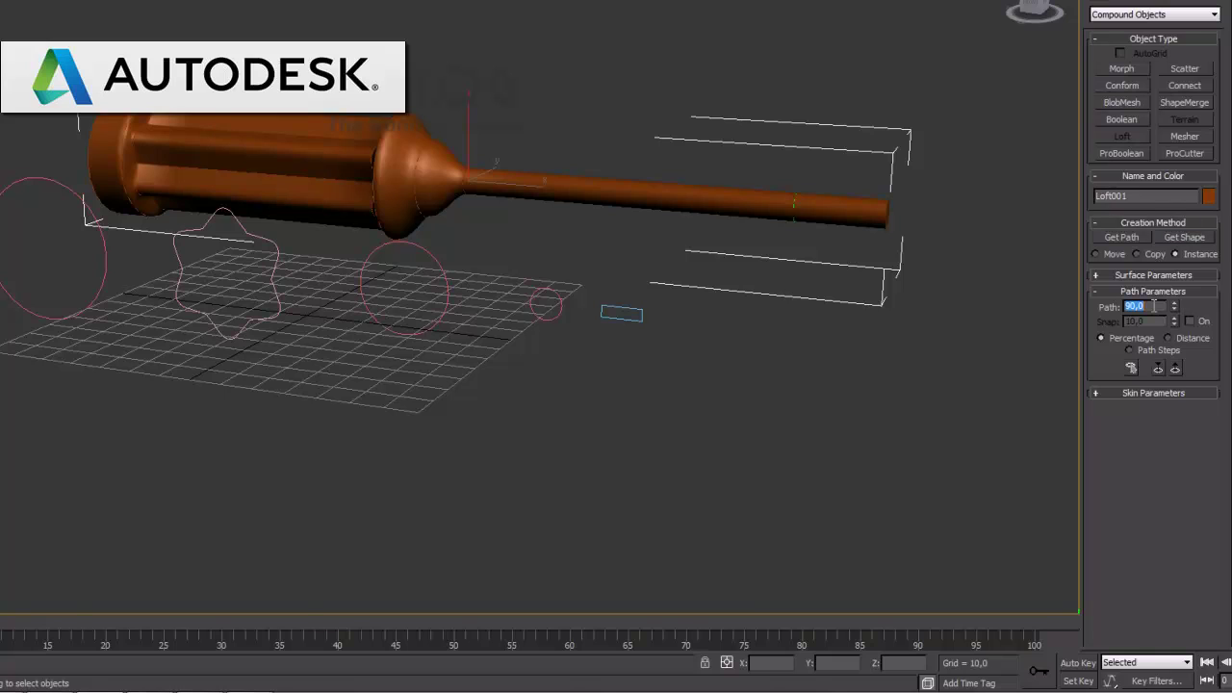
pyautogui.write('95')
pyautogui.press('Return')
pyautogui.click(1178, 241)
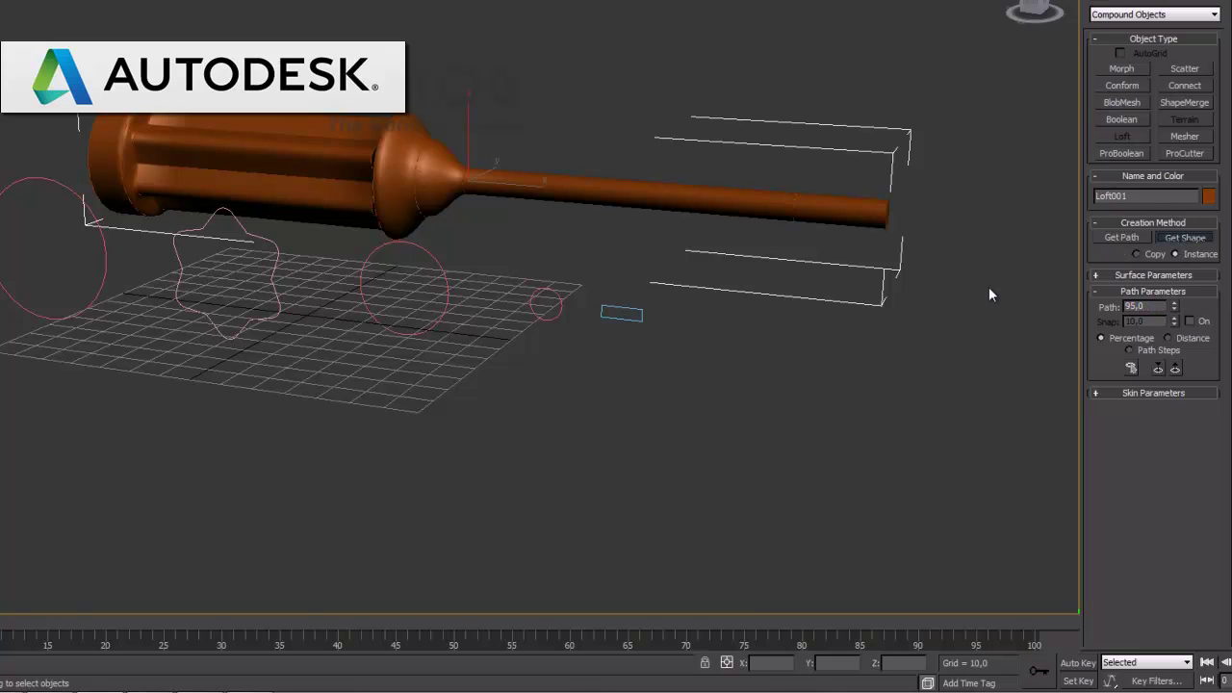
pyautogui.click(642, 319)
# Step: Orbit around the screwdriver and turn on Edged Faces with F4
pyautogui.moveTo(777, 332)
pyautogui.keyDown('alt'); pyautogui.mouseDown(button='middle')
pyautogui.moveTo(709, 346)
pyautogui.moveTo(703, 363)
pyautogui.moveTo(537, 350)
pyautogui.mouseUp(button='middle'); pyautogui.keyUp('alt')
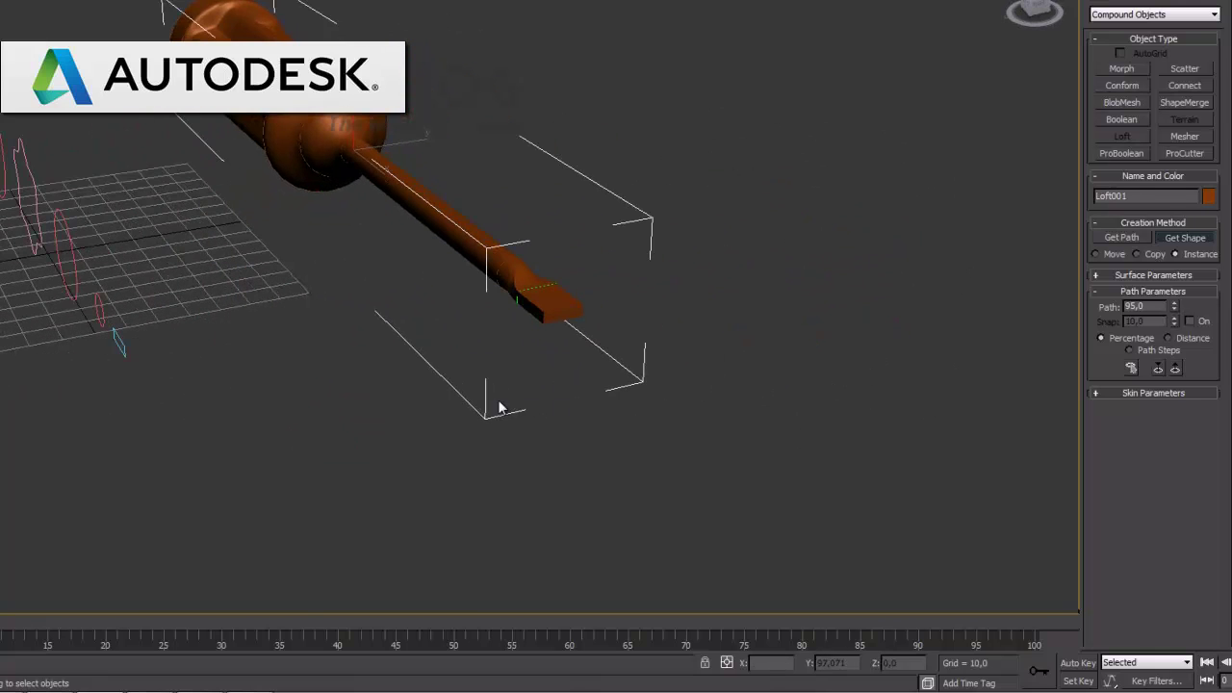
pyautogui.moveTo(487, 405)
pyautogui.keyDown('alt'); pyautogui.mouseDown(button='middle')
pyautogui.moveTo(536, 379)
pyautogui.moveTo(361, 348)
pyautogui.moveTo(265, 347)
pyautogui.moveTo(379, 365)
pyautogui.moveTo(74, 363)
pyautogui.moveTo(590, 283)
pyautogui.mouseUp(button='middle'); pyautogui.keyUp('alt')
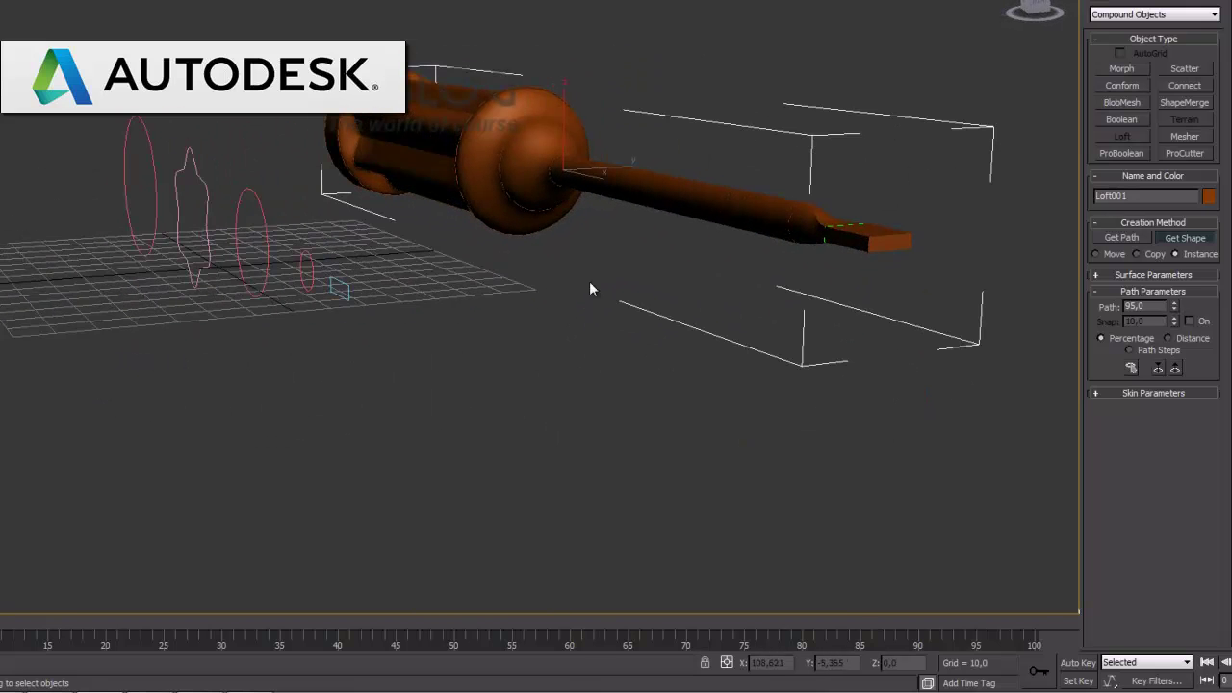
pyautogui.moveTo(838, 216)
pyautogui.keyDown('alt'); pyautogui.mouseDown(button='middle')
pyautogui.moveTo(699, 330)
pyautogui.moveTo(867, 225)
pyautogui.mouseUp(button='middle'); pyautogui.keyUp('alt')
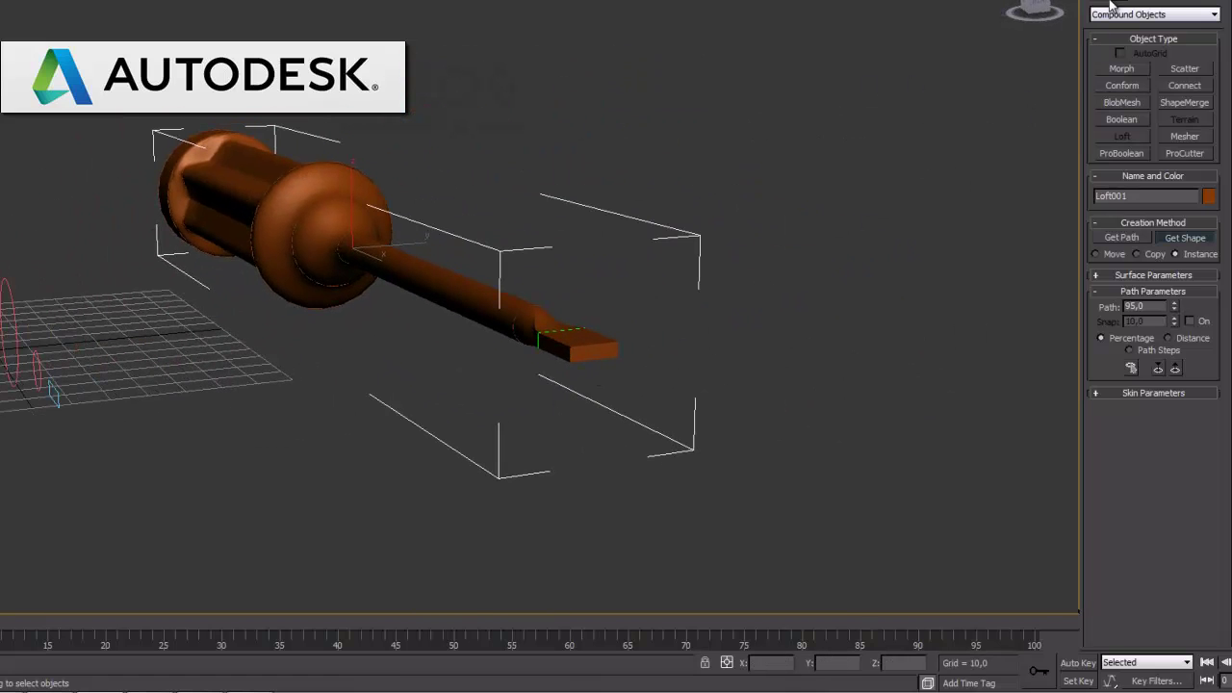
pyautogui.press('F4')
pyautogui.moveTo(401, 366)
pyautogui.keyDown('alt'); pyautogui.mouseDown(button='middle')
pyautogui.moveTo(528, 369)
pyautogui.moveTo(596, 350)
pyautogui.moveTo(561, 392)
pyautogui.mouseUp(button='middle'); pyautogui.keyUp('alt')
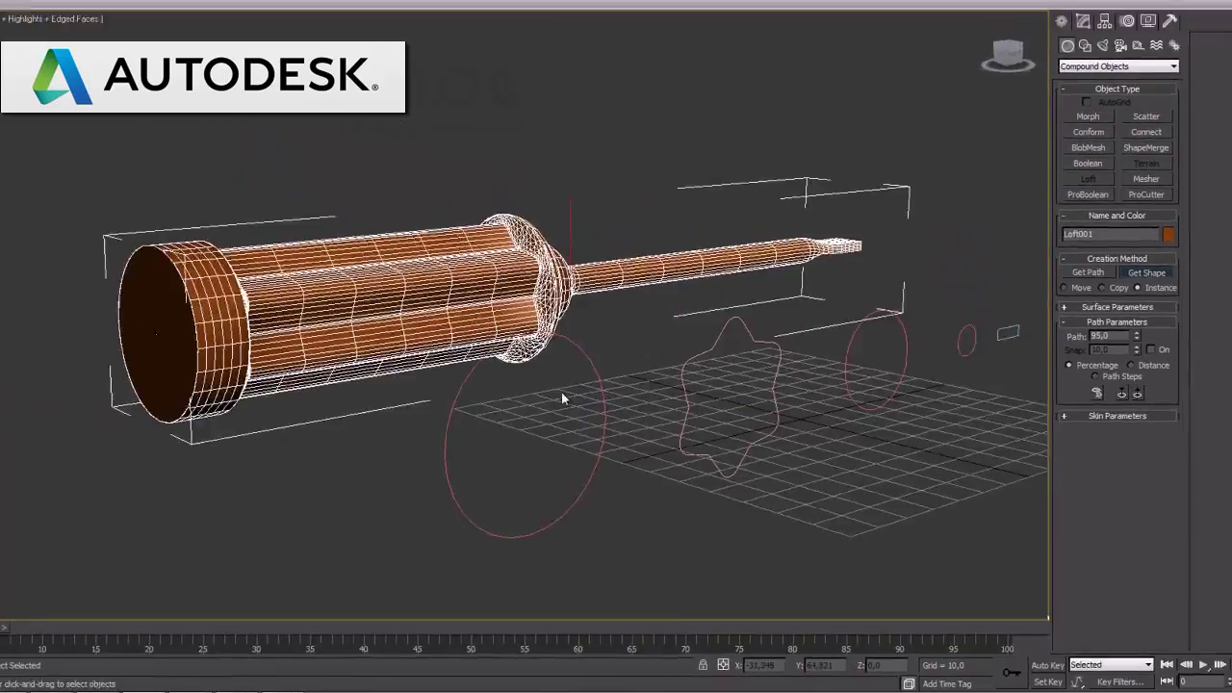
pyautogui.moveTo(523, 431)
pyautogui.keyDown('alt'); pyautogui.mouseDown(button='middle')
pyautogui.moveTo(382, 431)
pyautogui.moveTo(599, 440)
pyautogui.moveTo(795, 412)
pyautogui.mouseUp(button='middle'); pyautogui.keyUp('alt')
# Step: In the Modify panel, enter Loft's Shape sub-object level and select the tip's rectangle section
pyautogui.click(1039, 93)
pyautogui.click(1026, 147)
pyautogui.click(1047, 157)
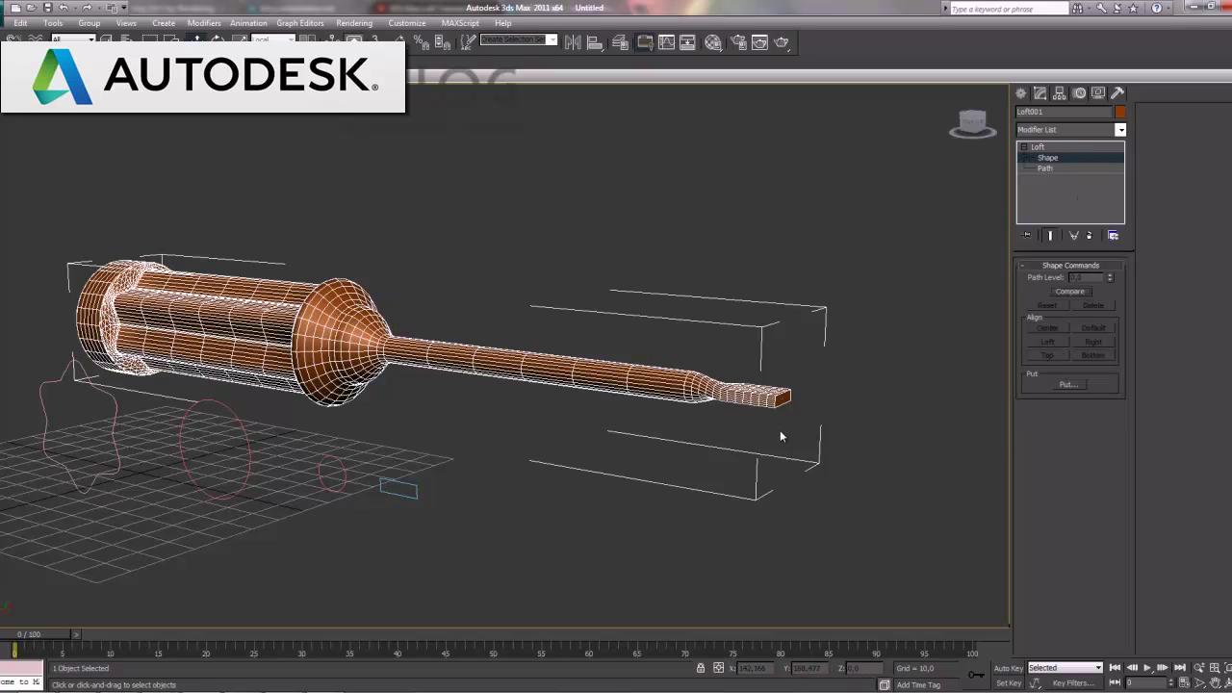
pyautogui.moveTo(785, 436)
pyautogui.keyDown('alt'); pyautogui.mouseDown(button='middle')
pyautogui.moveTo(845, 412)
pyautogui.moveTo(819, 423)
pyautogui.moveTo(772, 411)
pyautogui.moveTo(837, 396)
pyautogui.mouseUp(button='middle'); pyautogui.keyUp('alt')
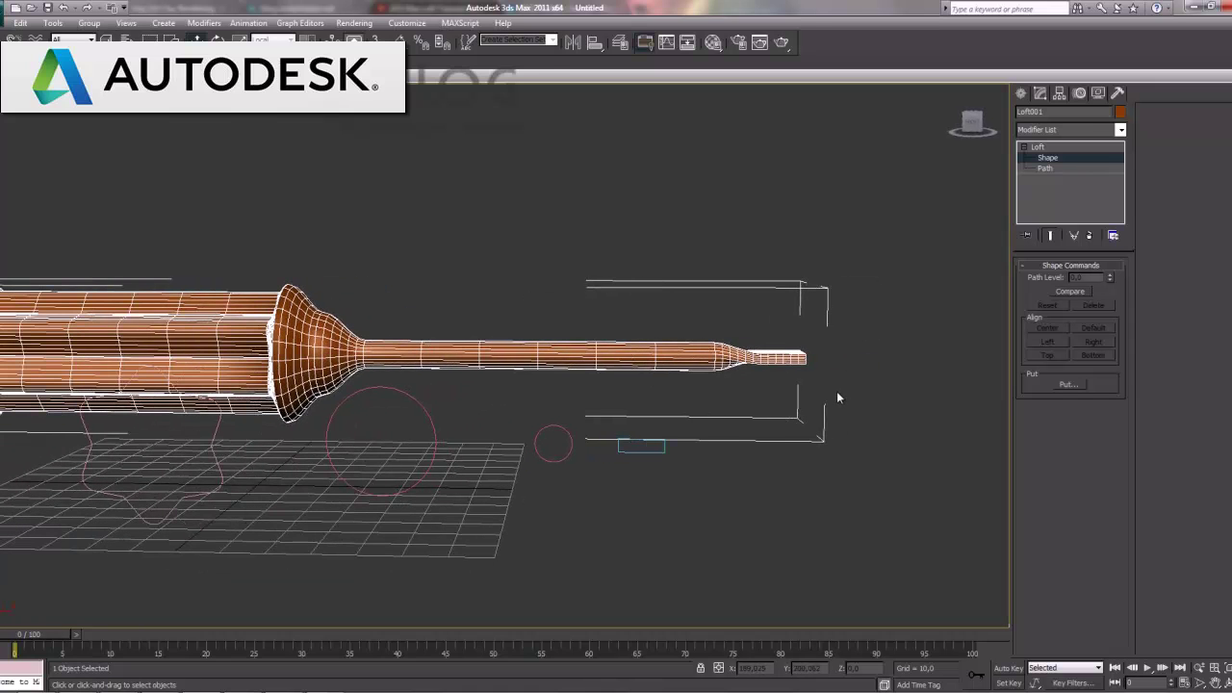
pyautogui.moveTo(848, 415); pyautogui.dragTo(768, 328)
pyautogui.moveTo(723, 370)
pyautogui.keyDown('alt'); pyautogui.mouseDown(button='middle')
pyautogui.moveTo(699, 388)
pyautogui.moveTo(729, 524)
pyautogui.mouseUp(button='middle'); pyautogui.keyUp('alt')
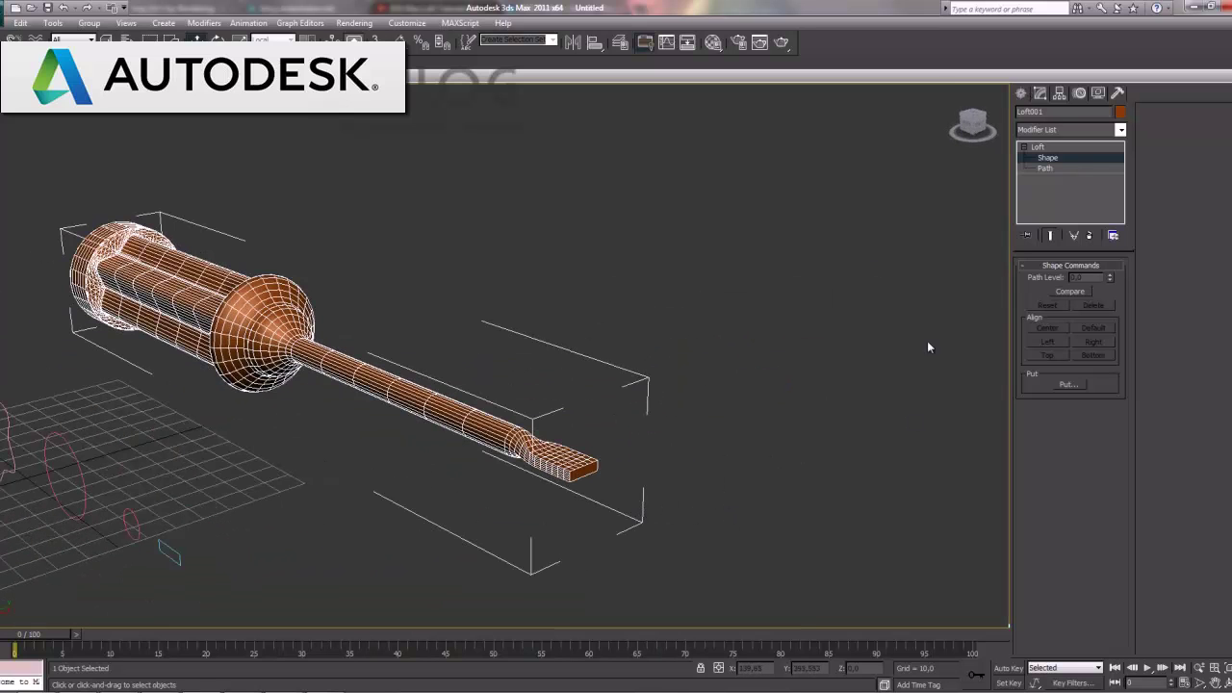
pyautogui.click(552, 495)
pyautogui.keyDown('alt'); pyautogui.moveTo(791, 417); pyautogui.dragTo(840, 402, button='middle'); pyautogui.keyUp('alt')
pyautogui.moveTo(861, 412); pyautogui.dragTo(734, 308)
# Step: Rotate the tip's rectangle cross-section with Select and Rotate
pyautogui.press('e')
pyautogui.keyDown('alt'); pyautogui.moveTo(930, 387); pyautogui.dragTo(549, 424, button='middle'); pyautogui.keyUp('alt')
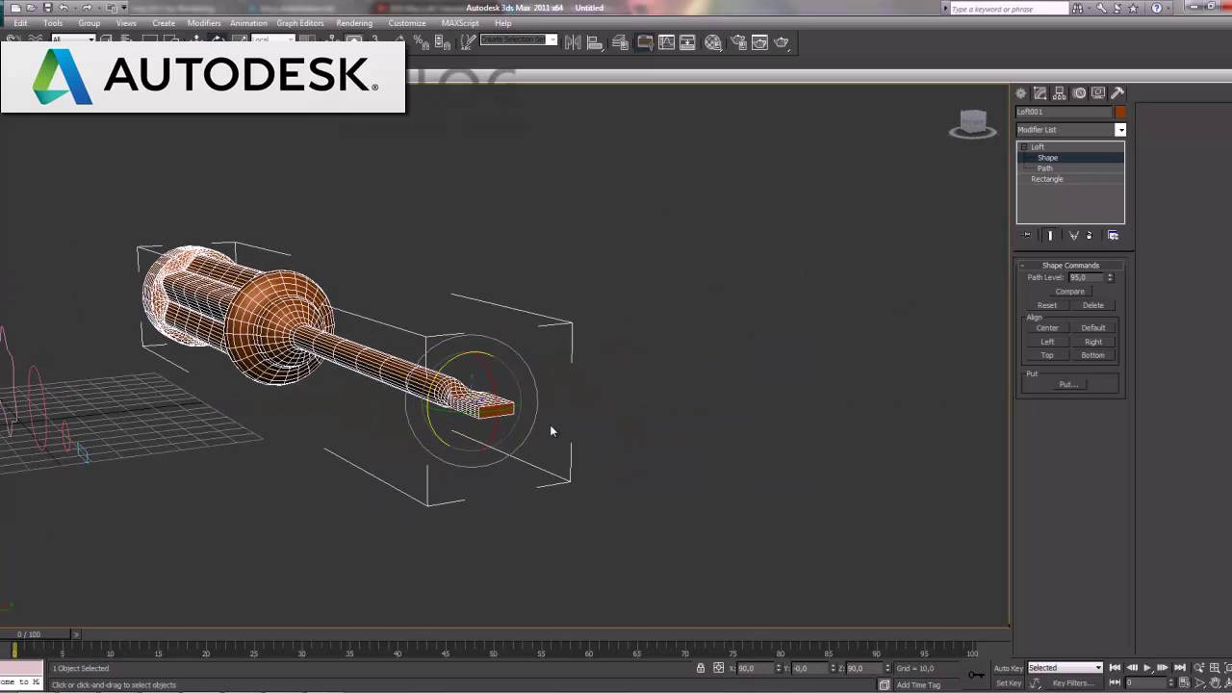
pyautogui.moveTo(437, 374); pyautogui.dragTo(439, 372)
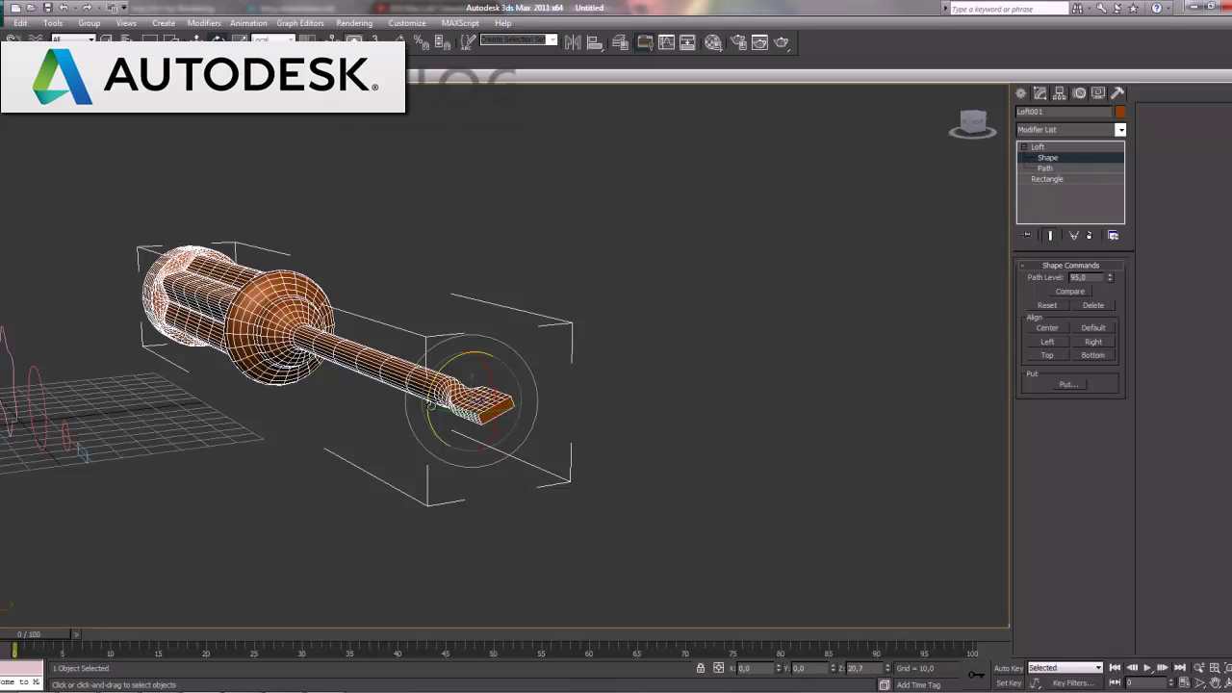
pyautogui.moveTo(437, 375); pyautogui.dragTo(435, 422)
pyautogui.moveTo(435, 421)
pyautogui.keyDown('alt'); pyautogui.mouseDown(button='middle')
pyautogui.moveTo(498, 415)
pyautogui.moveTo(452, 433)
pyautogui.moveTo(360, 388)
pyautogui.moveTo(570, 364)
pyautogui.moveTo(594, 384)
pyautogui.mouseUp(button='middle'); pyautogui.keyUp('alt')
# Step: Switch back to Select and Move and reselect the tip cross-section
pyautogui.press('w')
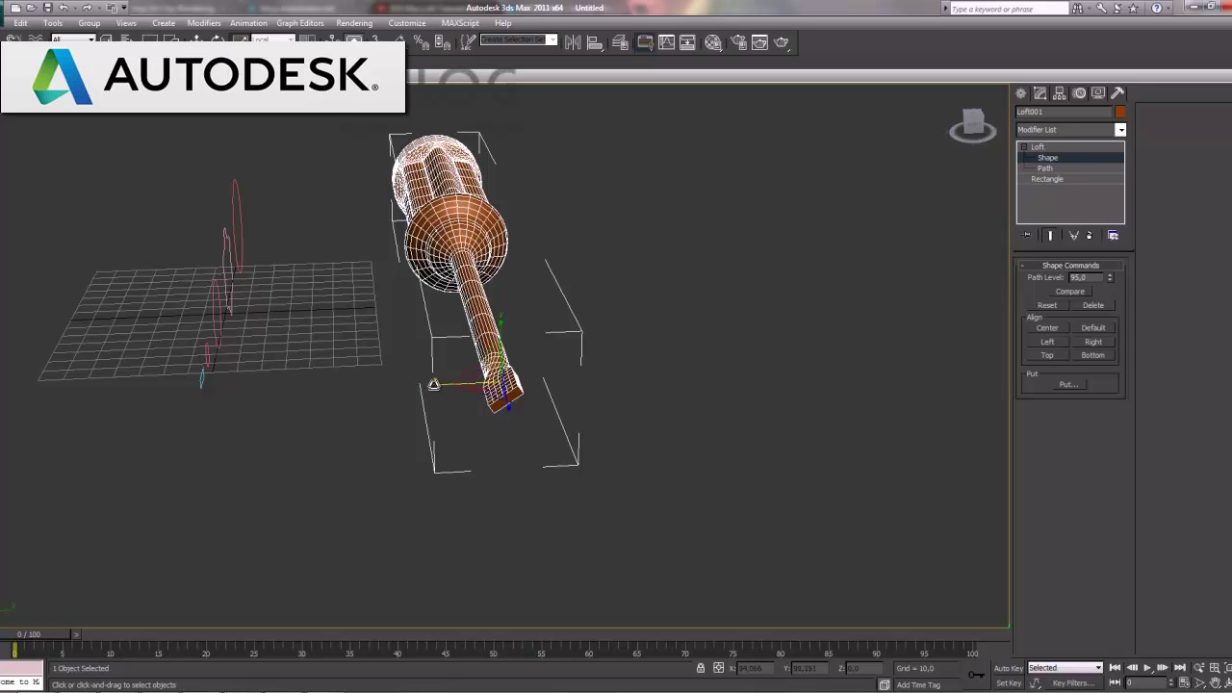
pyautogui.click(495, 386)
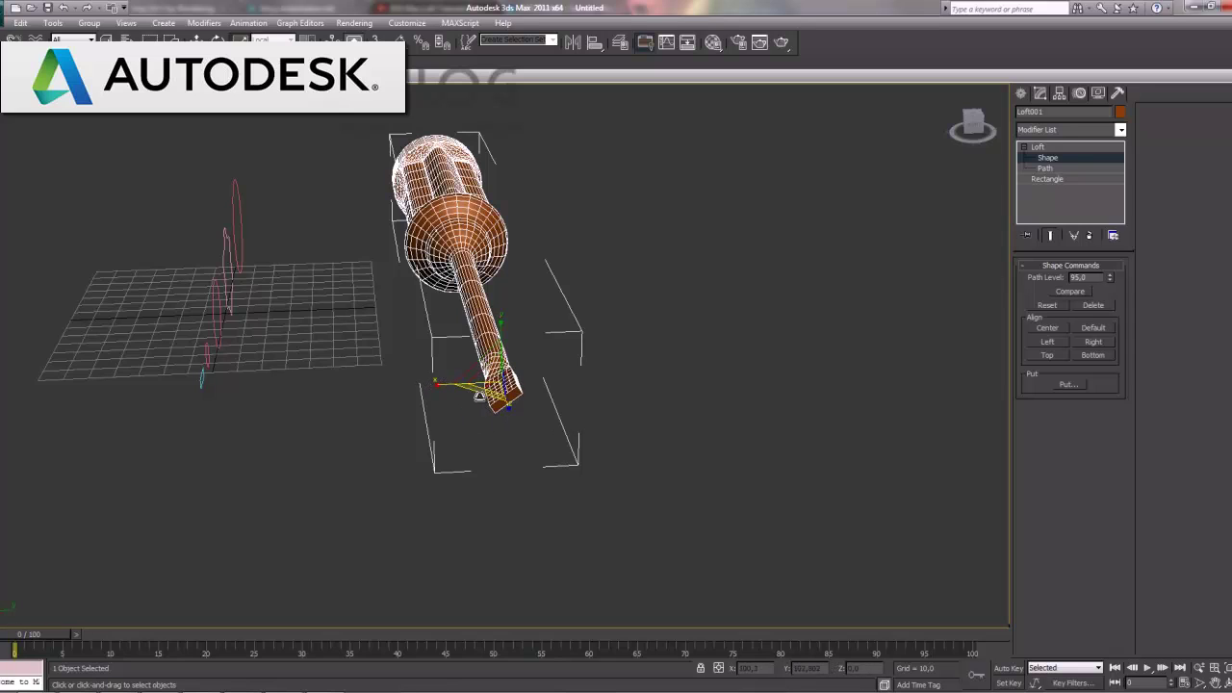
pyautogui.click(532, 417)
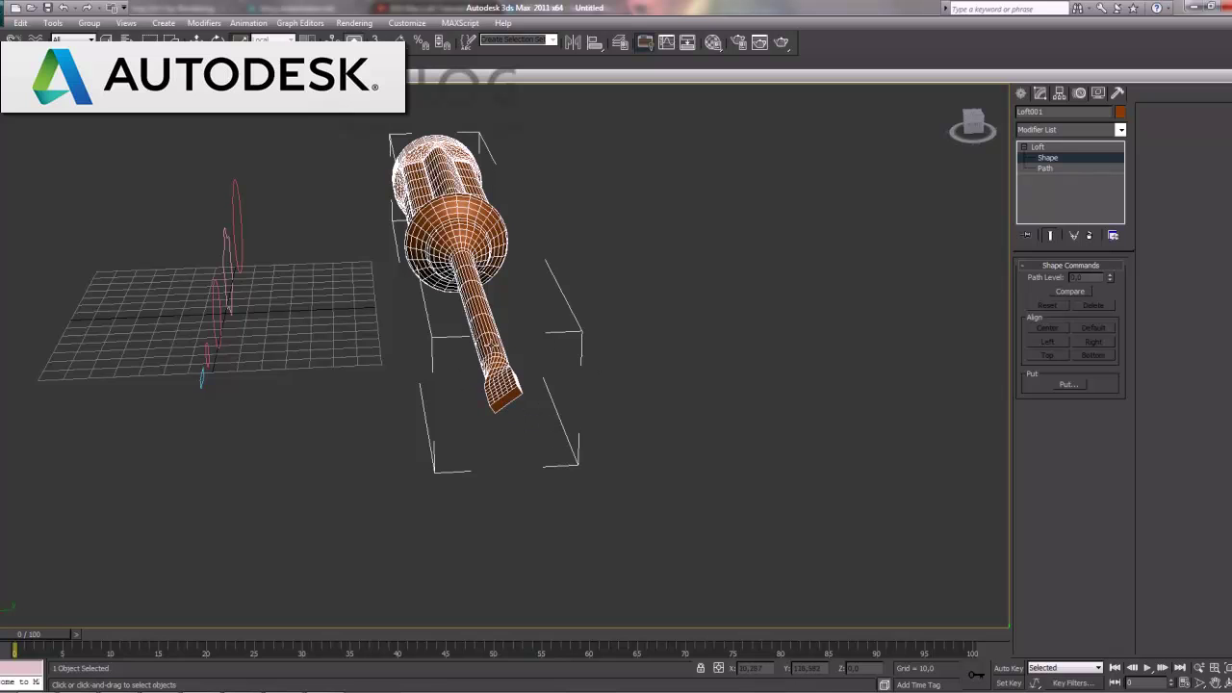
pyautogui.keyDown('alt'); pyautogui.moveTo(498, 464); pyautogui.dragTo(586, 448, button='middle'); pyautogui.keyUp('alt')
pyautogui.moveTo(679, 367)
pyautogui.keyDown('alt'); pyautogui.mouseDown(button='middle')
pyautogui.moveTo(665, 407)
pyautogui.moveTo(678, 396)
pyautogui.mouseUp(button='middle'); pyautogui.keyUp('alt')
pyautogui.moveTo(720, 371)
pyautogui.mouseDown()
pyautogui.moveTo(688, 293)
pyautogui.moveTo(699, 302)
pyautogui.mouseUp()
# Step: Box-select shapes near the tip at Shape level and close the Scene States window
pyautogui.click(1052, 159)
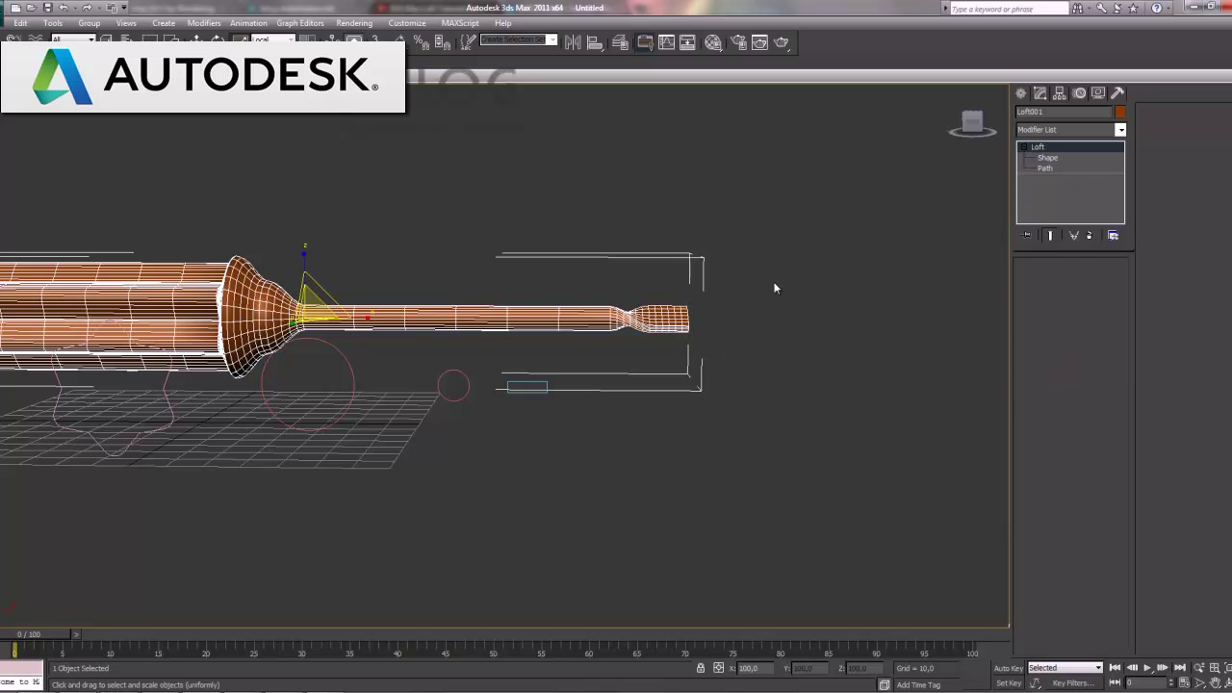
pyautogui.click(1049, 157)
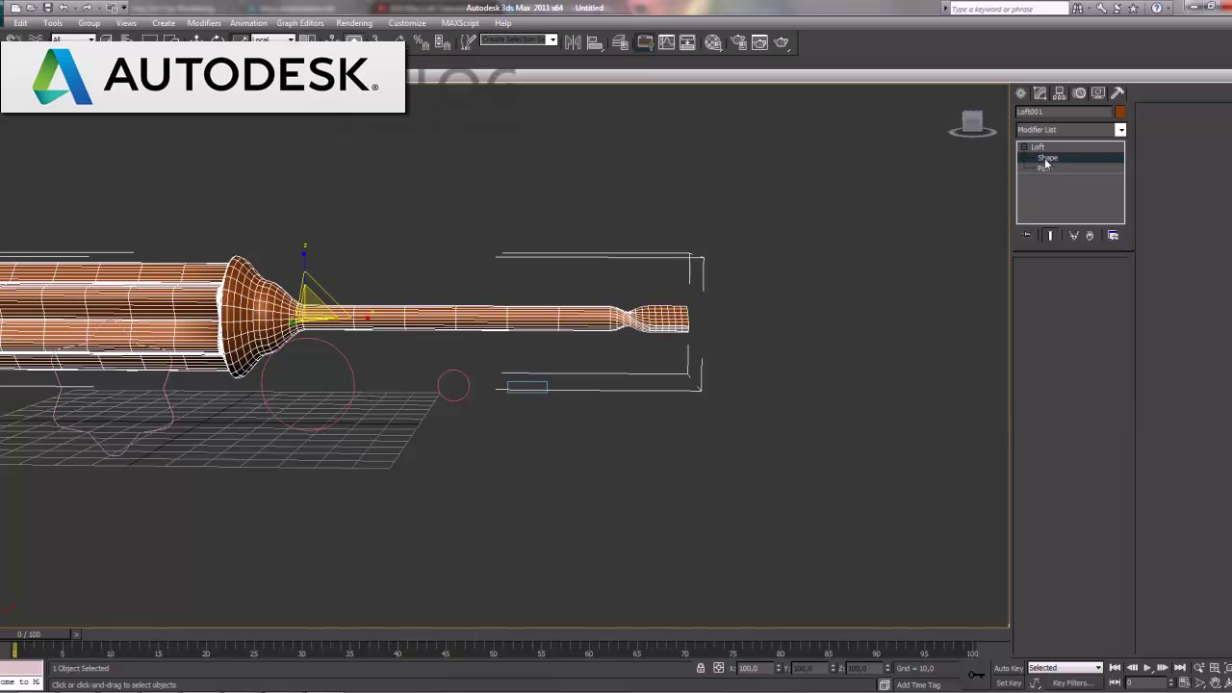
pyautogui.moveTo(721, 379); pyautogui.dragTo(682, 302)
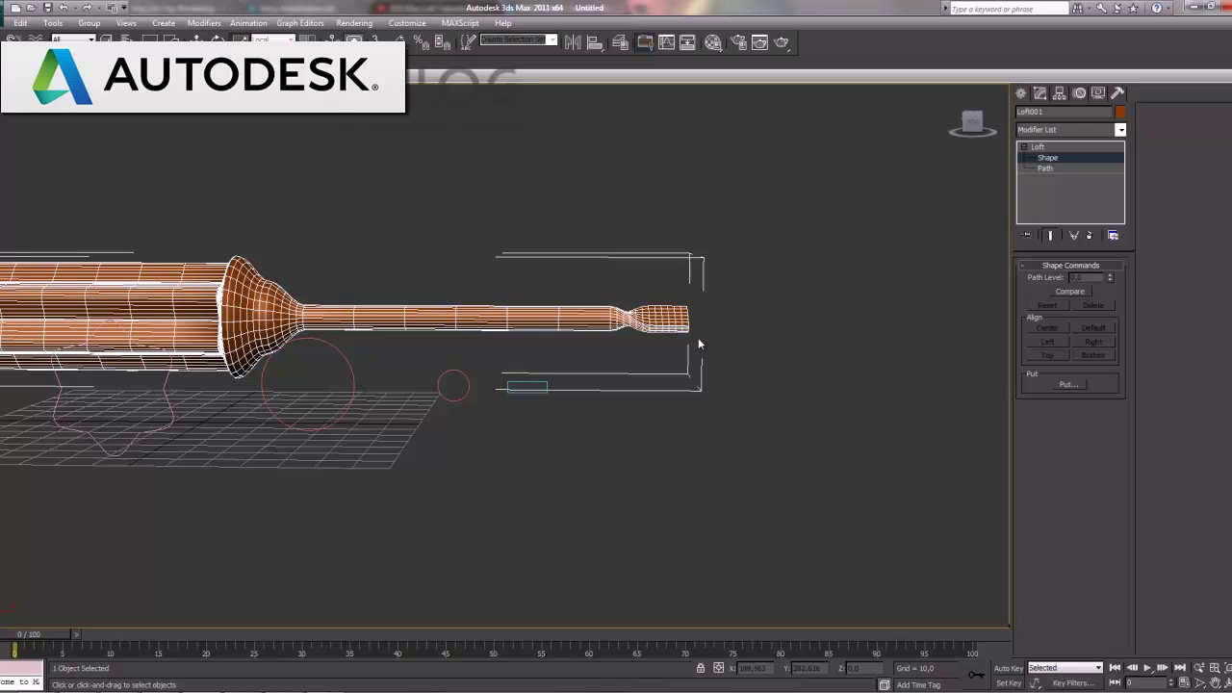
pyautogui.rightClick(672, 335)
pyautogui.click(727, 313)
pyautogui.click(134, 8)
# Step: Exit Shape level, deselect the loft and zoom in on the blade tip, toggling Edged Faces
pyautogui.click(1052, 164)
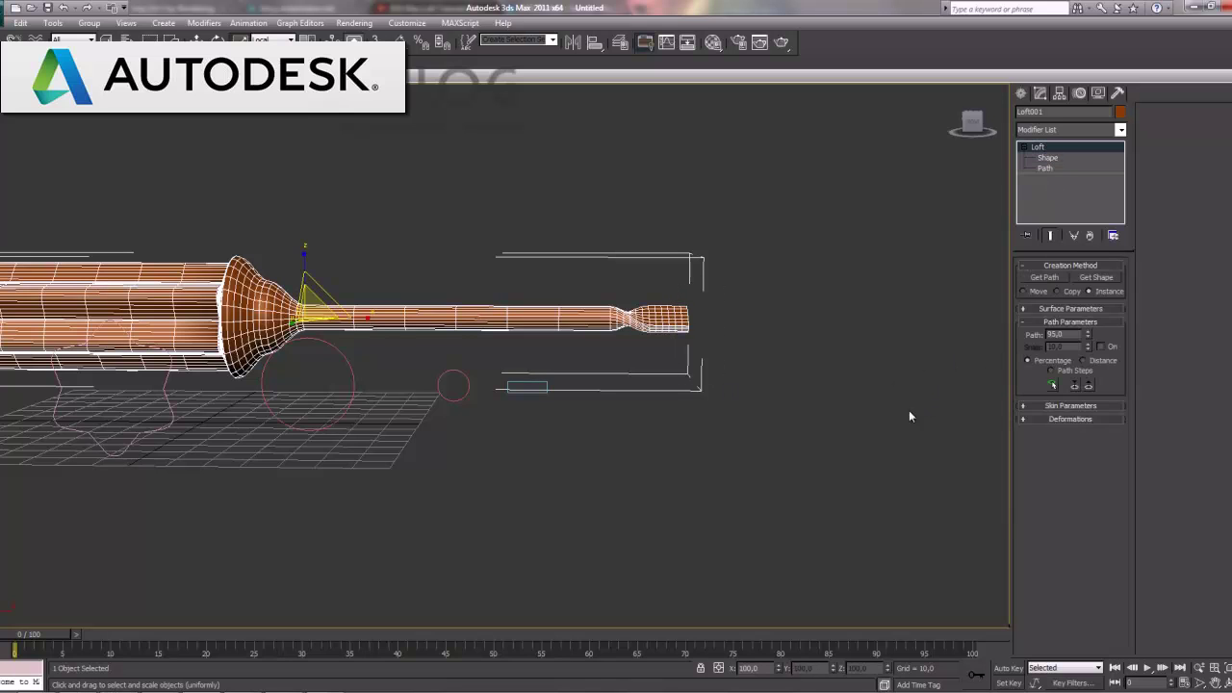
pyautogui.click(807, 437)
pyautogui.moveTo(713, 363)
pyautogui.keyDown('alt'); pyautogui.mouseDown(button='middle')
pyautogui.moveTo(593, 379)
pyautogui.moveTo(603, 357)
pyautogui.mouseUp(button='middle'); pyautogui.keyUp('alt')
pyautogui.scroll(2, 504, 344)
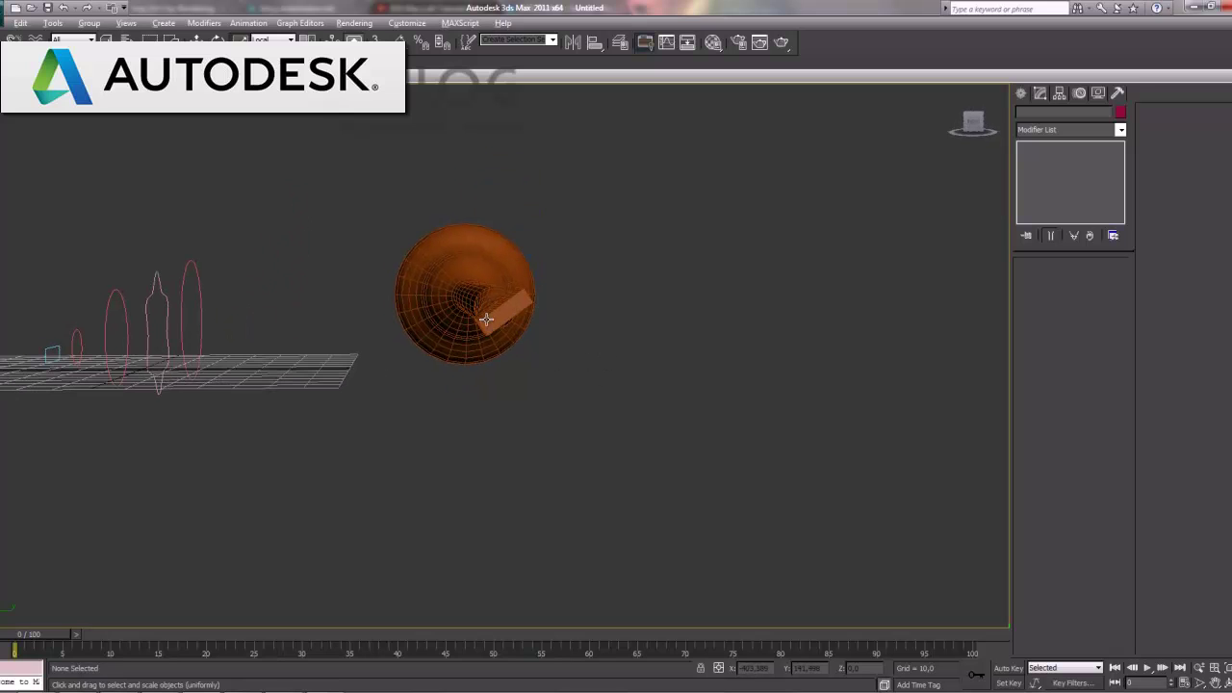
pyautogui.keyDown('alt'); pyautogui.moveTo(457, 334); pyautogui.dragTo(638, 407, button='middle'); pyautogui.keyUp('alt')
pyautogui.scroll(2, 638, 407)
pyautogui.moveTo(715, 420)
pyautogui.mouseDown(button='middle')
pyautogui.moveTo(633, 424)
pyautogui.moveTo(600, 441)
pyautogui.mouseUp(button='middle')
pyautogui.press('F4')
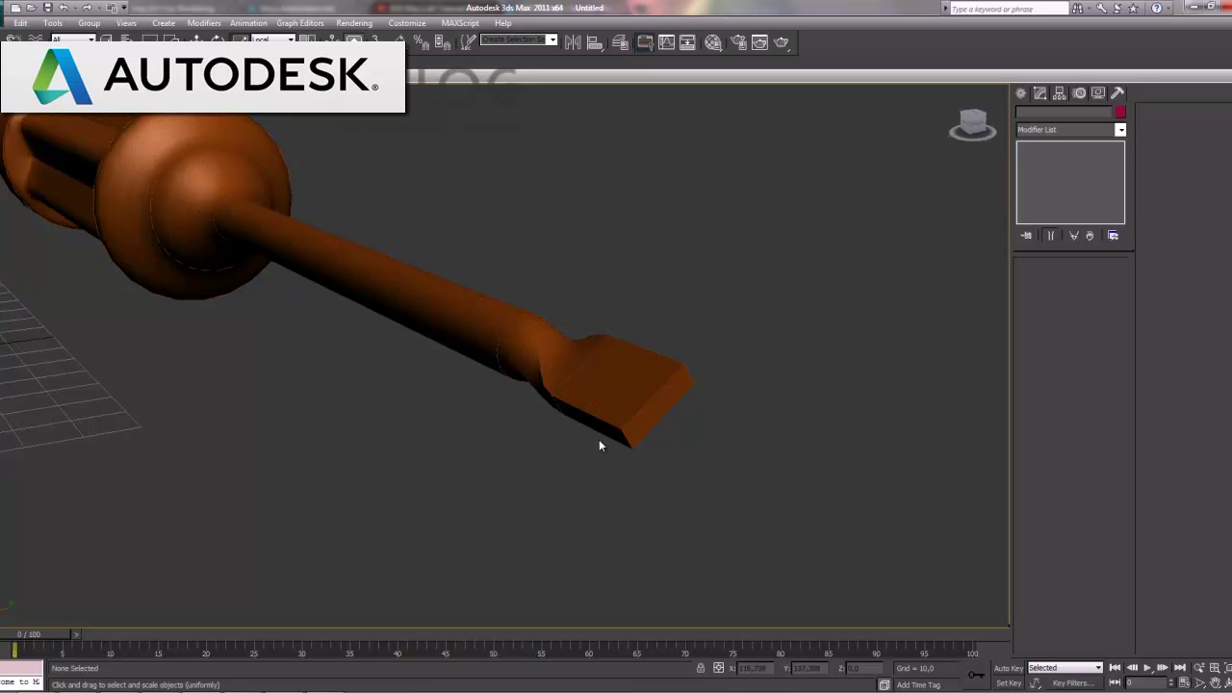
pyautogui.press('F4')
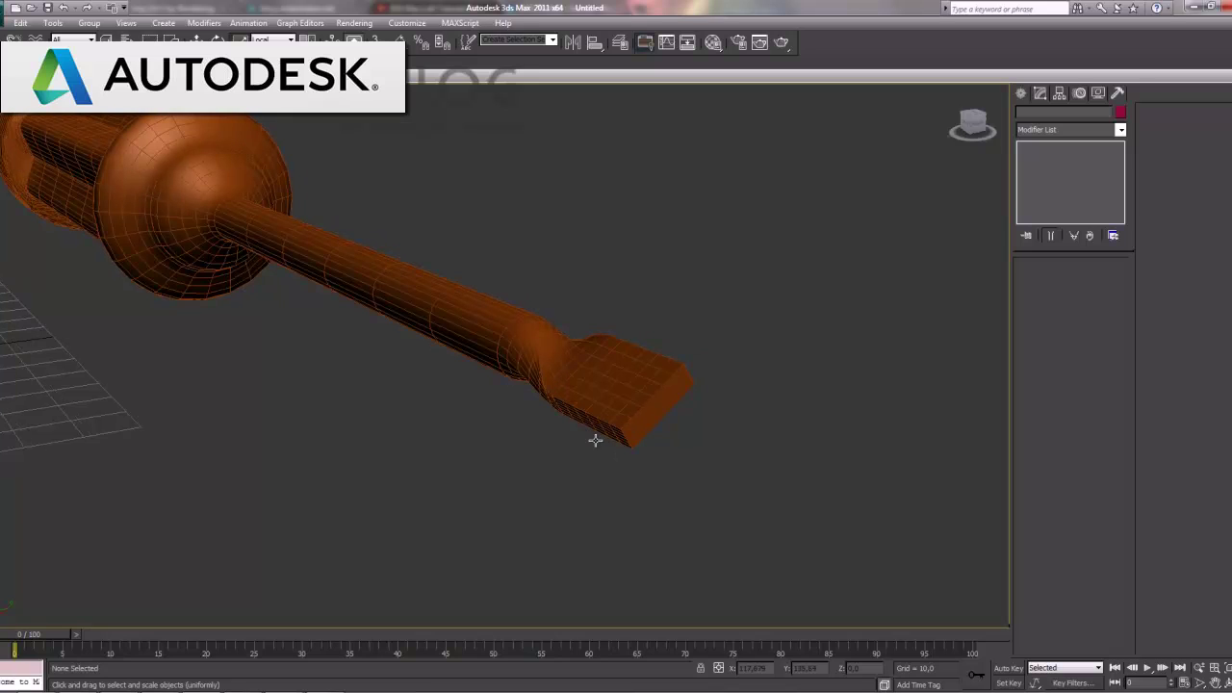
# Step: Select Loft001 and box-select the tip rectangle at Shape sub-object level
pyautogui.click(646, 414)
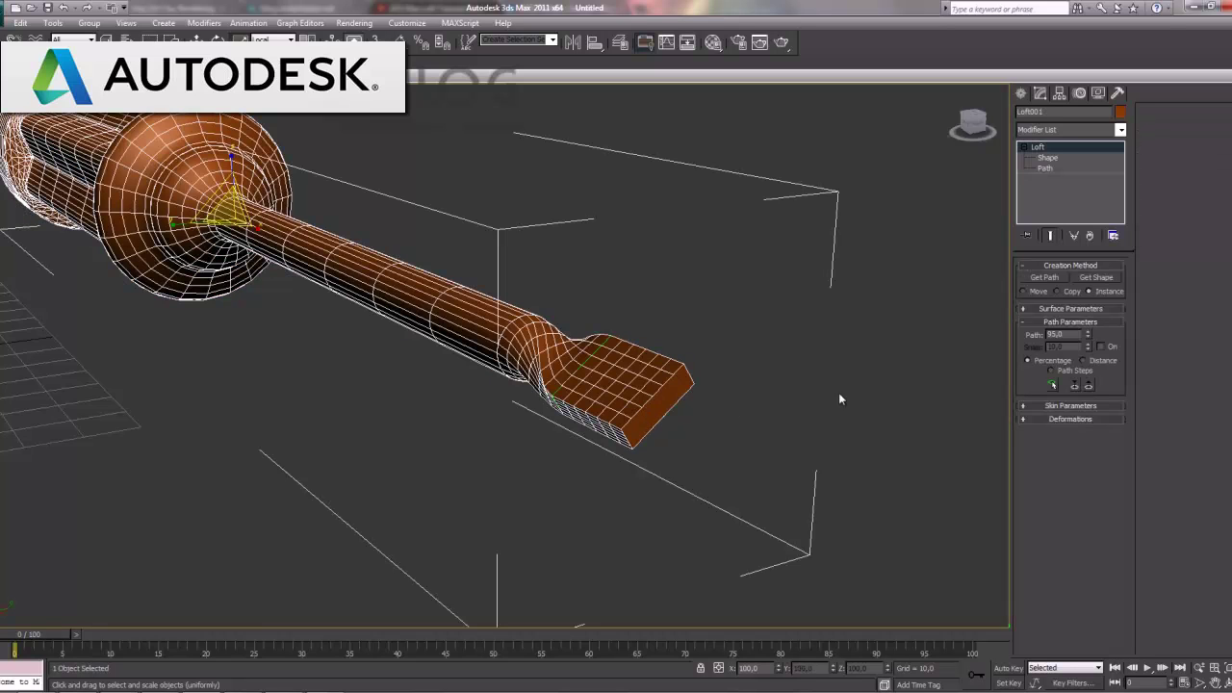
pyautogui.click(1049, 158)
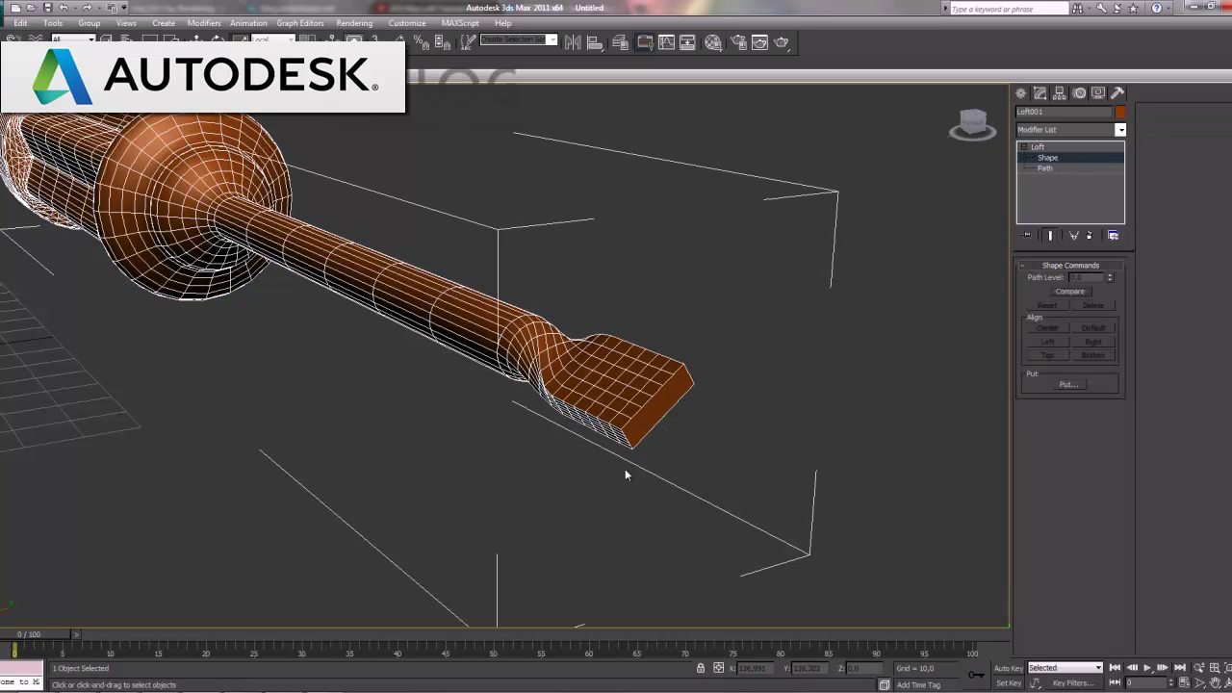
pyautogui.moveTo(641, 318); pyautogui.dragTo(750, 514)
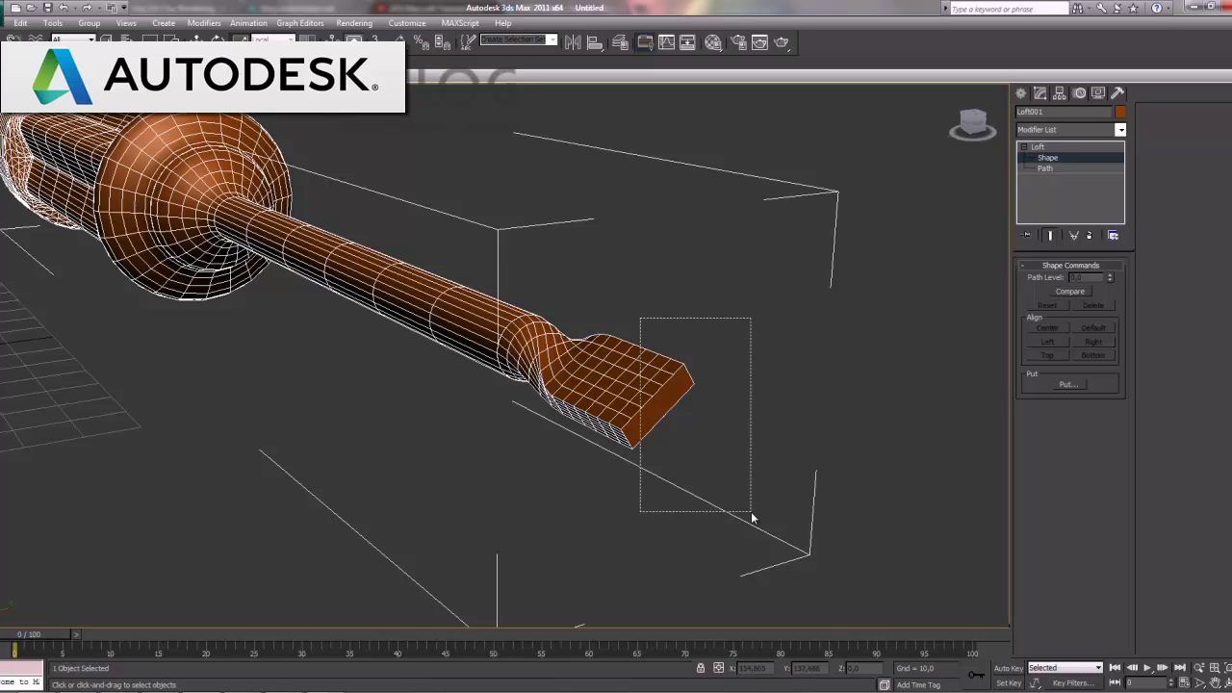
pyautogui.moveTo(610, 466); pyautogui.dragTo(770, 258)
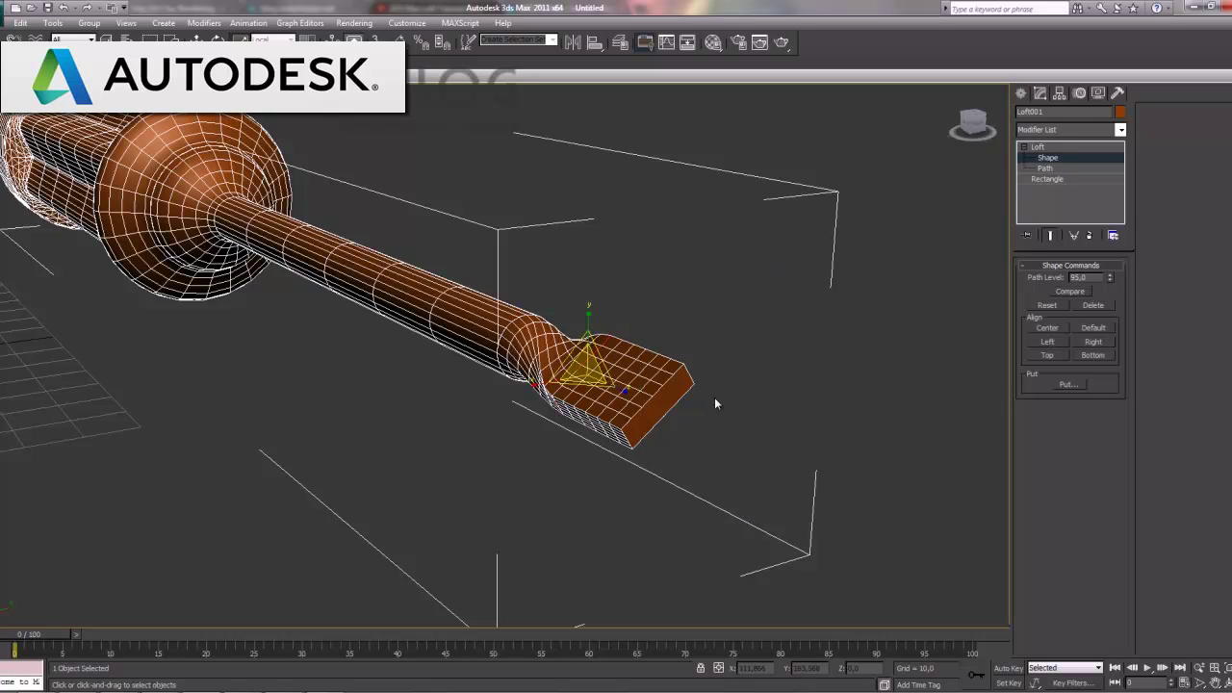
pyautogui.keyDown('alt'); pyautogui.moveTo(648, 467); pyautogui.dragTo(623, 359, button='middle'); pyautogui.keyUp('alt')
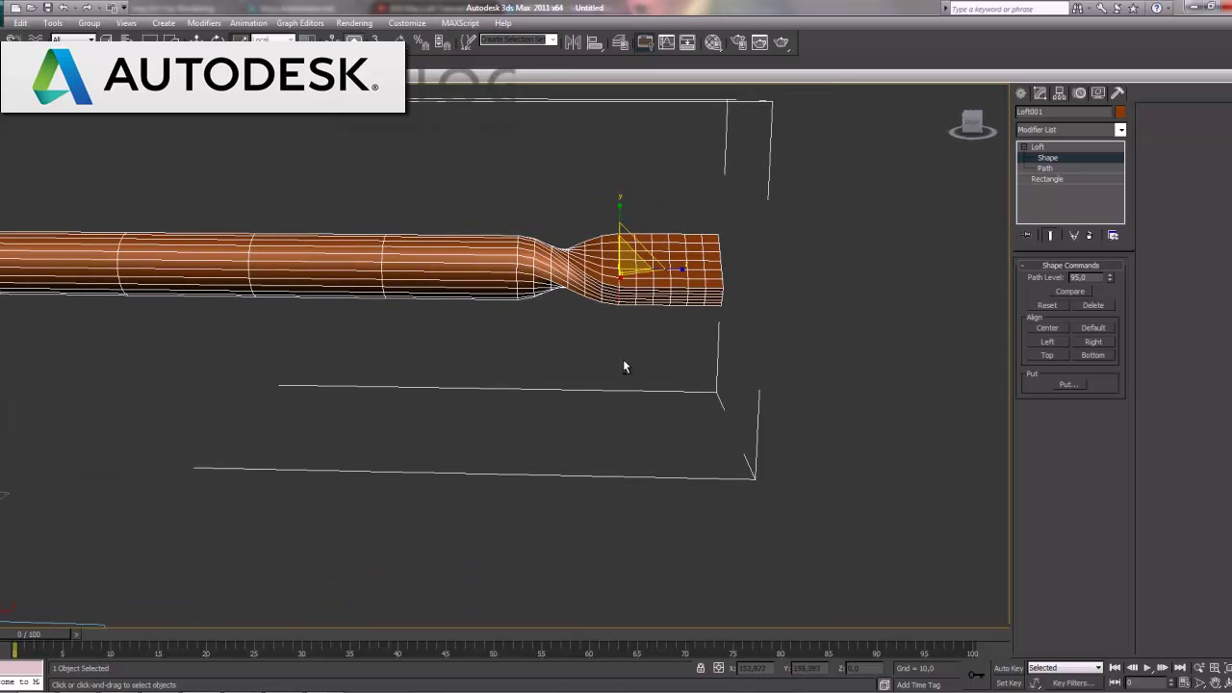
pyautogui.moveTo(695, 340)
pyautogui.mouseDown()
pyautogui.moveTo(773, 207)
pyautogui.moveTo(779, 246)
pyautogui.mouseUp()
pyautogui.moveTo(638, 348); pyautogui.dragTo(751, 220)
pyautogui.moveTo(575, 190)
pyautogui.mouseDown()
pyautogui.moveTo(805, 426)
pyautogui.moveTo(699, 322)
pyautogui.mouseUp()
pyautogui.keyDown('alt'); pyautogui.moveTo(707, 333); pyautogui.dragTo(476, 346, button='middle'); pyautogui.keyUp('alt')
# Step: Scale the tip rectangle to 58%, then 109% along X and 69% along Y
pyautogui.press('e')
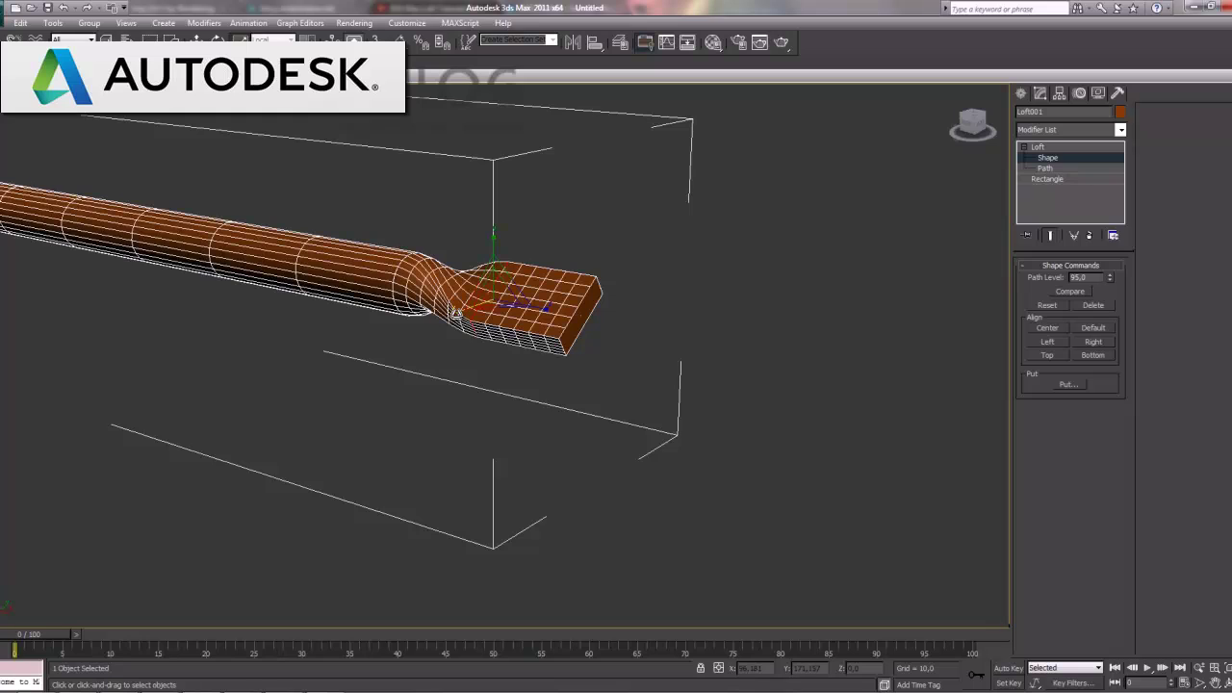
pyautogui.moveTo(455, 311); pyautogui.dragTo(476, 301)
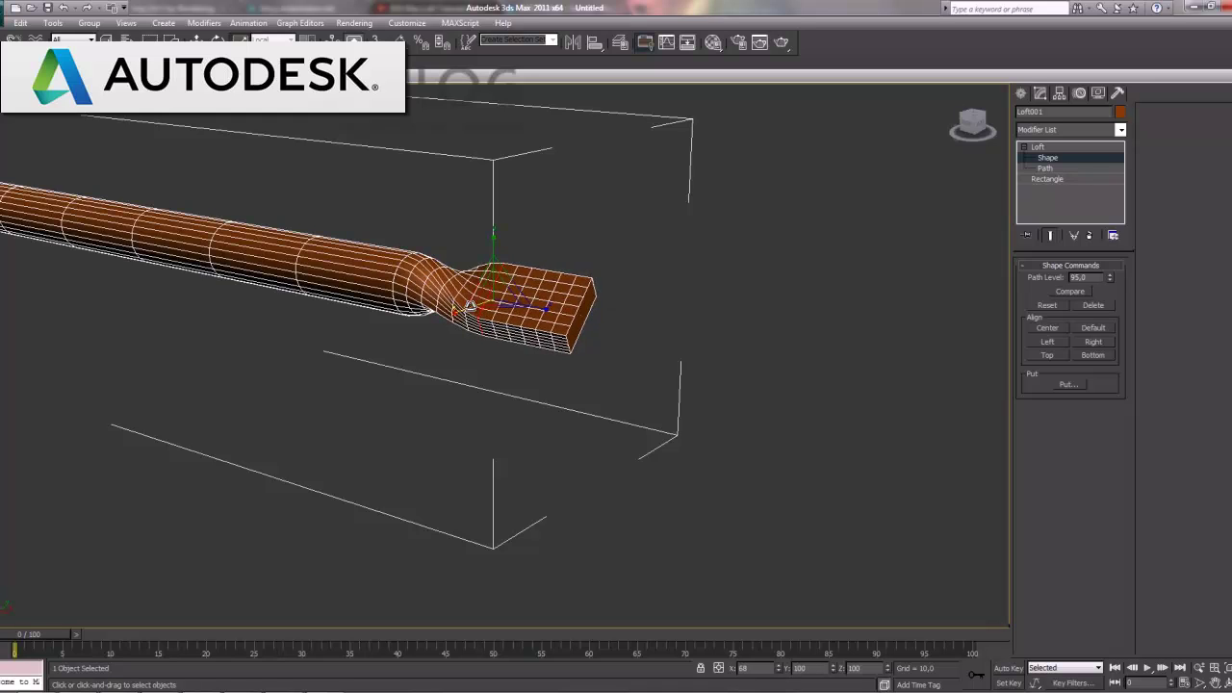
pyautogui.moveTo(592, 363)
pyautogui.keyDown('alt'); pyautogui.mouseDown(button='middle')
pyautogui.moveTo(594, 379)
pyautogui.moveTo(549, 372)
pyautogui.mouseUp(button='middle'); pyautogui.keyUp('alt')
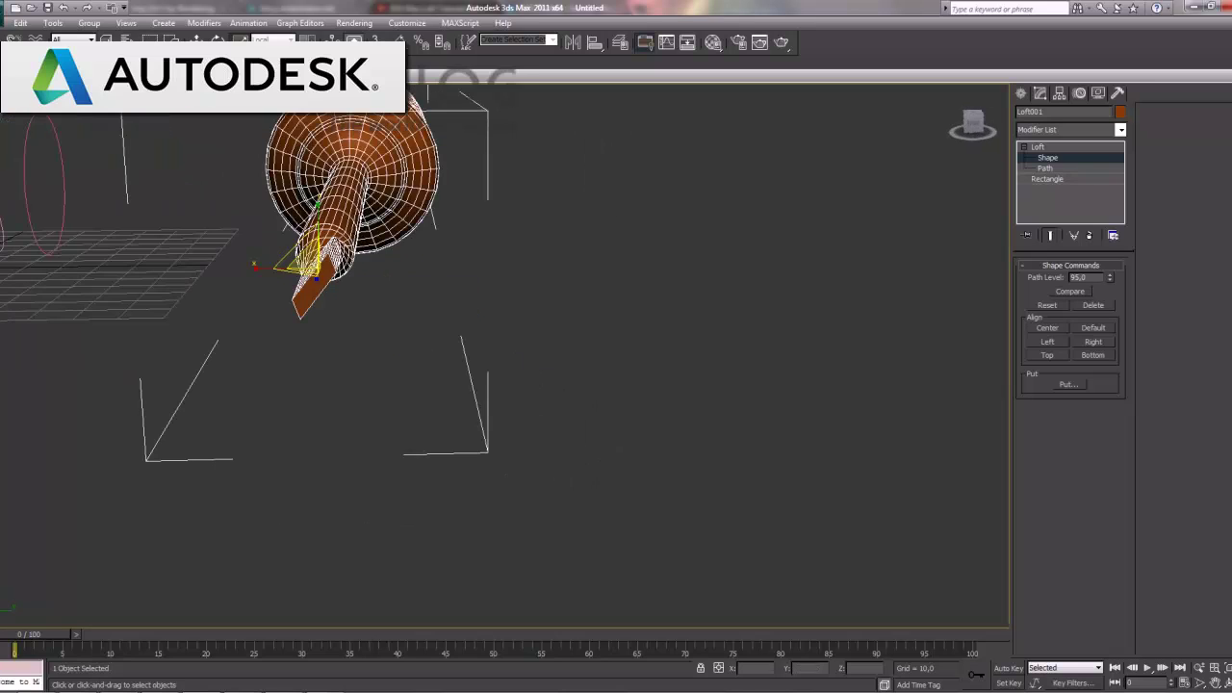
pyautogui.moveTo(256, 266); pyautogui.dragTo(232, 267)
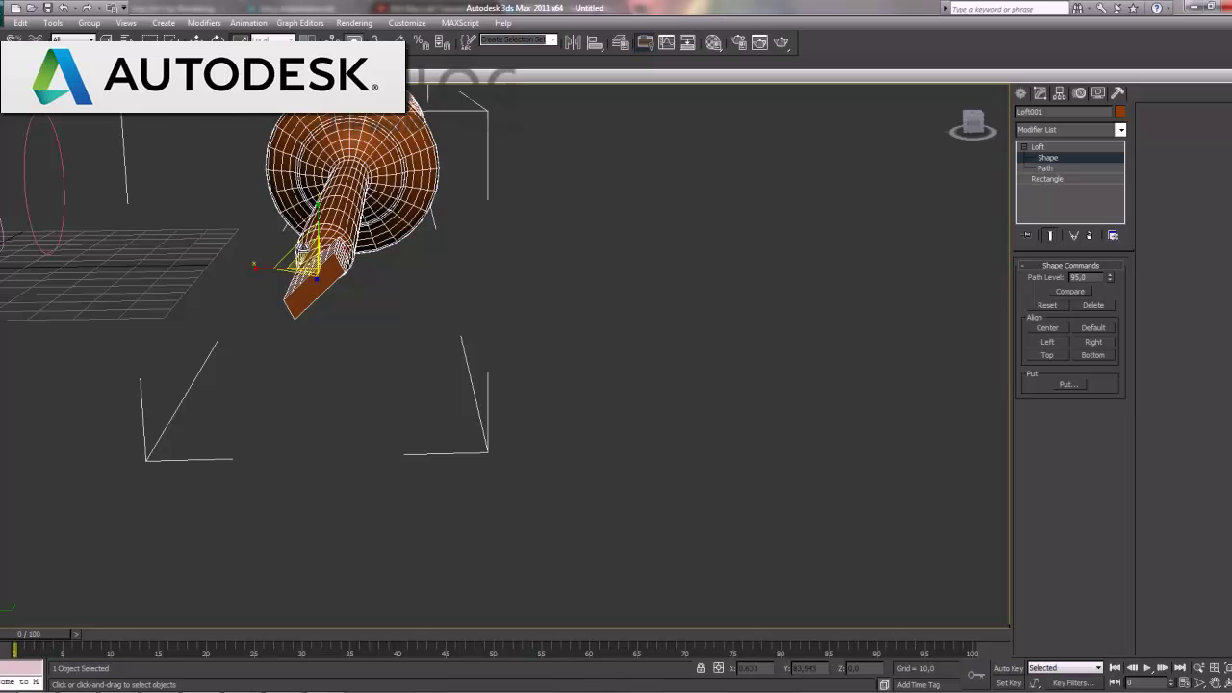
pyautogui.moveTo(317, 205)
pyautogui.mouseDown()
pyautogui.moveTo(308, 324)
pyautogui.moveTo(321, 331)
pyautogui.mouseUp()
pyautogui.keyDown('alt'); pyautogui.moveTo(321, 331); pyautogui.dragTo(418, 337, button='middle'); pyautogui.keyUp('alt')
pyautogui.keyDown('alt'); pyautogui.moveTo(471, 376); pyautogui.dragTo(440, 402, button='middle'); pyautogui.keyUp('alt')
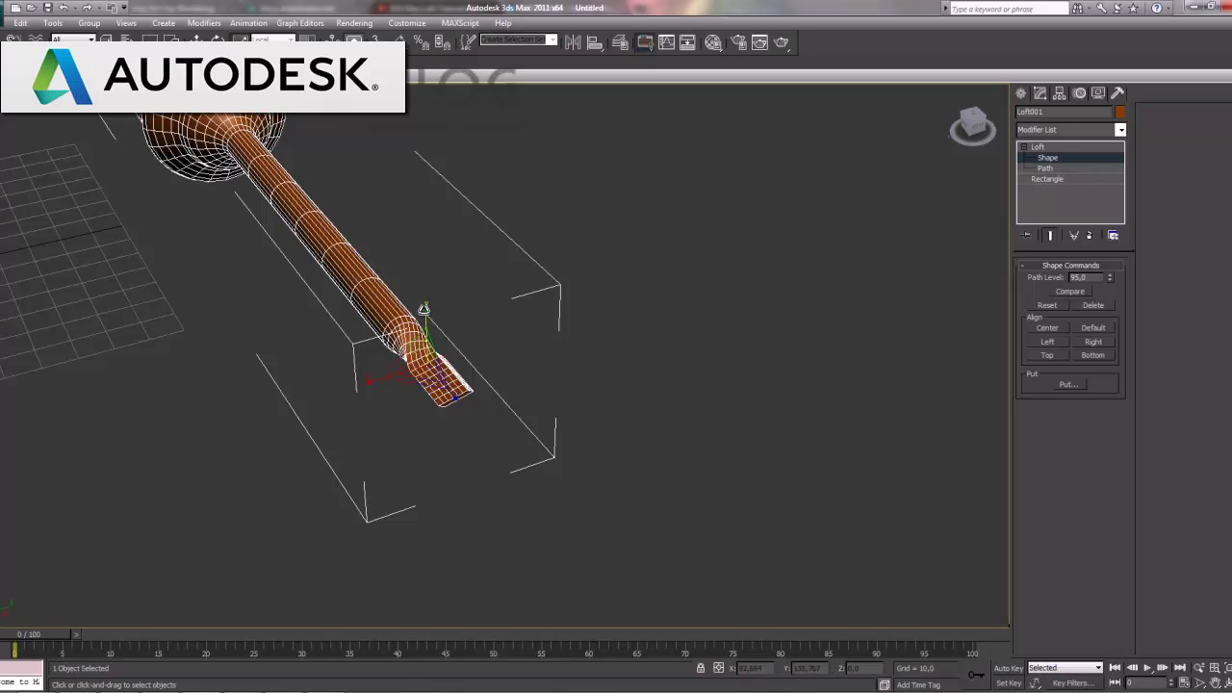
pyautogui.moveTo(536, 454)
pyautogui.keyDown('alt'); pyautogui.mouseDown(button='middle')
pyautogui.moveTo(550, 420)
pyautogui.moveTo(427, 382)
pyautogui.moveTo(502, 405)
pyautogui.mouseUp(button='middle'); pyautogui.keyUp('alt')
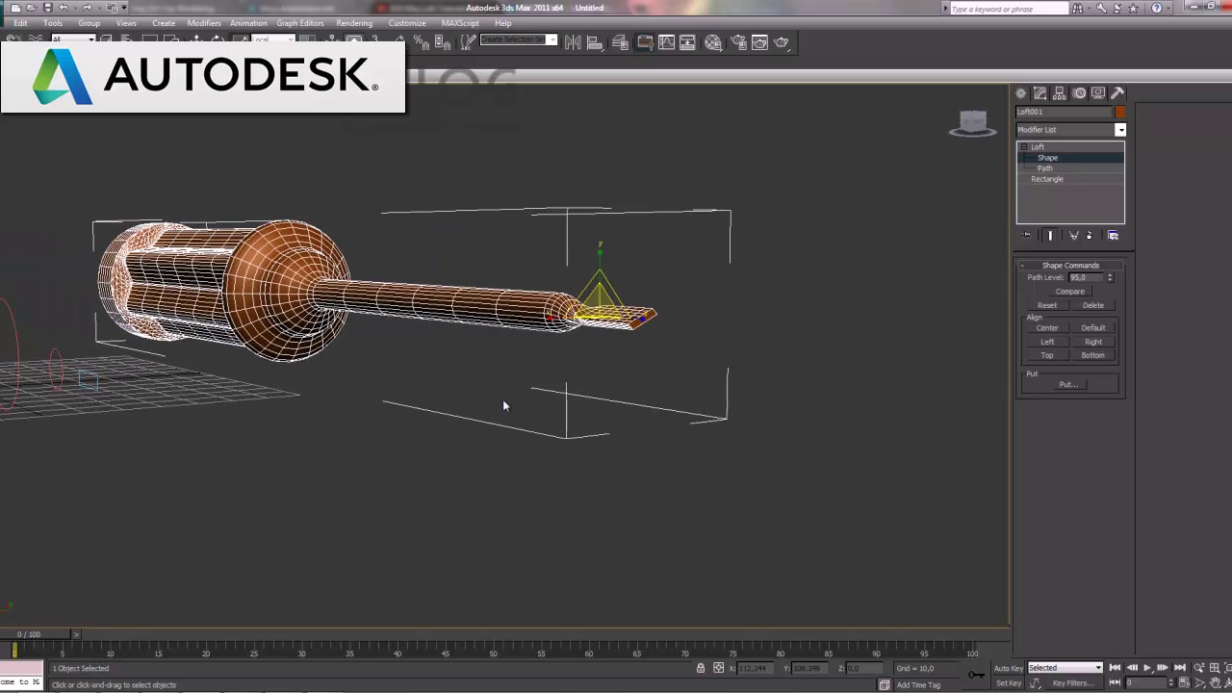
# Step: Return Loft001 to object level, select the whole screwdriver and drag a copy along Y
pyautogui.click(409, 375)
pyautogui.moveTo(409, 374)
pyautogui.mouseDown(button='middle')
pyautogui.moveTo(659, 363)
pyautogui.moveTo(625, 418)
pyautogui.moveTo(708, 341)
pyautogui.mouseUp(button='middle')
pyautogui.scroll(-2, 636, 373)
pyautogui.moveTo(778, 199)
pyautogui.keyDown('alt'); pyautogui.mouseDown(button='middle')
pyautogui.moveTo(850, 325)
pyautogui.moveTo(1016, 189)
pyautogui.mouseUp(button='middle'); pyautogui.keyUp('alt')
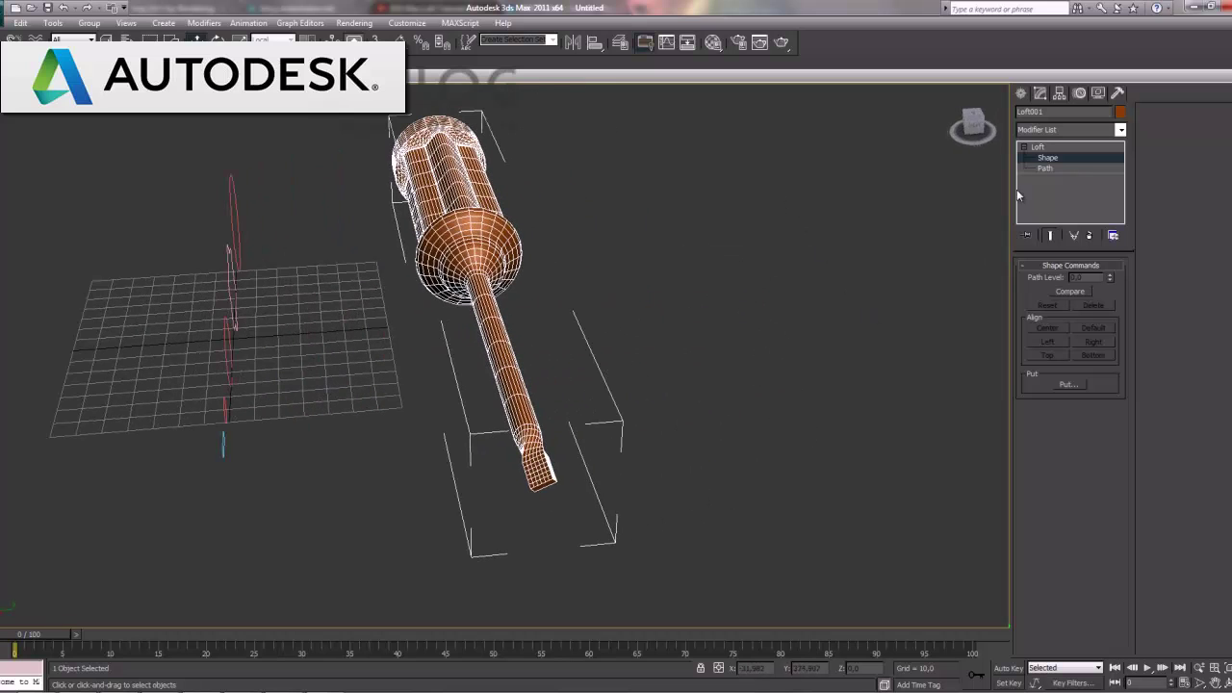
pyautogui.click(1038, 147)
pyautogui.click(747, 415)
pyautogui.moveTo(747, 414)
pyautogui.keyDown('alt'); pyautogui.mouseDown(button='middle')
pyautogui.moveTo(654, 421)
pyautogui.moveTo(488, 365)
pyautogui.moveTo(386, 371)
pyautogui.moveTo(385, 383)
pyautogui.moveTo(408, 388)
pyautogui.moveTo(347, 332)
pyautogui.mouseUp(button='middle'); pyautogui.keyUp('alt')
pyautogui.click(347, 327)
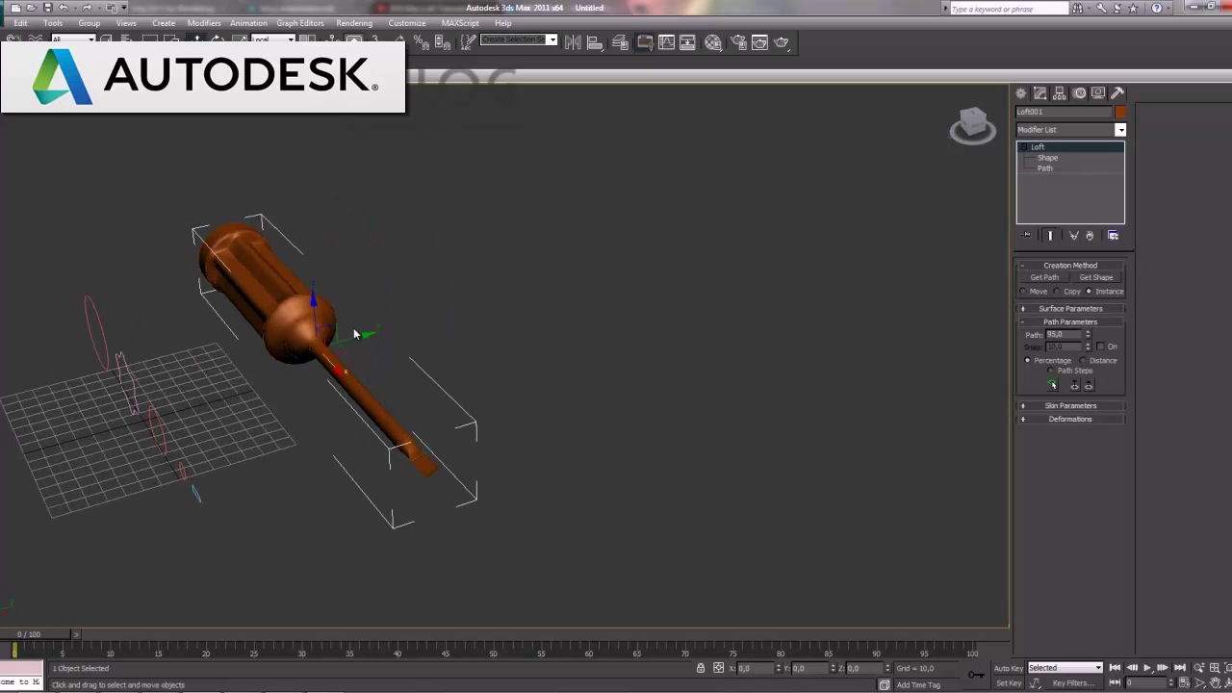
pyautogui.keyDown('shift'); pyautogui.moveTo(368, 333); pyautogui.dragTo(505, 293); pyautogui.keyUp('shift')
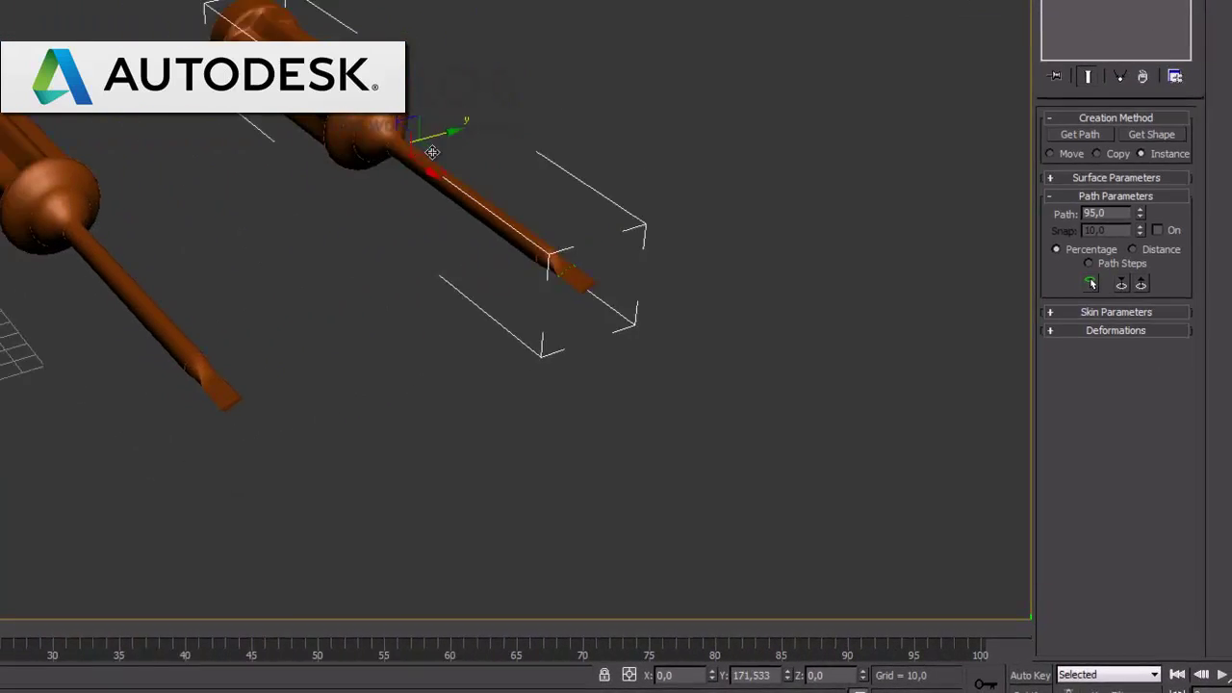
# Step: Shift-drag a copy of the screwdriver along Y beside the original
pyautogui.keyDown('shift'); pyautogui.moveTo(306, 132); pyautogui.dragTo(539, 241); pyautogui.keyUp('shift')
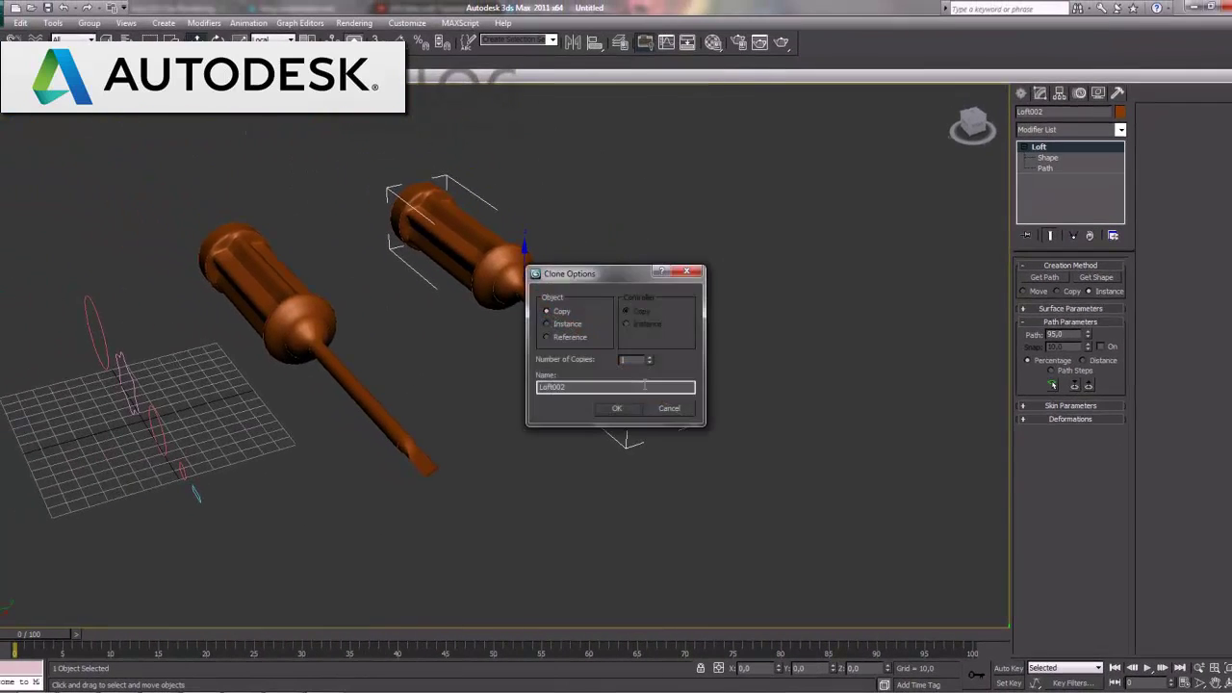
pyautogui.click(621, 408)
pyautogui.click(163, 557)
# Step: Hide the five helper spline profile shapes
pyautogui.moveTo(212, 546); pyautogui.dragTo(12, 278)
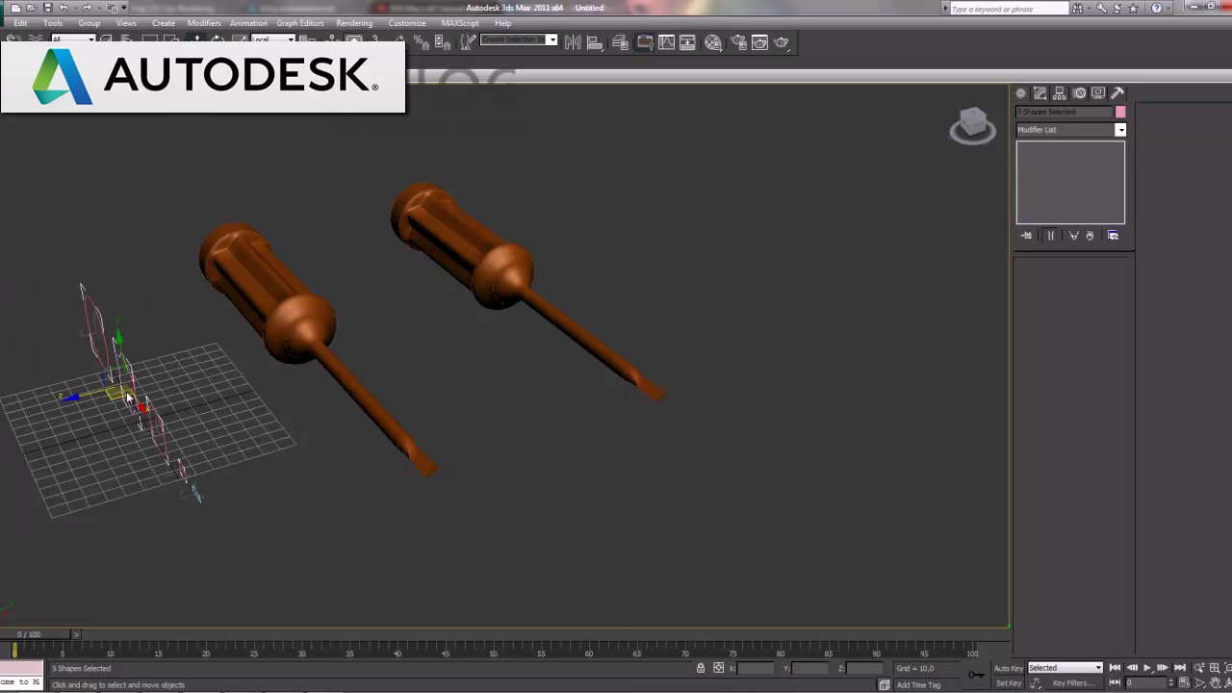
pyautogui.rightClick(135, 385)
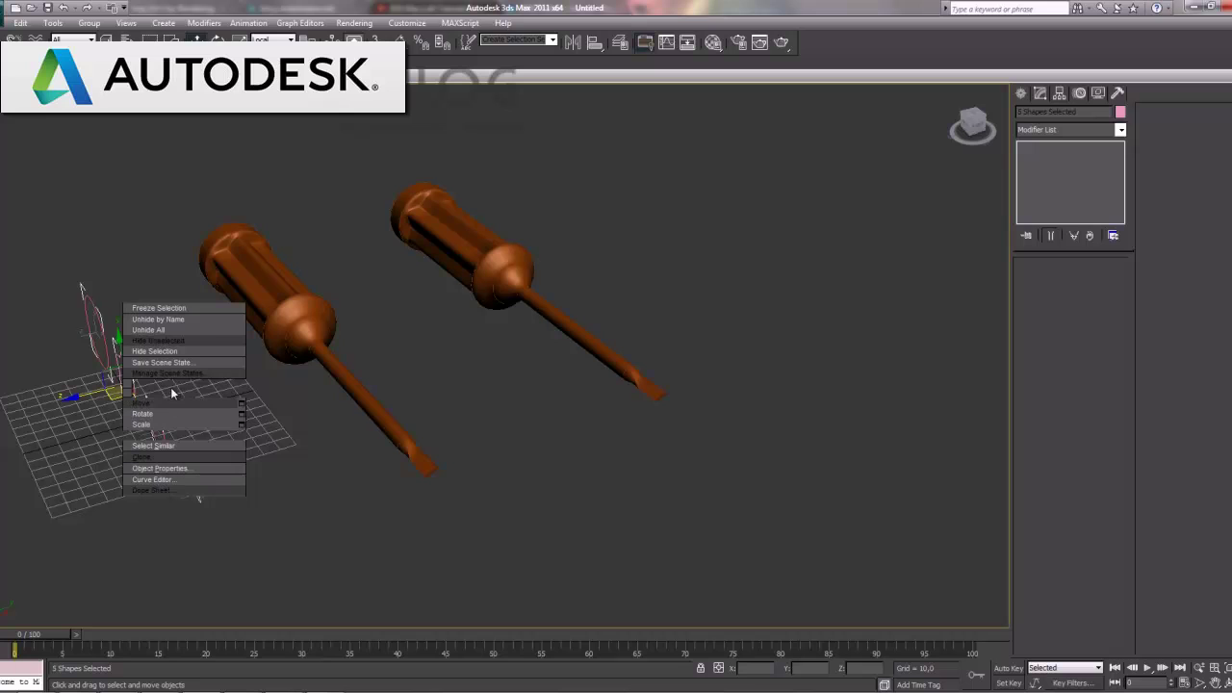
pyautogui.click(154, 351)
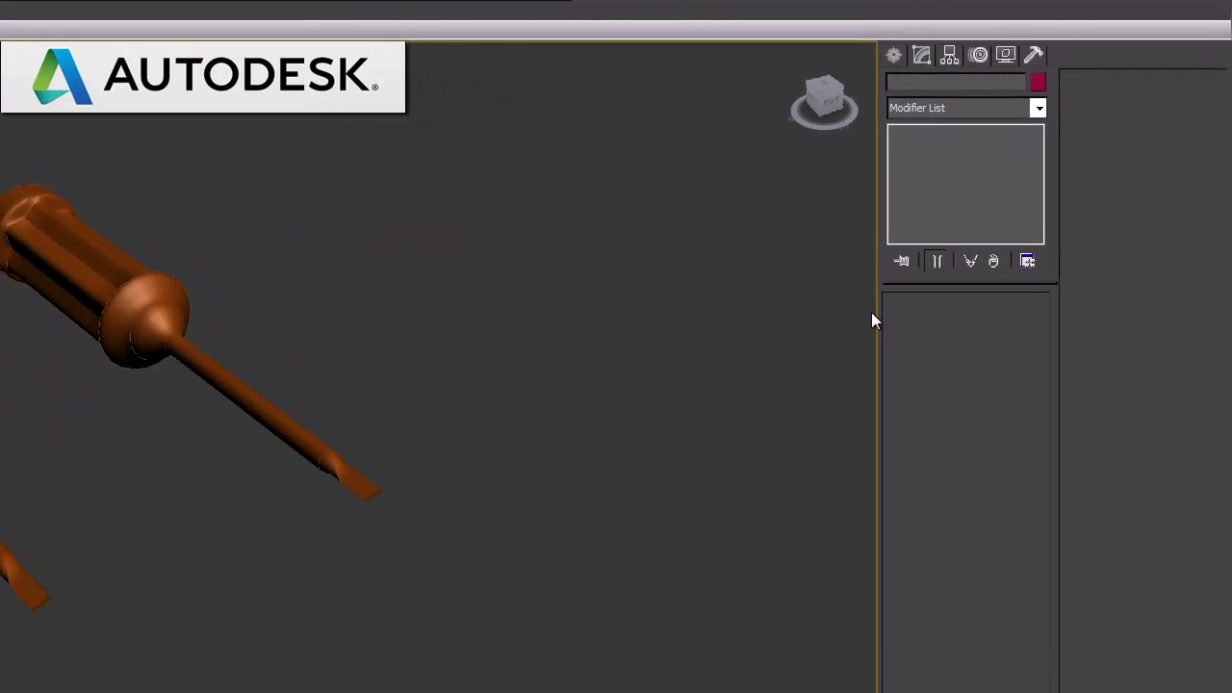
# Step: Draw a VRayPlane from the VRay category in front of the two screwdrivers
pyautogui.click(890, 55)
pyautogui.click(947, 116)
pyautogui.click(941, 128)
pyautogui.click(931, 113)
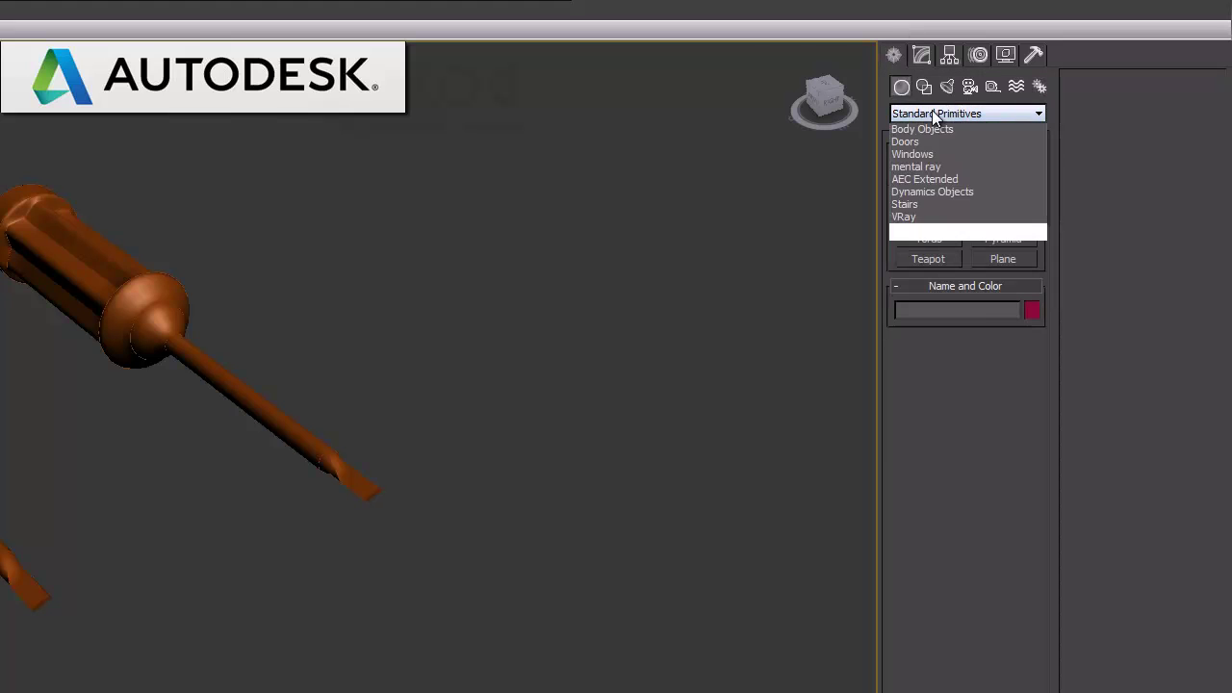
pyautogui.click(915, 291)
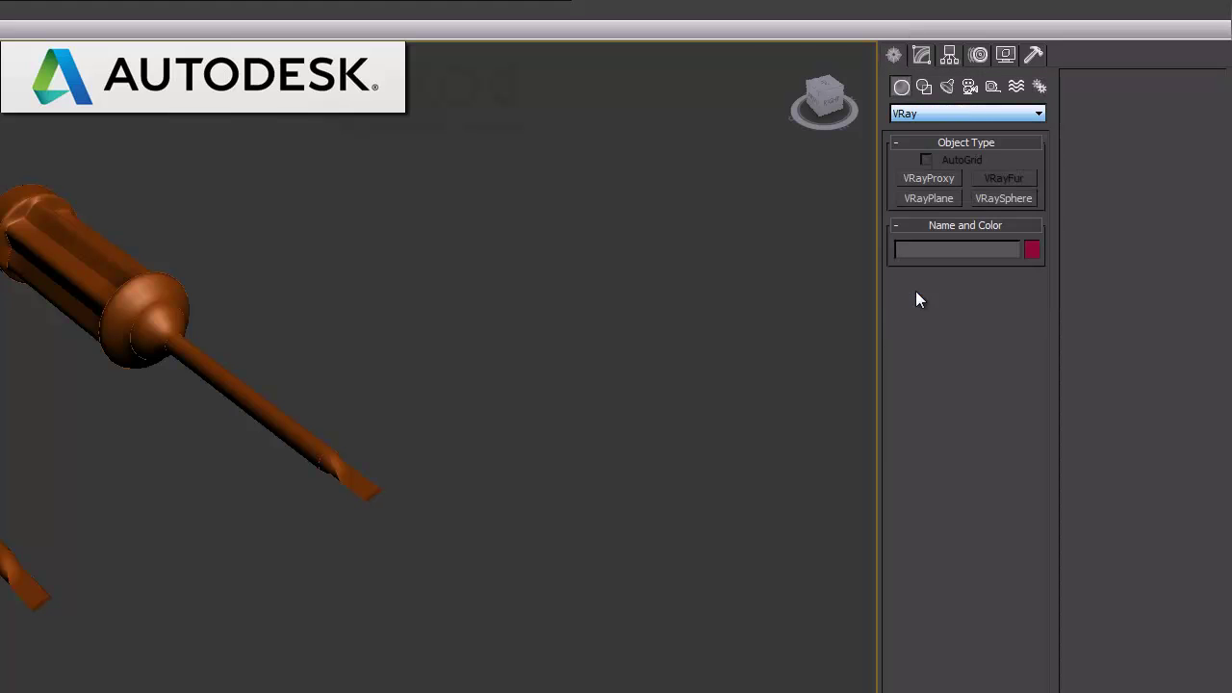
pyautogui.click(934, 202)
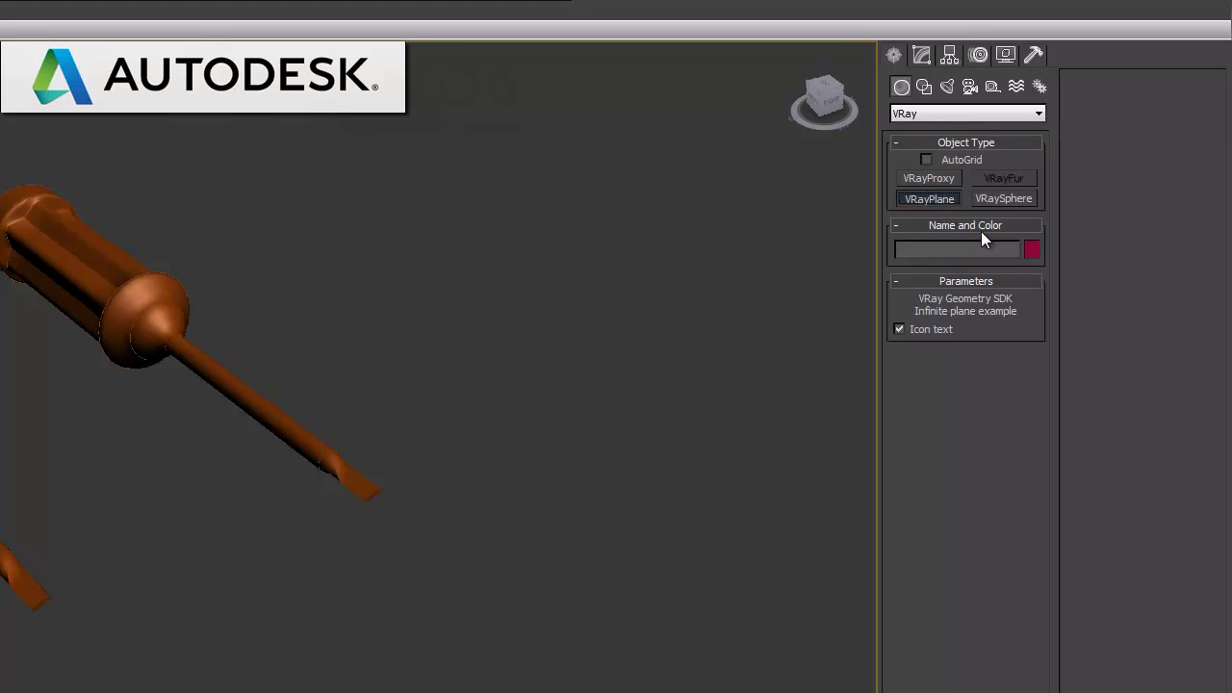
pyautogui.moveTo(564, 495); pyautogui.dragTo(650, 508)
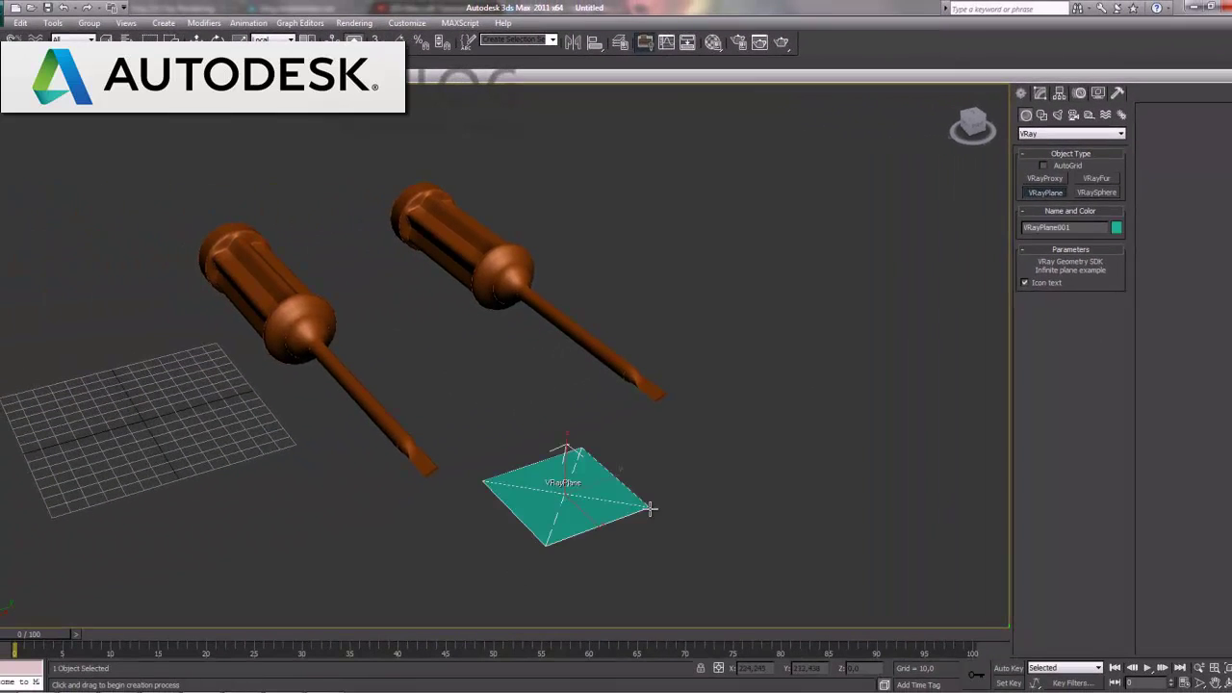
pyautogui.rightClick(649, 508)
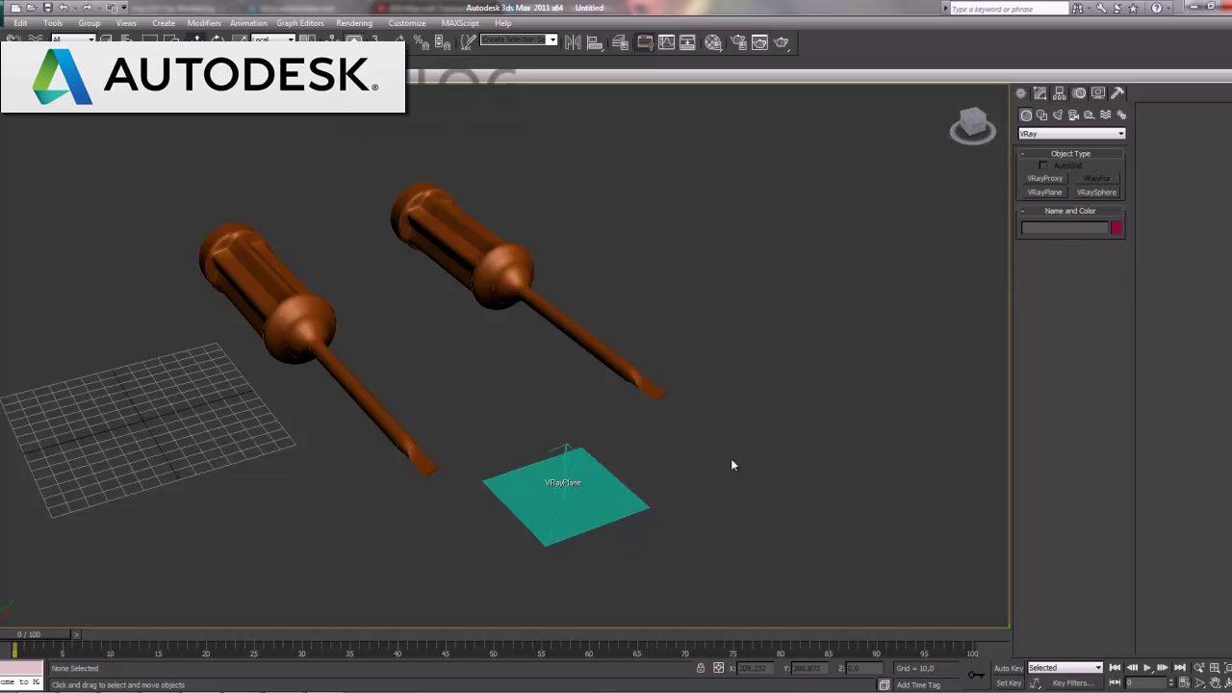
pyautogui.press('m')
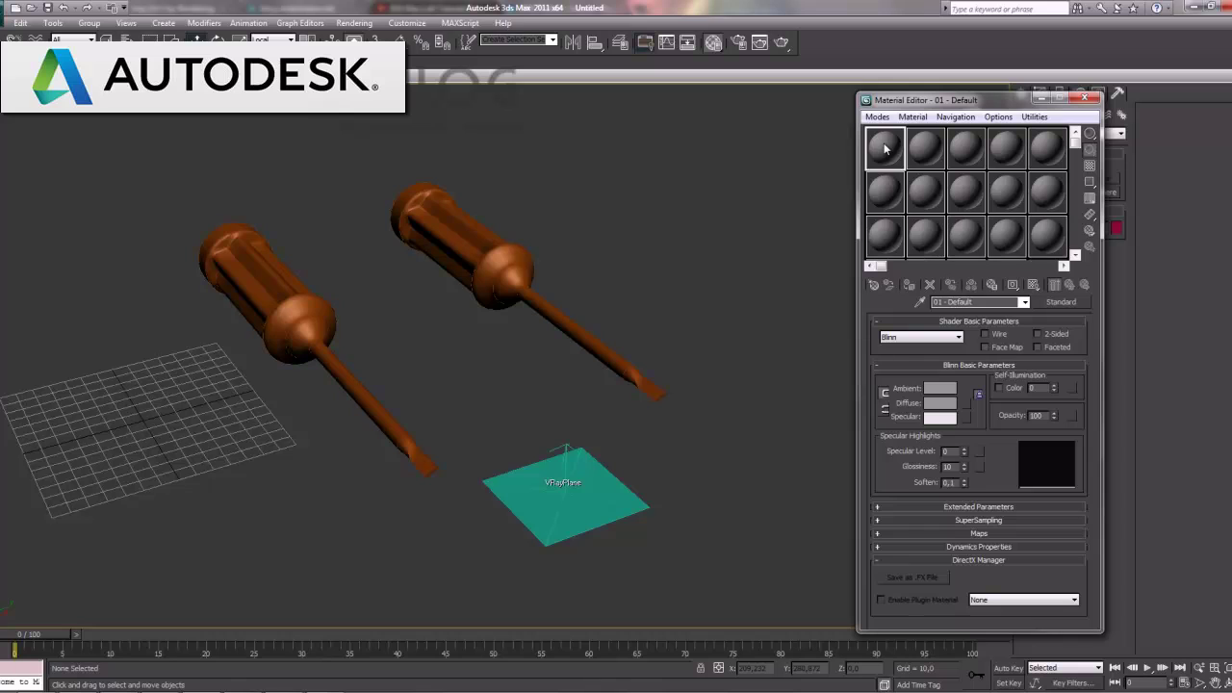
# Step: Turn the slot into a VRayMtl with white diffuse and assign it to the VRayPlane
pyautogui.click(1070, 302)
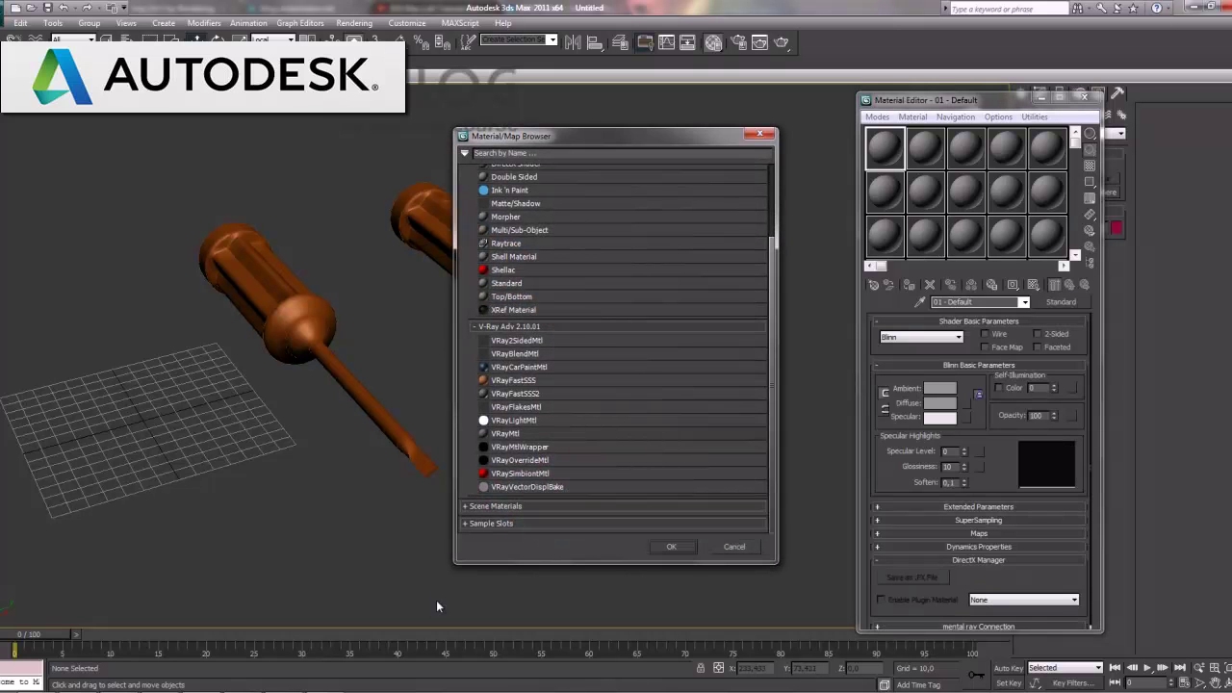
pyautogui.doubleClick(518, 438)
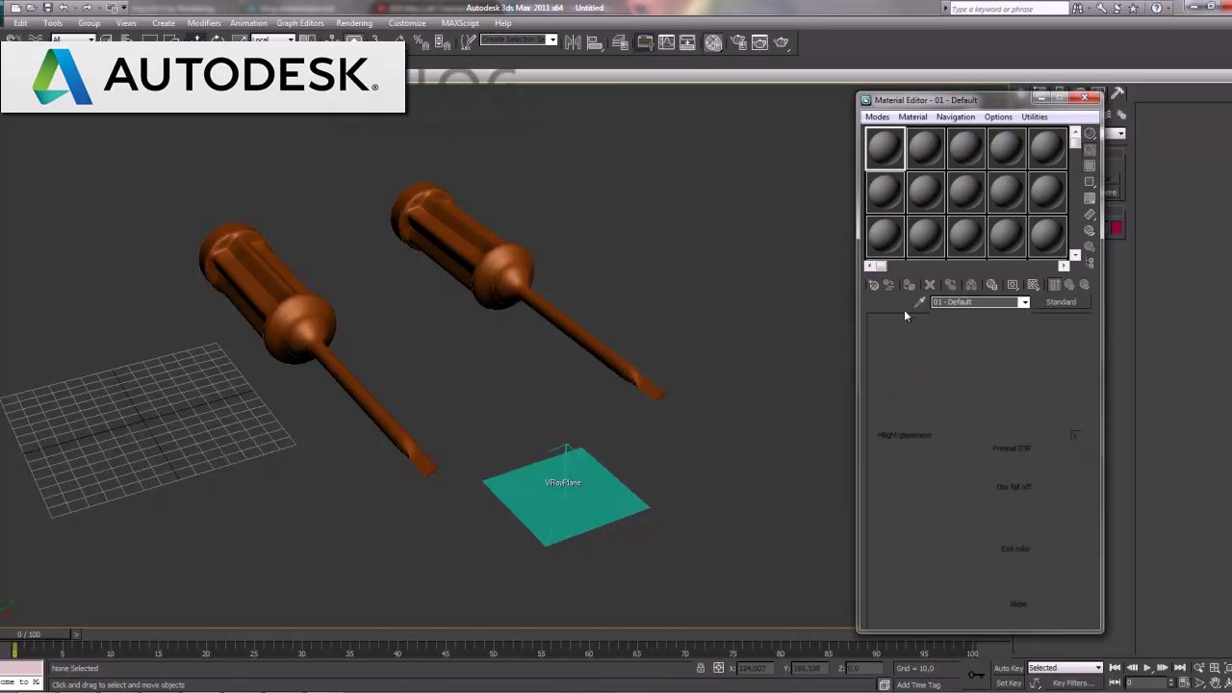
pyautogui.click(953, 390)
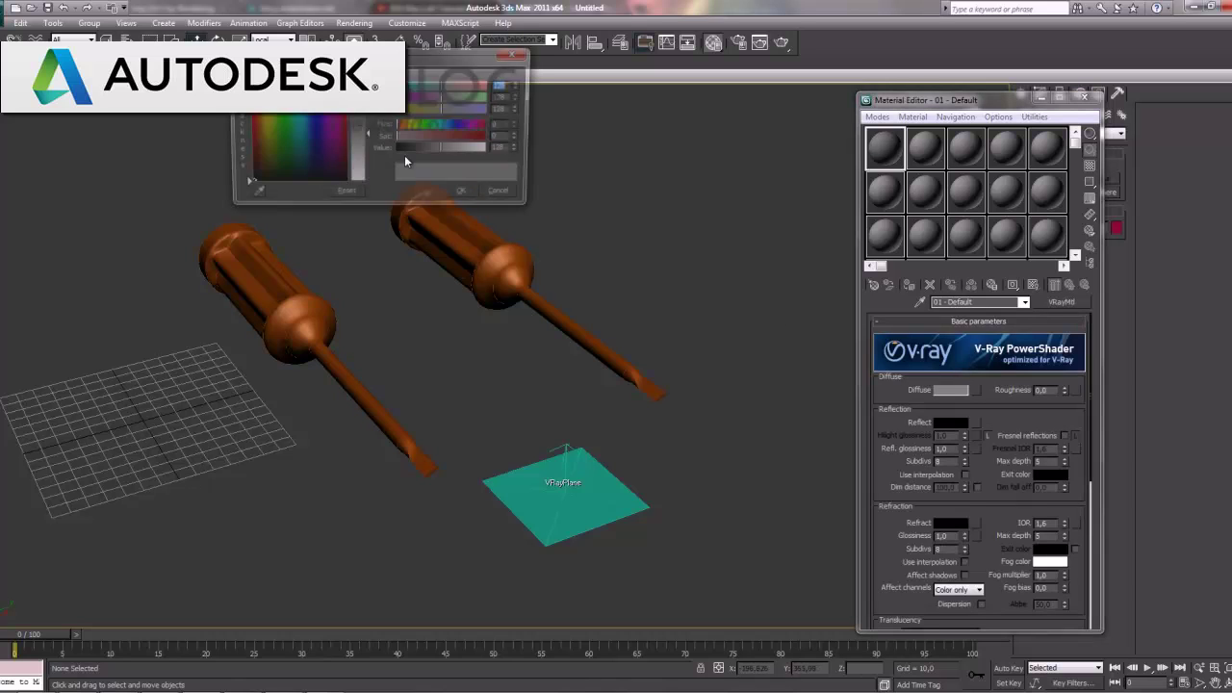
pyautogui.moveTo(369, 137); pyautogui.dragTo(369, 113)
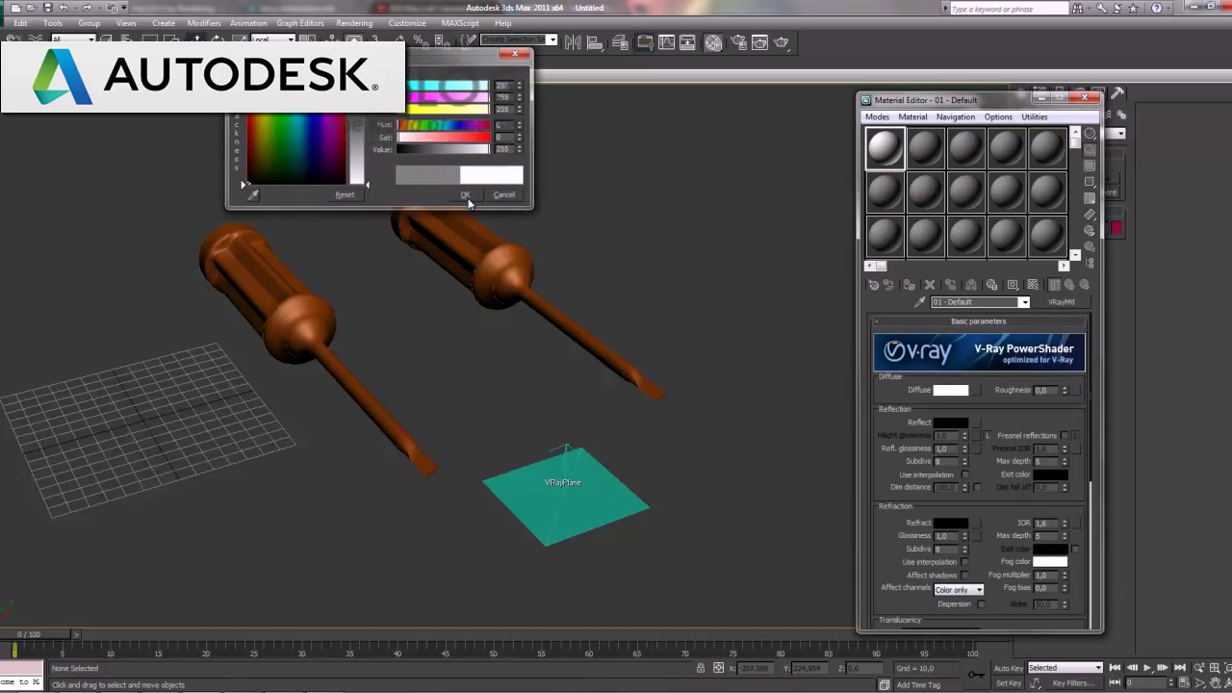
pyautogui.click(466, 194)
pyautogui.click(909, 283)
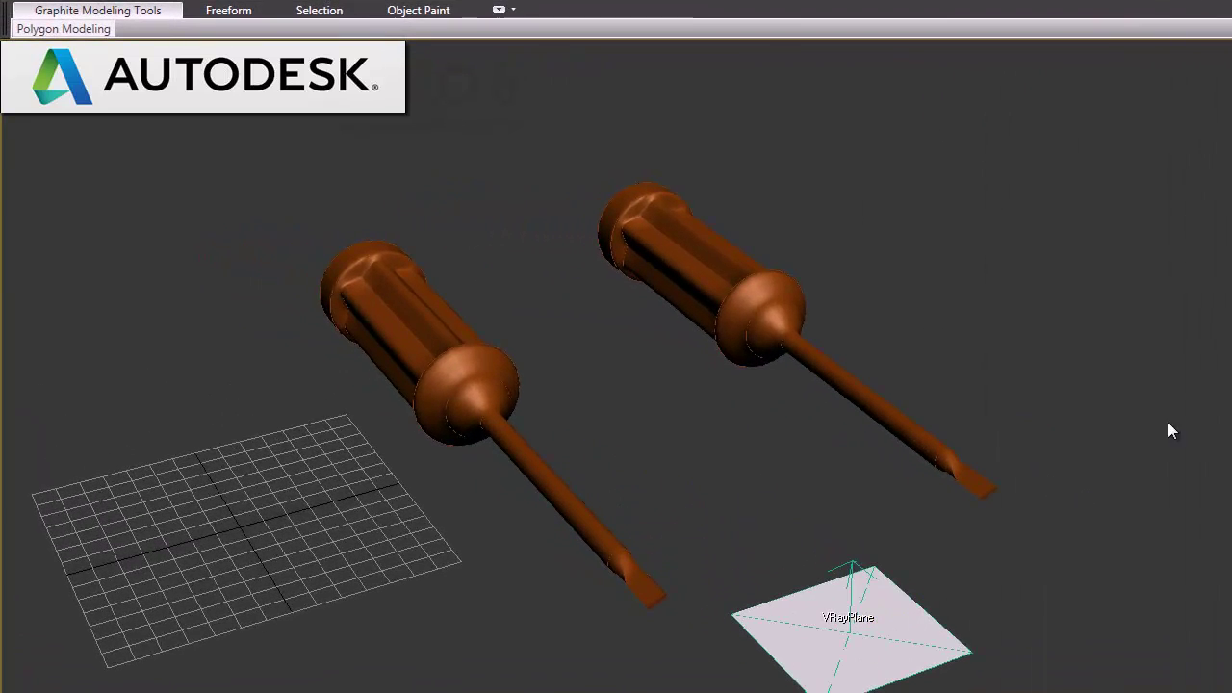
# Step: Set a Gradient environment map, instanced into the Material Editor, with Color #1 grey 181
pyautogui.press('8')
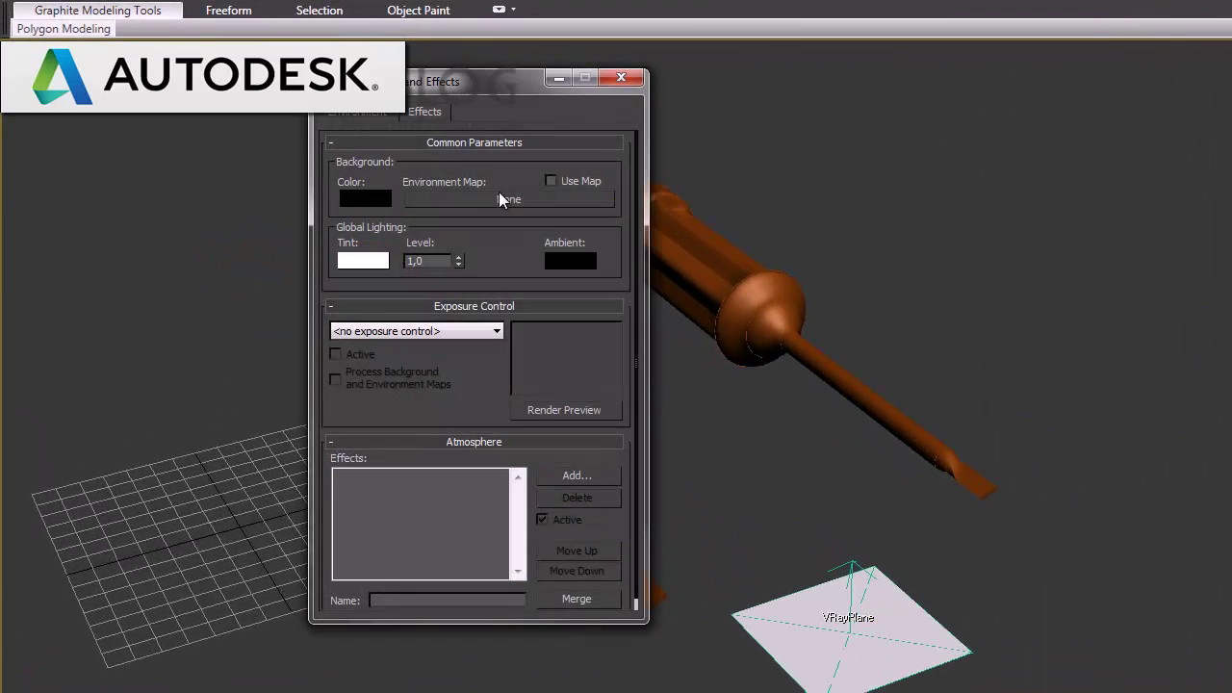
pyautogui.click(498, 196)
pyautogui.doubleClick(761, 270)
pyautogui.moveTo(433, 200); pyautogui.dragTo(1174, 364)
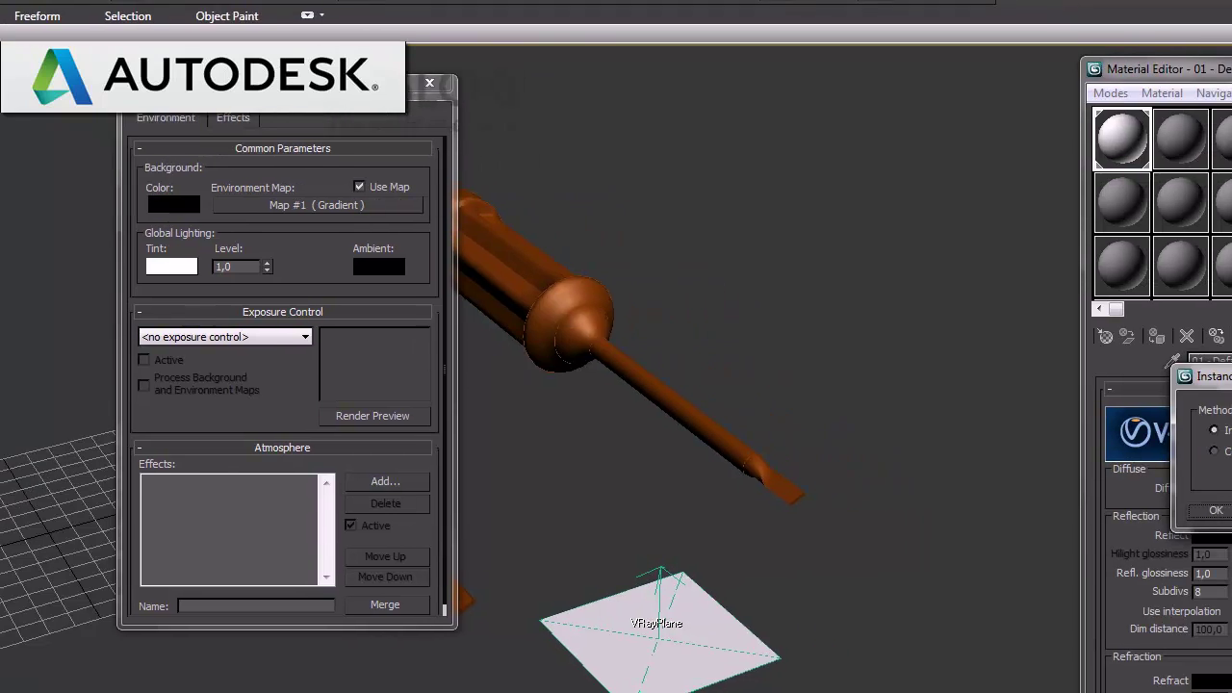
pyautogui.click(1215, 510)
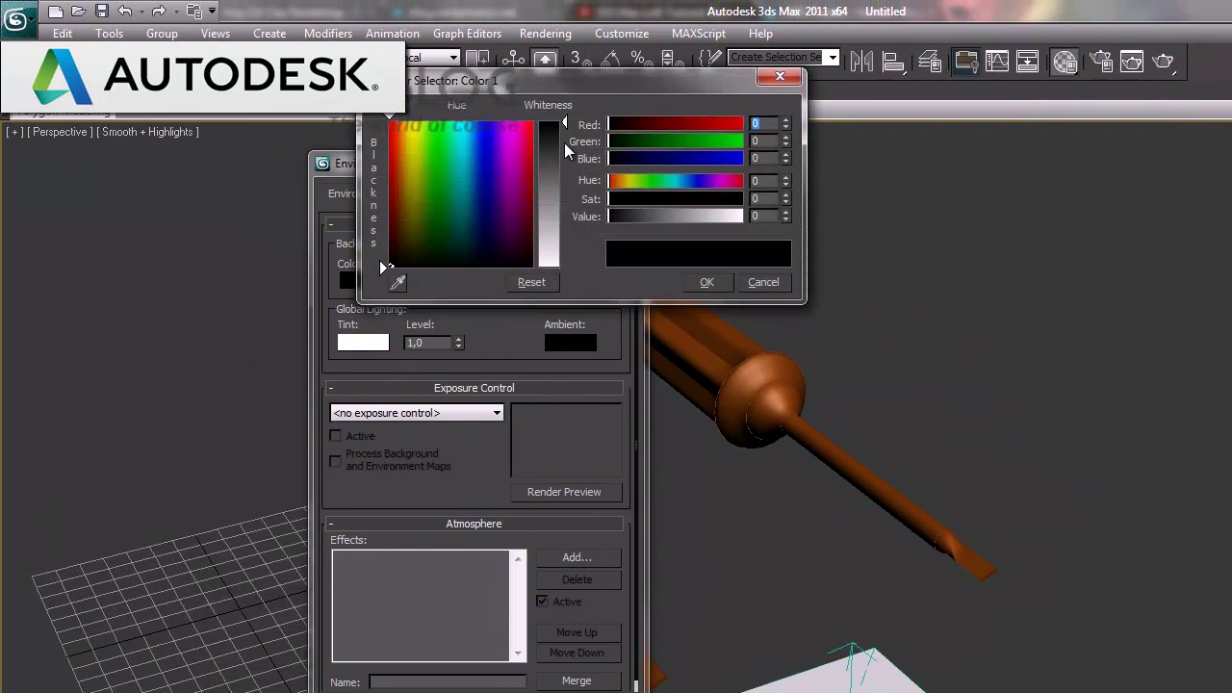
pyautogui.moveTo(565, 142); pyautogui.dragTo(564, 220)
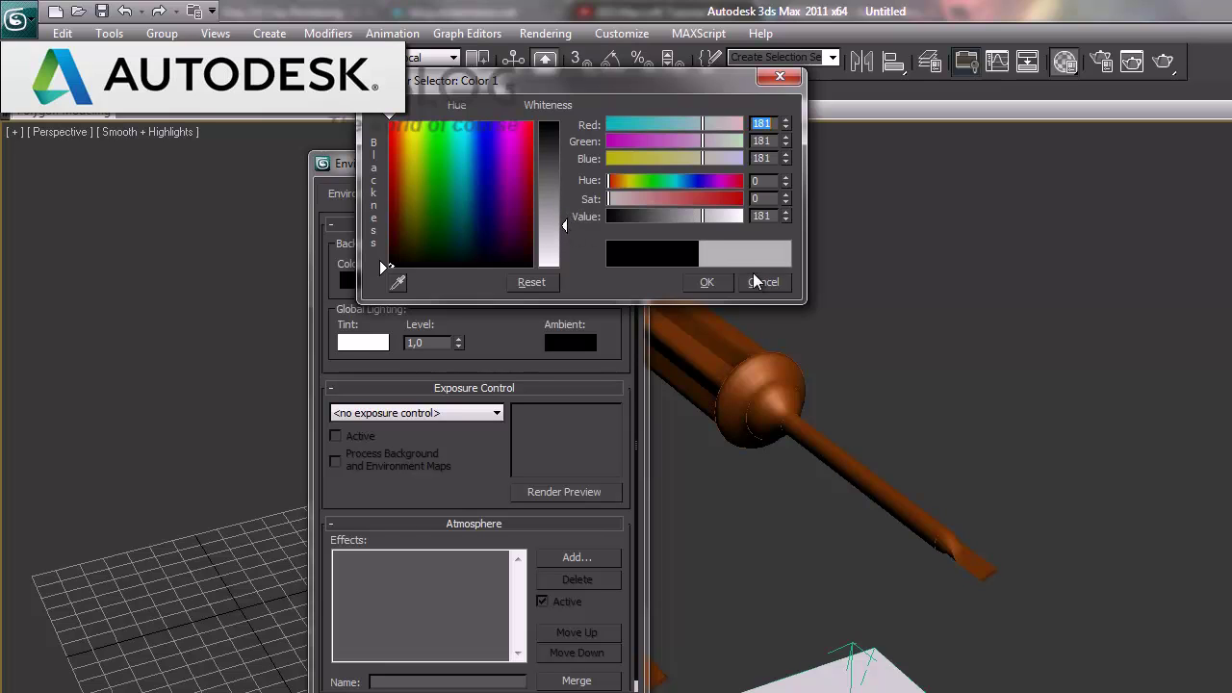
pyautogui.click(710, 282)
pyautogui.click(637, 163)
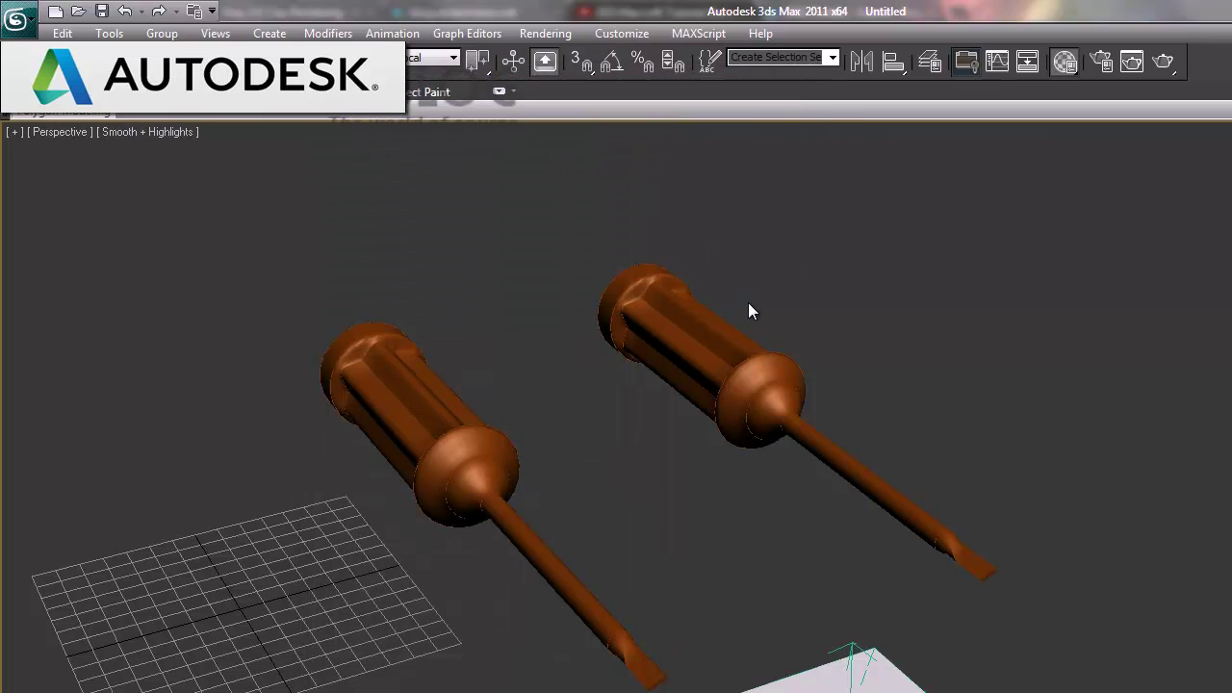
# Step: In V-Ray Environment, enable a white GI skylight override and the reflection/refraction override
pyautogui.click(545, 32)
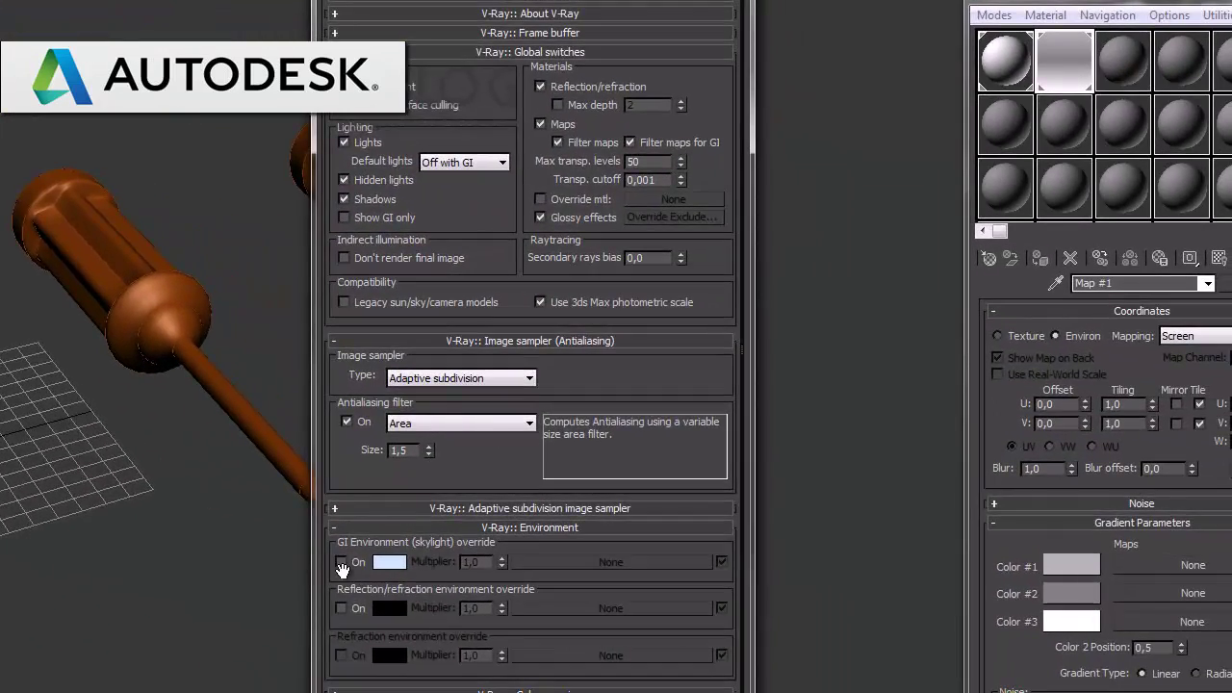
pyautogui.click(340, 562)
pyautogui.click(385, 562)
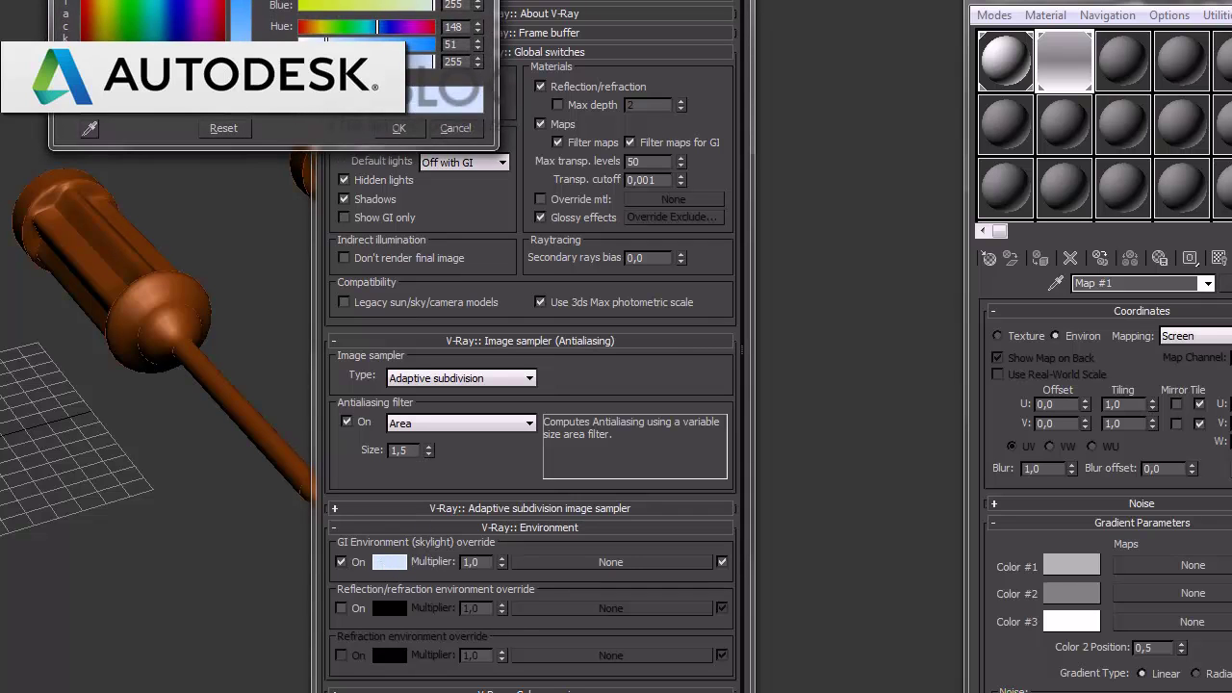
pyautogui.click(399, 128)
pyautogui.click(358, 608)
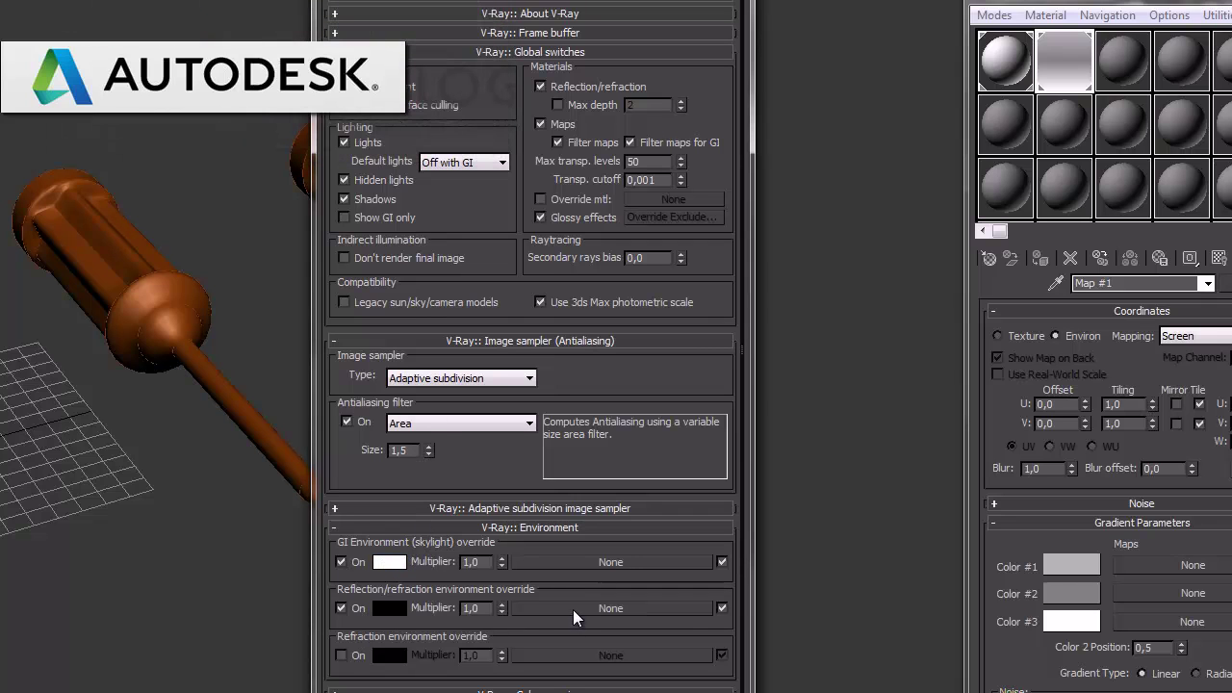
pyautogui.click(572, 608)
pyautogui.scroll(-2, 569, 449)
# Step: Make the reflection override a VRayHDRI map and instance it into a Material Editor slot
pyautogui.scroll(-2, 568, 448)
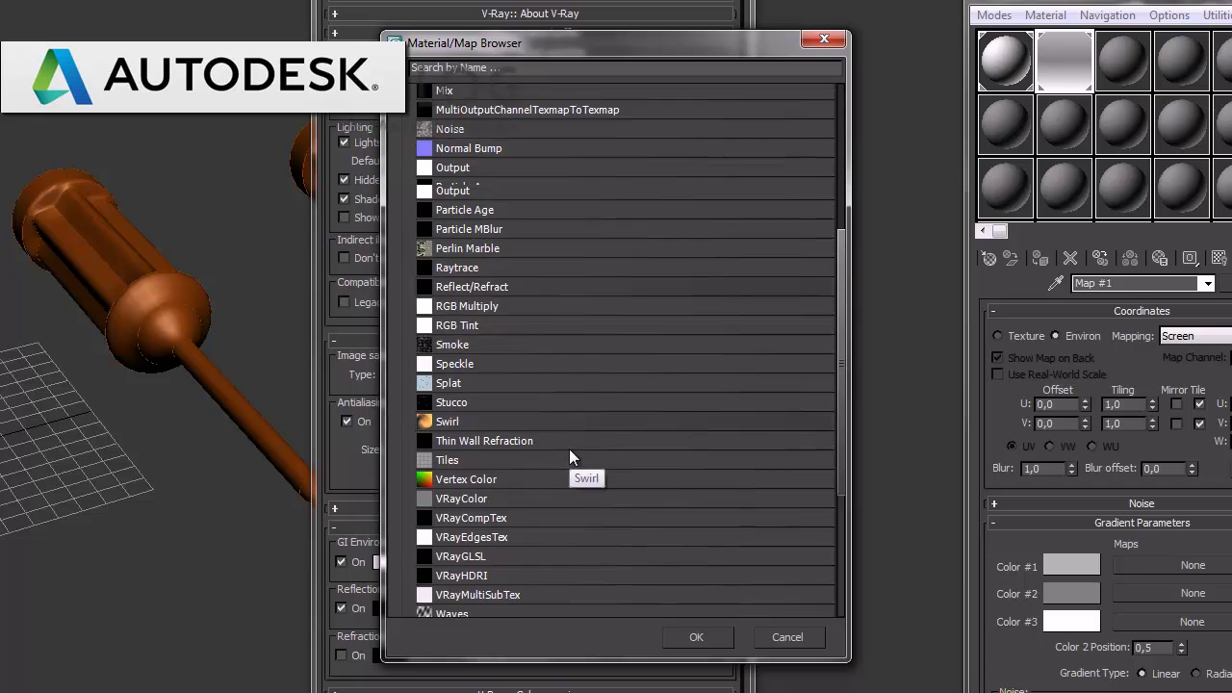
pyautogui.scroll(-1, 499, 471)
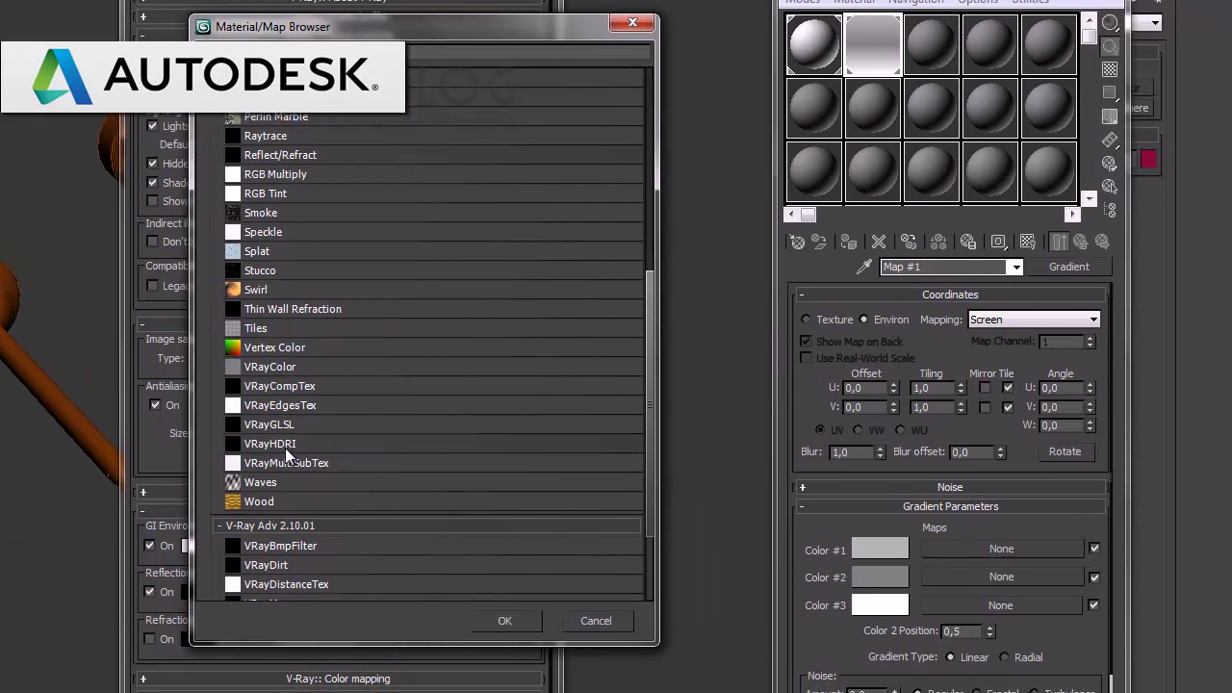
pyautogui.doubleClick(472, 500)
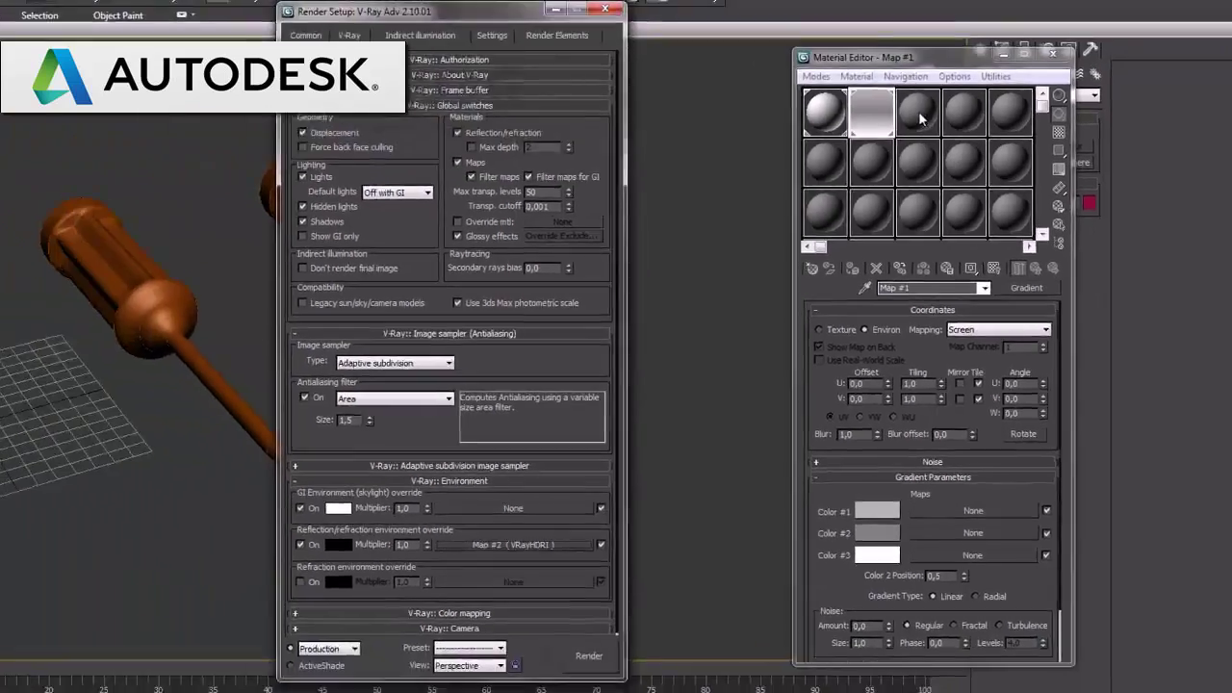
pyautogui.moveTo(301, 585); pyautogui.dragTo(1003, 393)
pyautogui.click(951, 405)
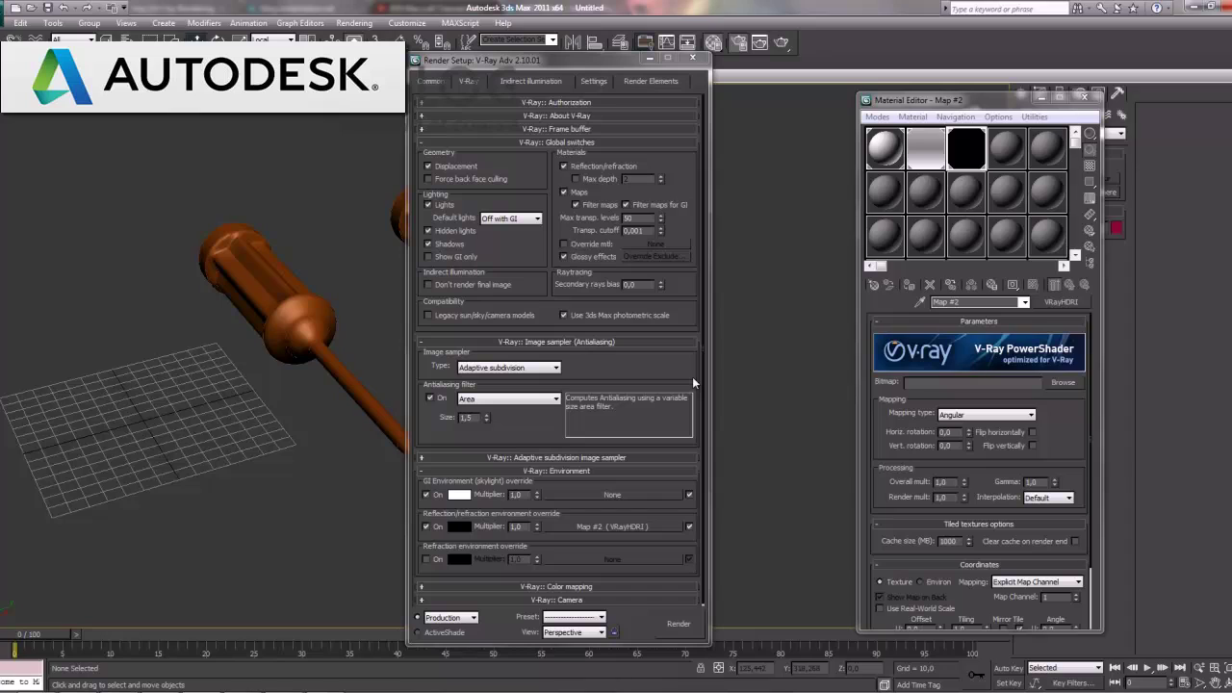
# Step: Browse to K:\Textures\Kaplamalar\hdri and load piece-nb-04.hdr into the VRayHDRI
pyautogui.scroll(-1, 690, 393)
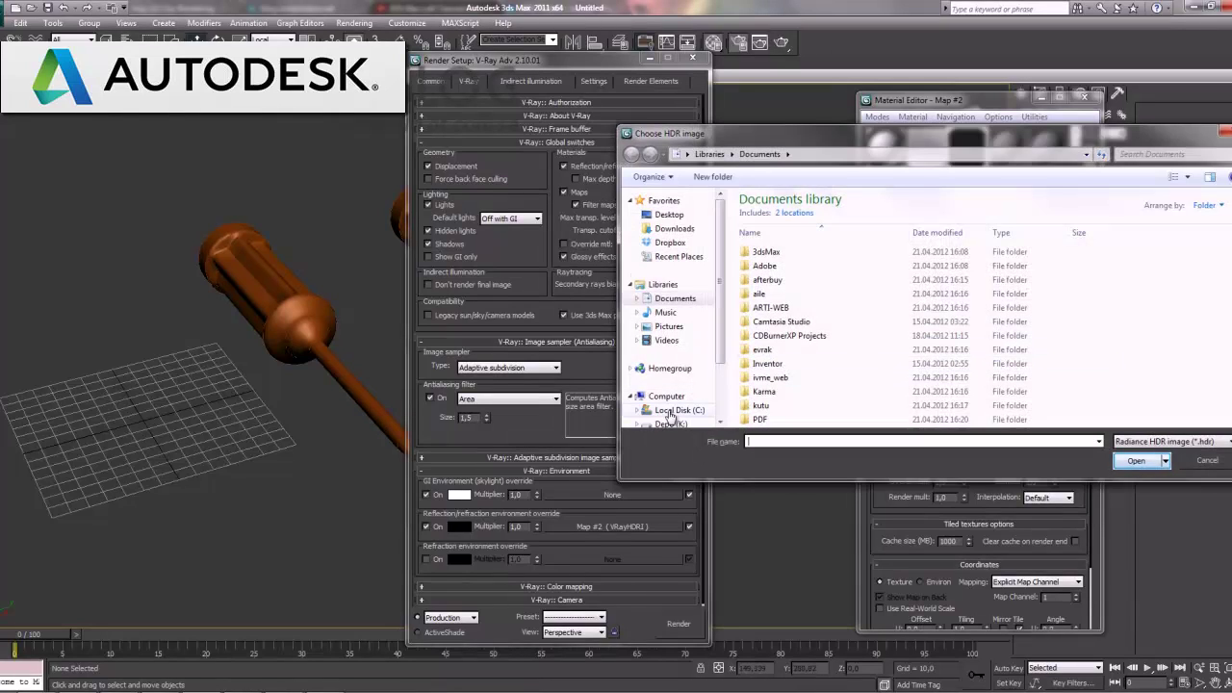
pyautogui.click(671, 404)
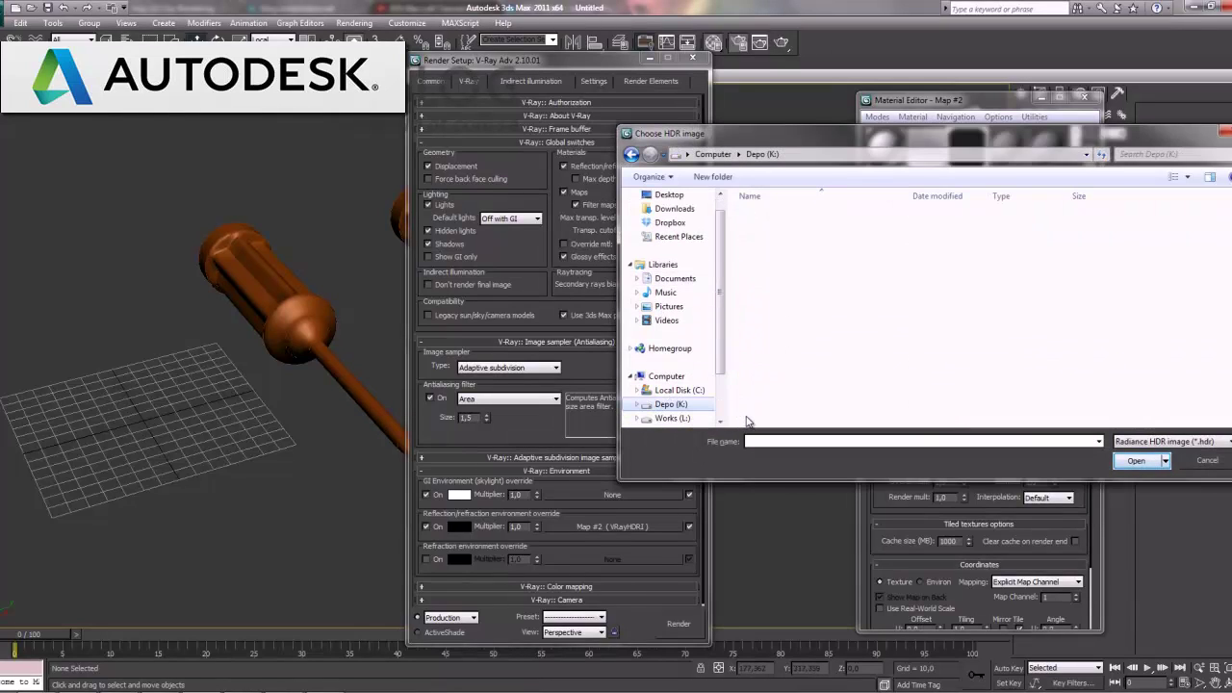
pyautogui.moveTo(883, 133); pyautogui.dragTo(658, 144)
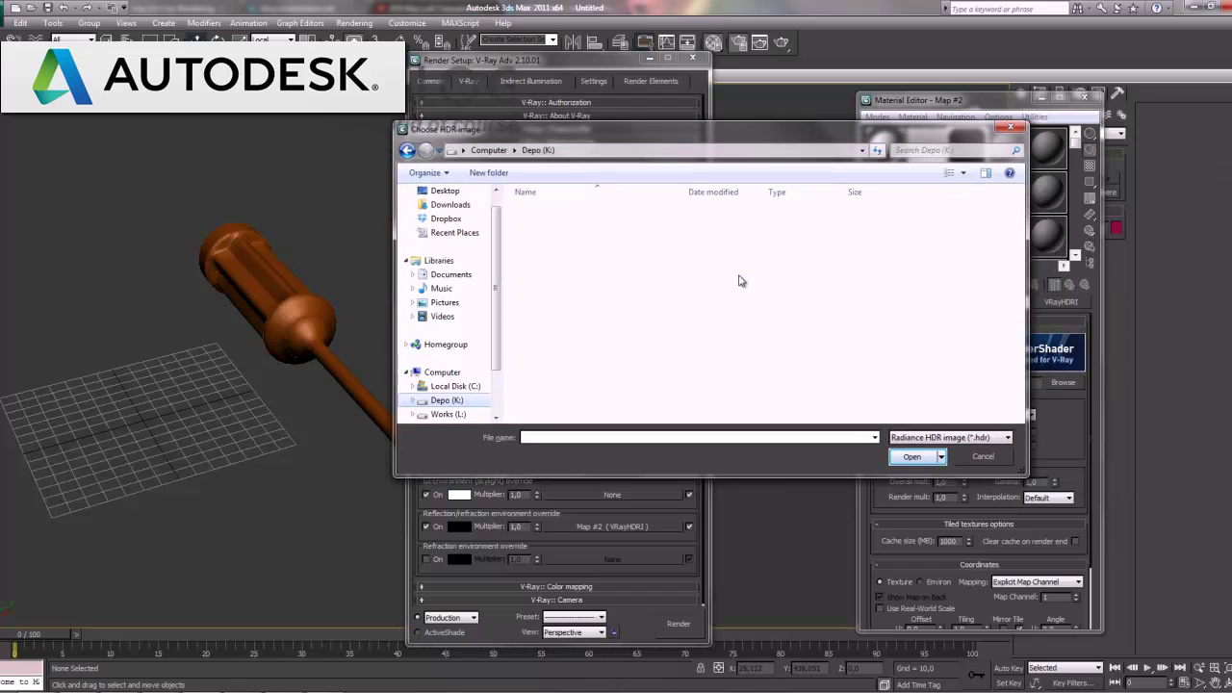
pyautogui.doubleClick(543, 298)
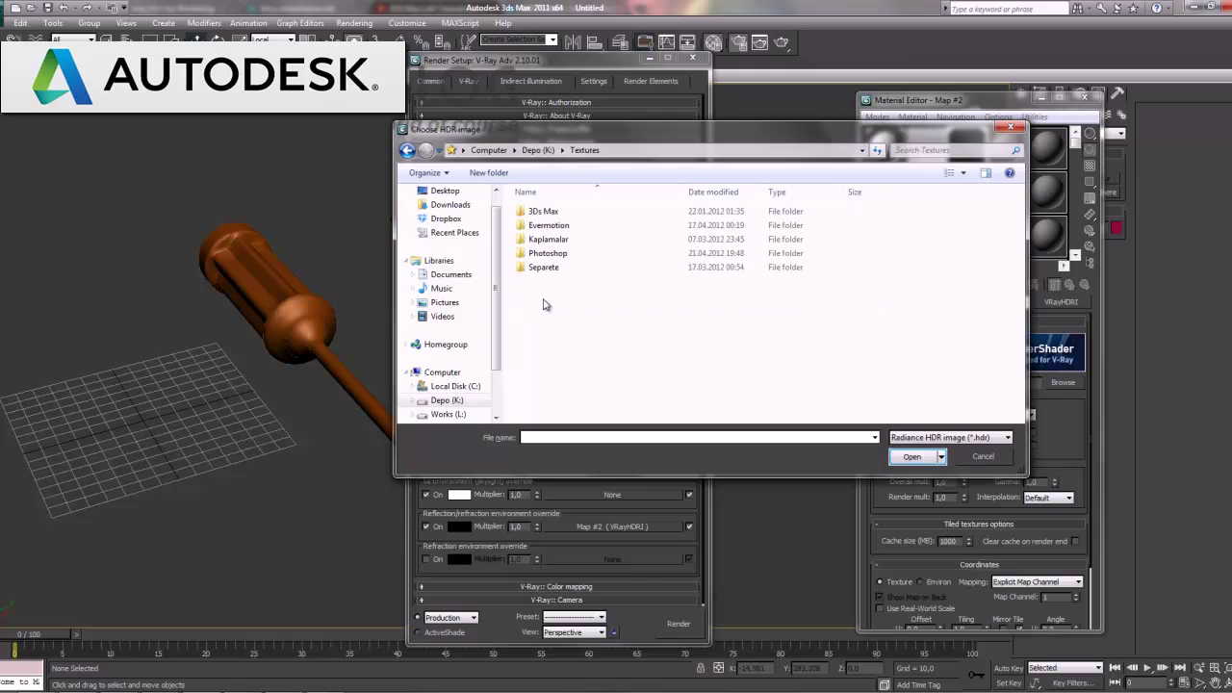
pyautogui.doubleClick(554, 247)
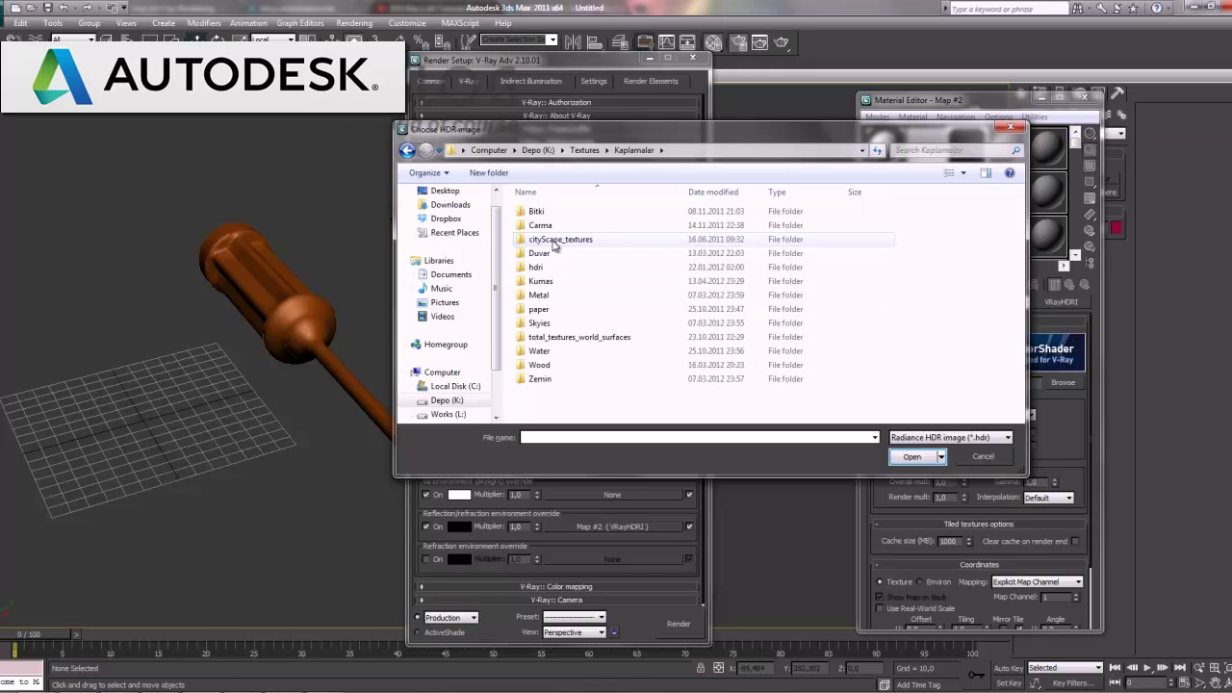
pyautogui.click(546, 269)
pyautogui.doubleClick(546, 270)
pyautogui.scroll(-2, 578, 337)
pyautogui.scroll(-2, 580, 348)
pyautogui.doubleClick(567, 332)
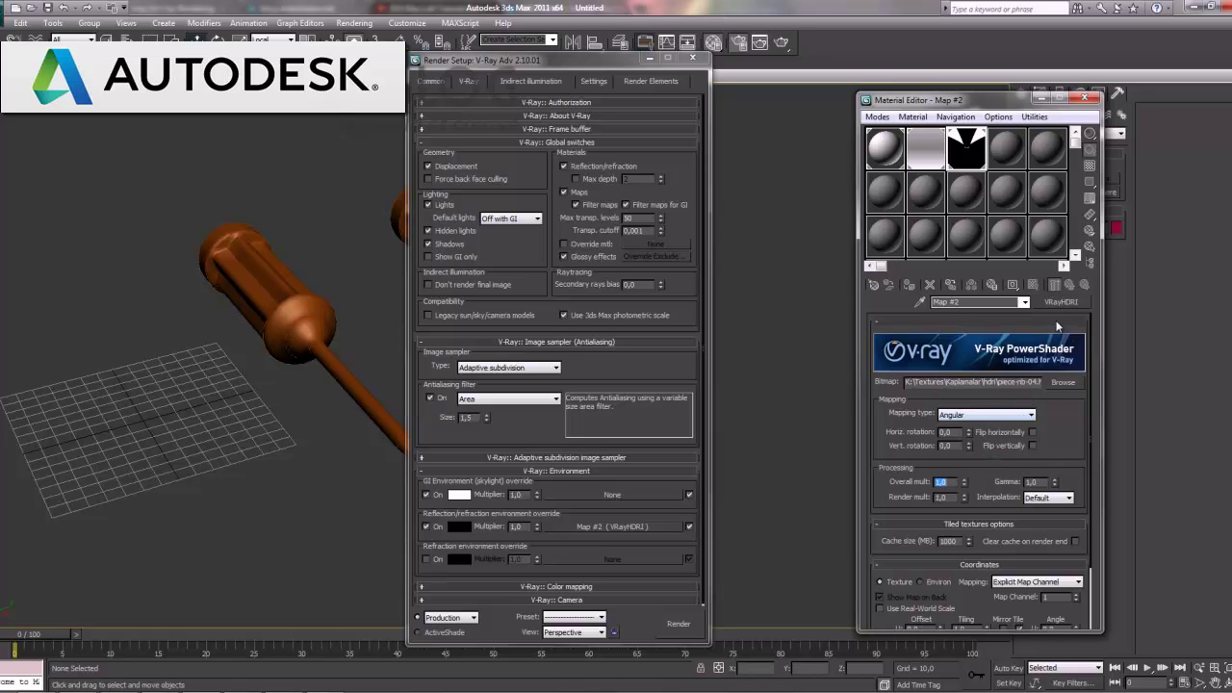
# Step: Swap the image for piece-nb-03.hdr and set the overall multiplier to 2
pyautogui.click(1062, 382)
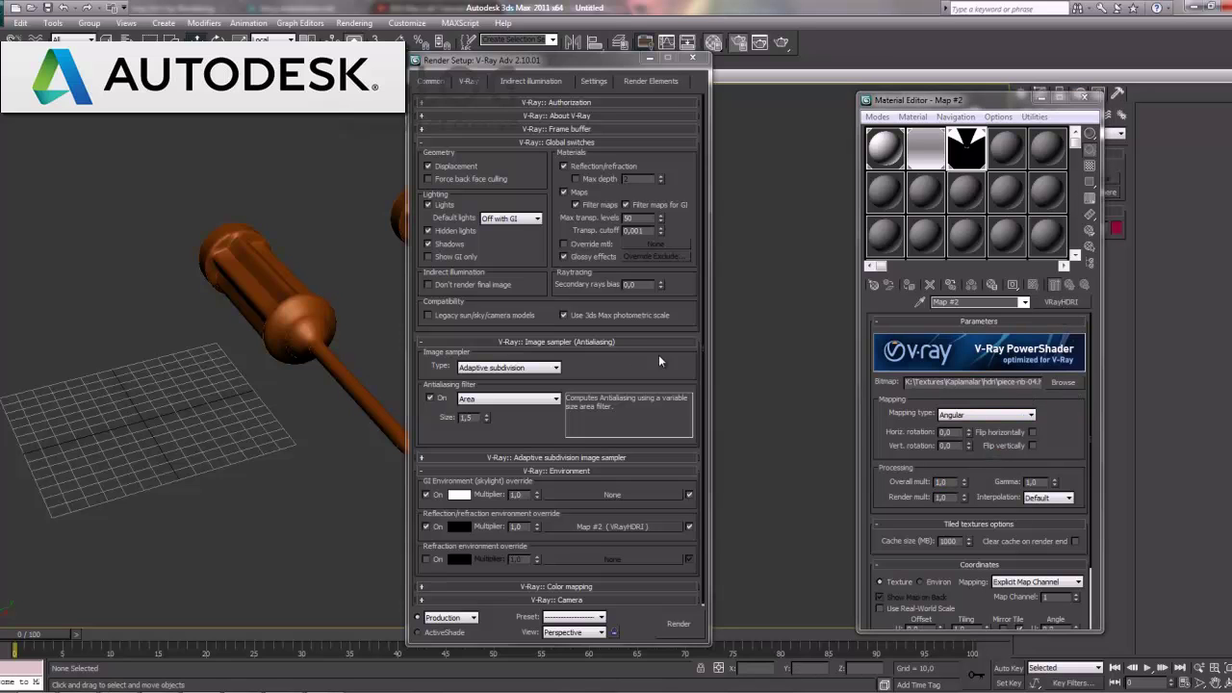
pyautogui.scroll(-3, 642, 404)
pyautogui.scroll(1, 642, 404)
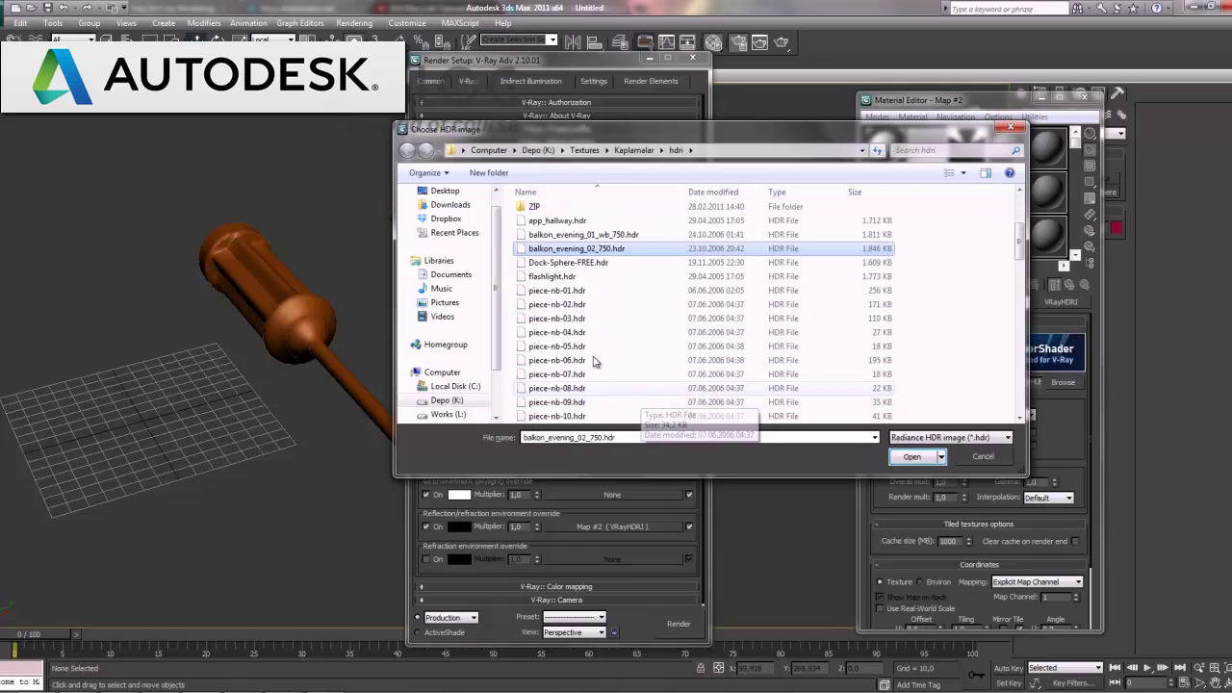
pyautogui.doubleClick(573, 317)
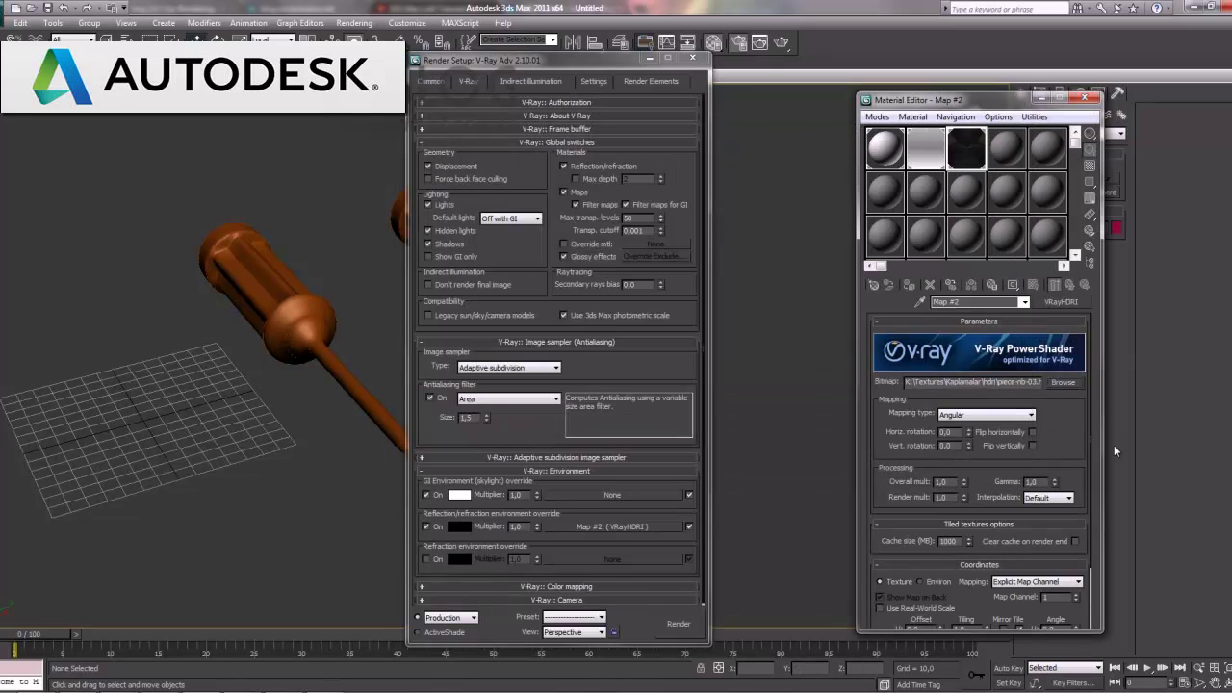
pyautogui.write('2')
pyautogui.press('Return')
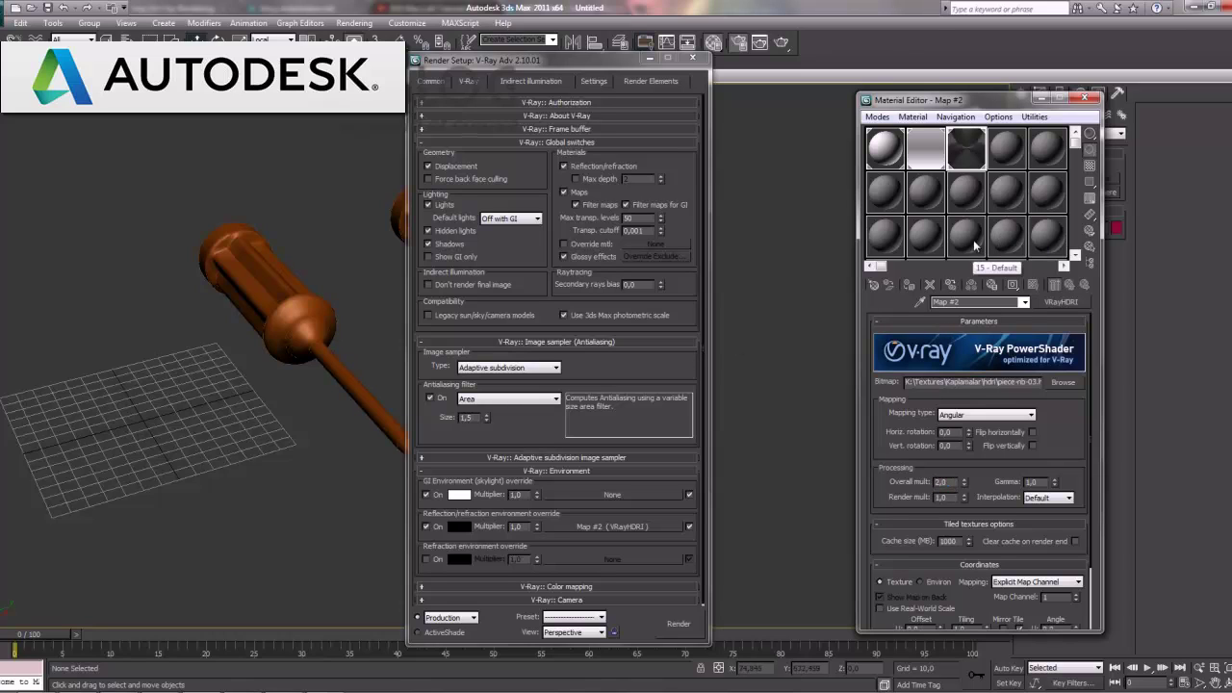
pyautogui.click(1008, 149)
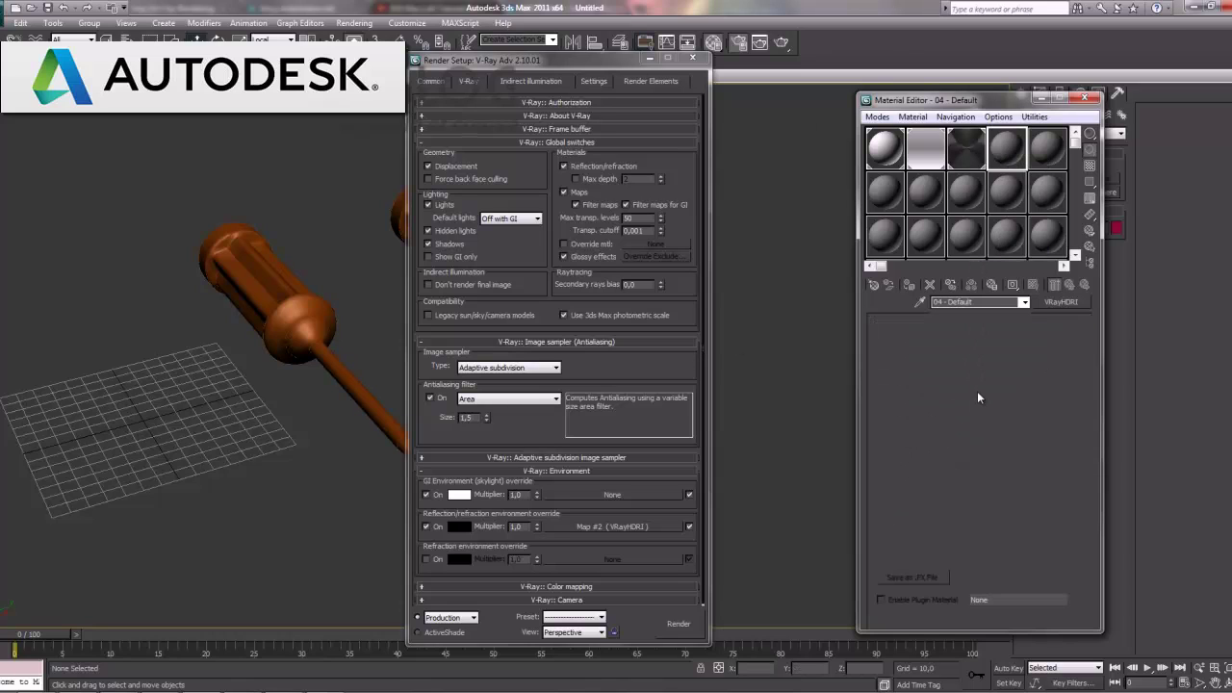
# Step: Make slot 04 - Default a VRayMtl with white diffuse and white reflection colours
pyautogui.click(1060, 302)
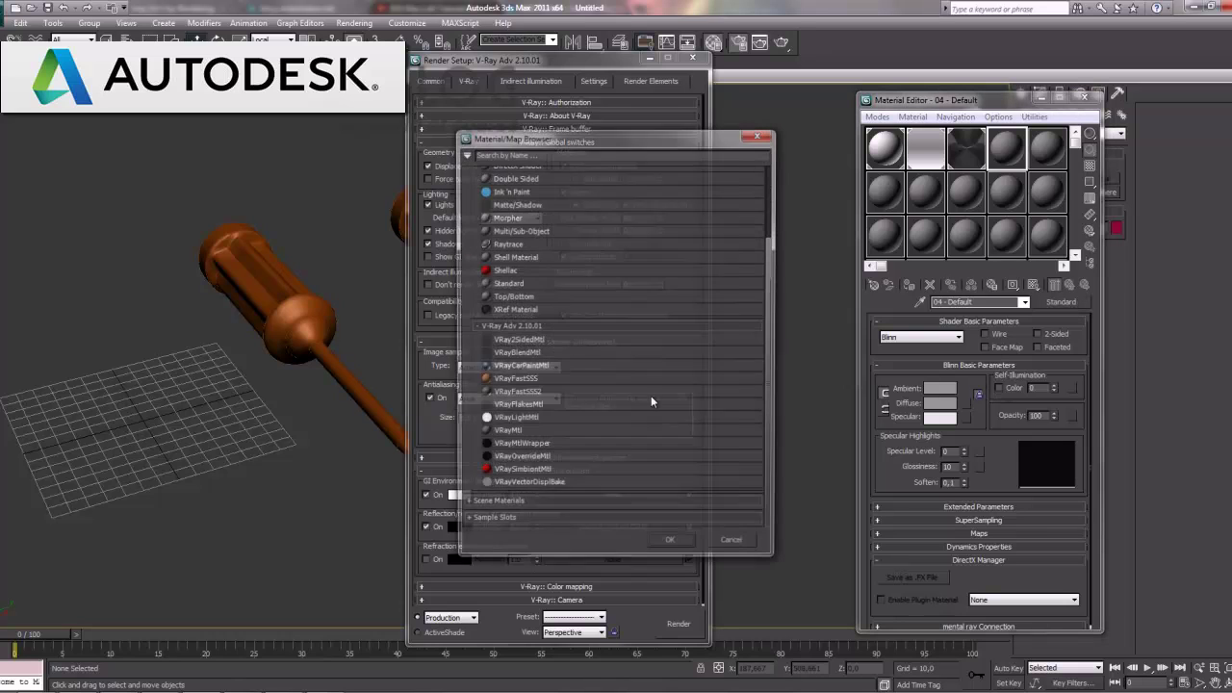
pyautogui.doubleClick(507, 434)
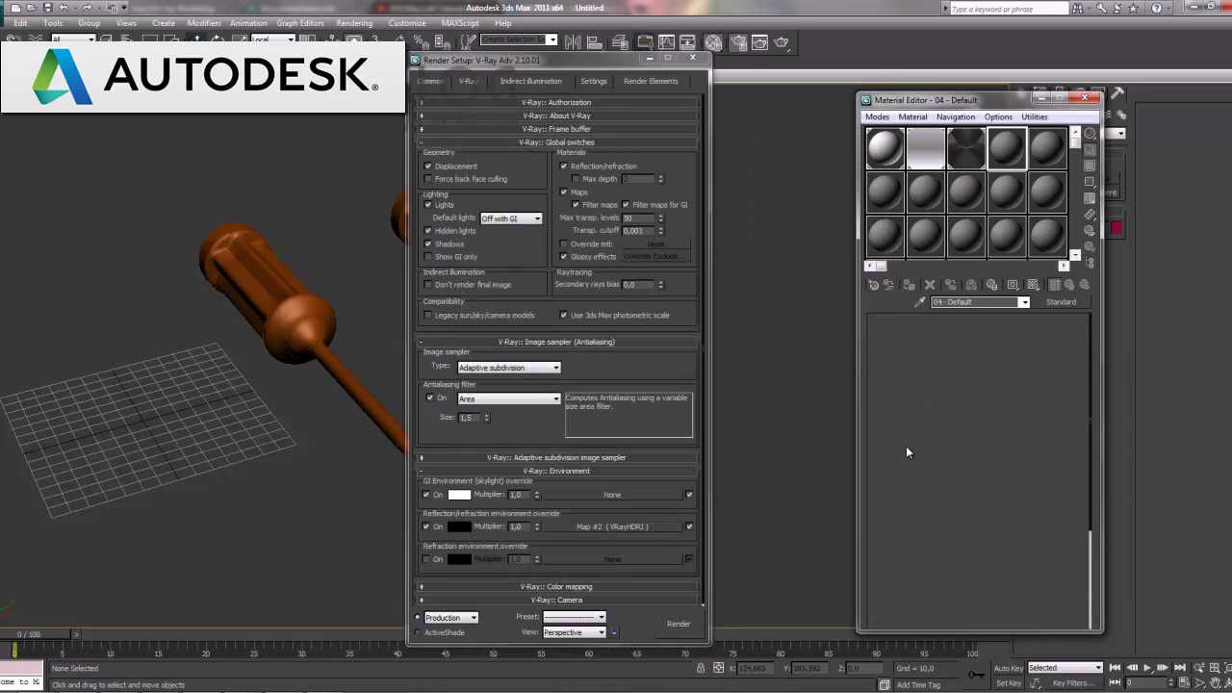
pyautogui.click(649, 59)
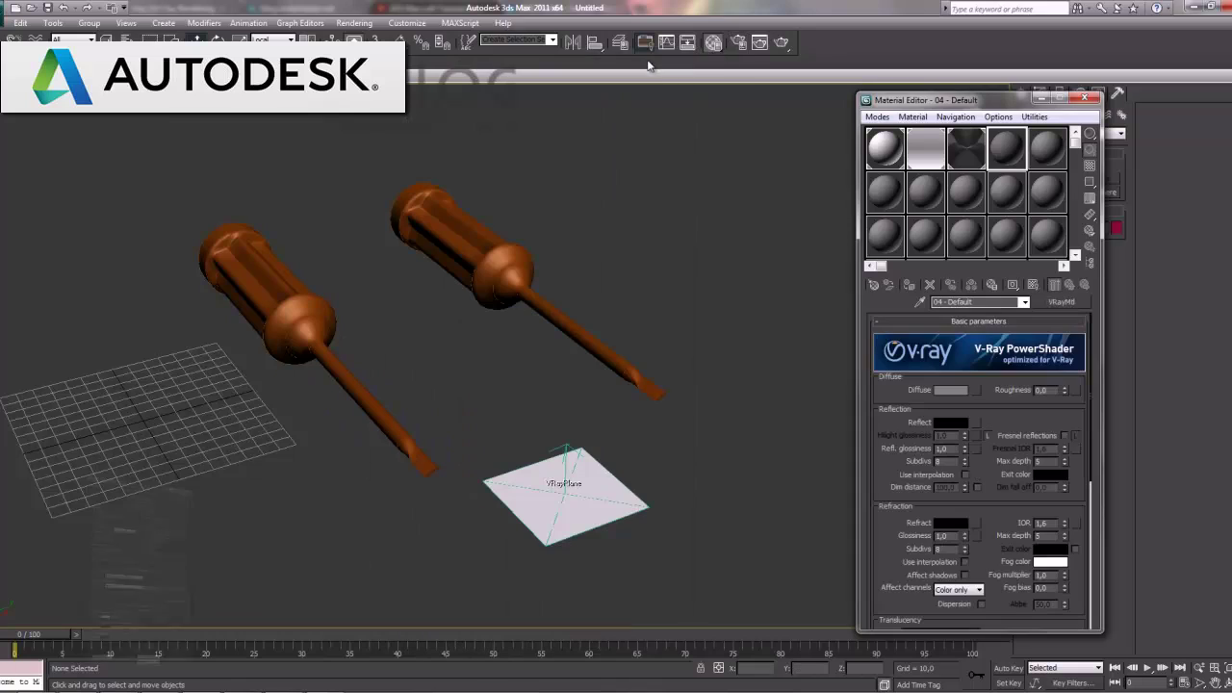
pyautogui.click(949, 390)
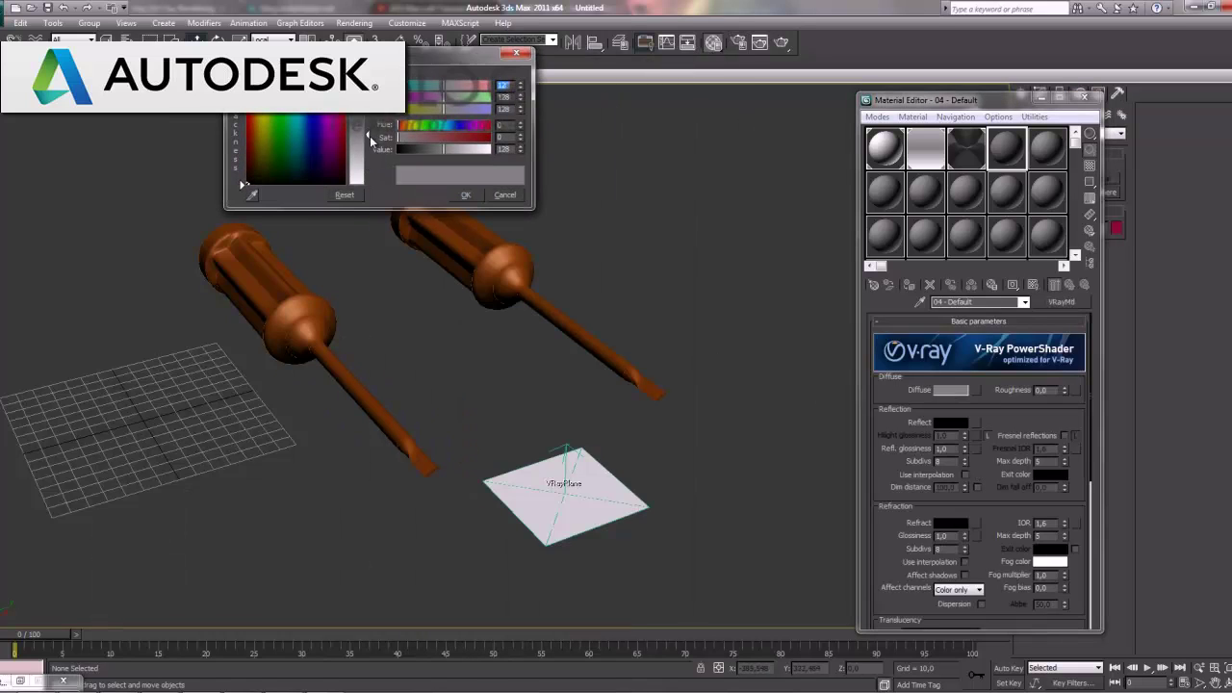
pyautogui.moveTo(444, 149); pyautogui.dragTo(491, 149)
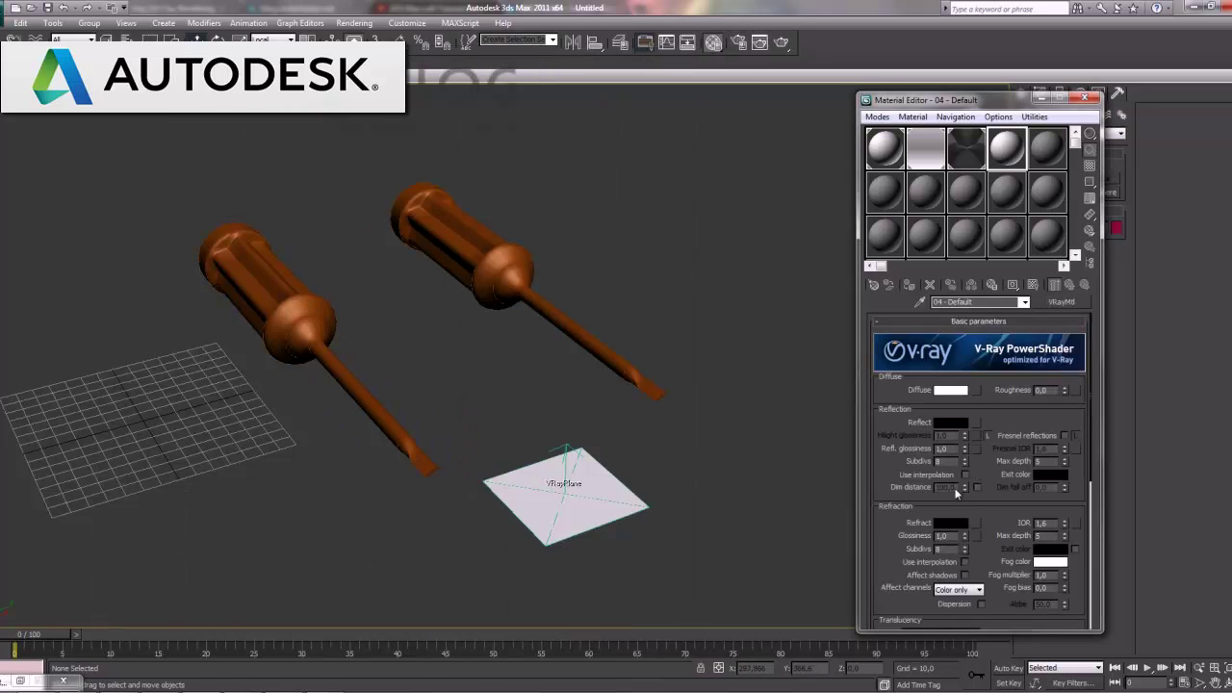
pyautogui.click(949, 422)
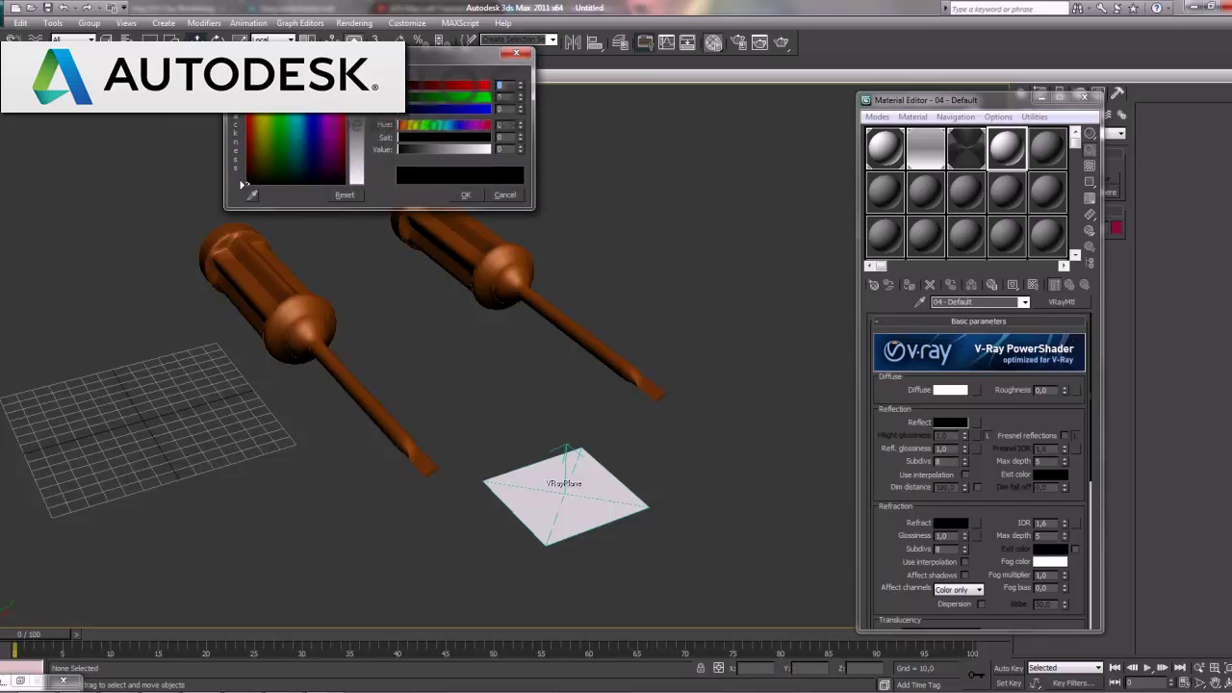
pyautogui.moveTo(398, 150); pyautogui.dragTo(490, 149)
pyautogui.press('Return')
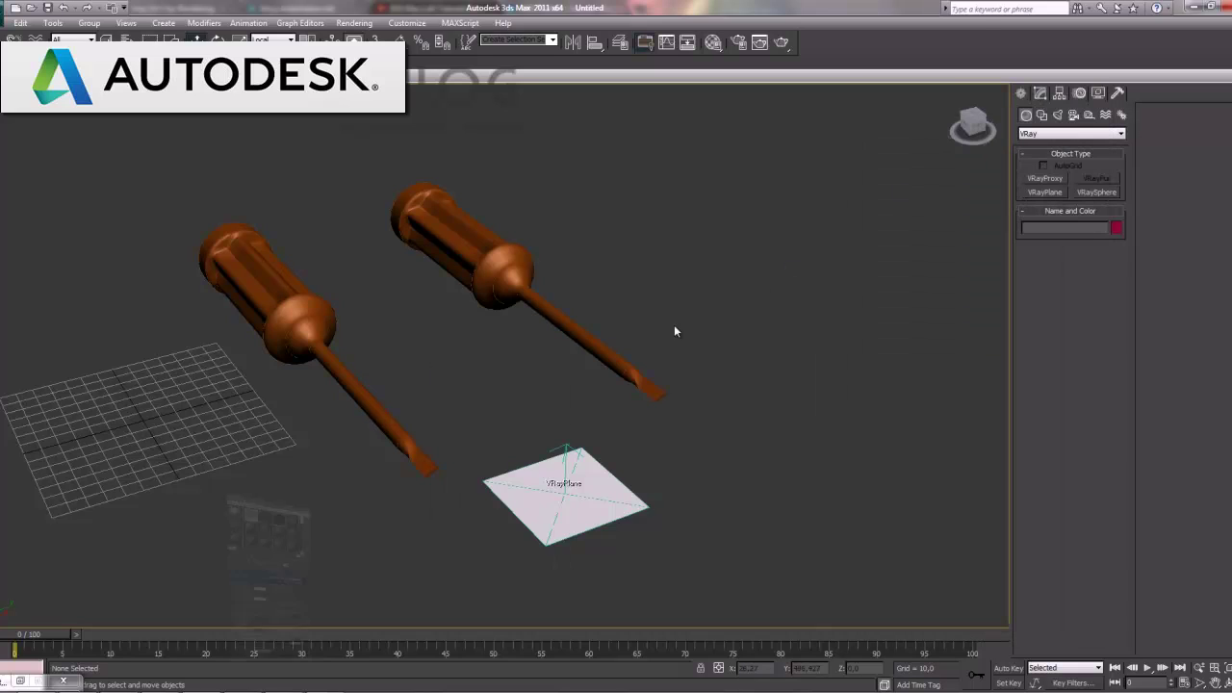
# Step: Convert the right screwdriver (Loft002) to an Editable Poly at polygon level
pyautogui.click(1085, 98)
pyautogui.click(492, 267)
pyautogui.rightClick(491, 268)
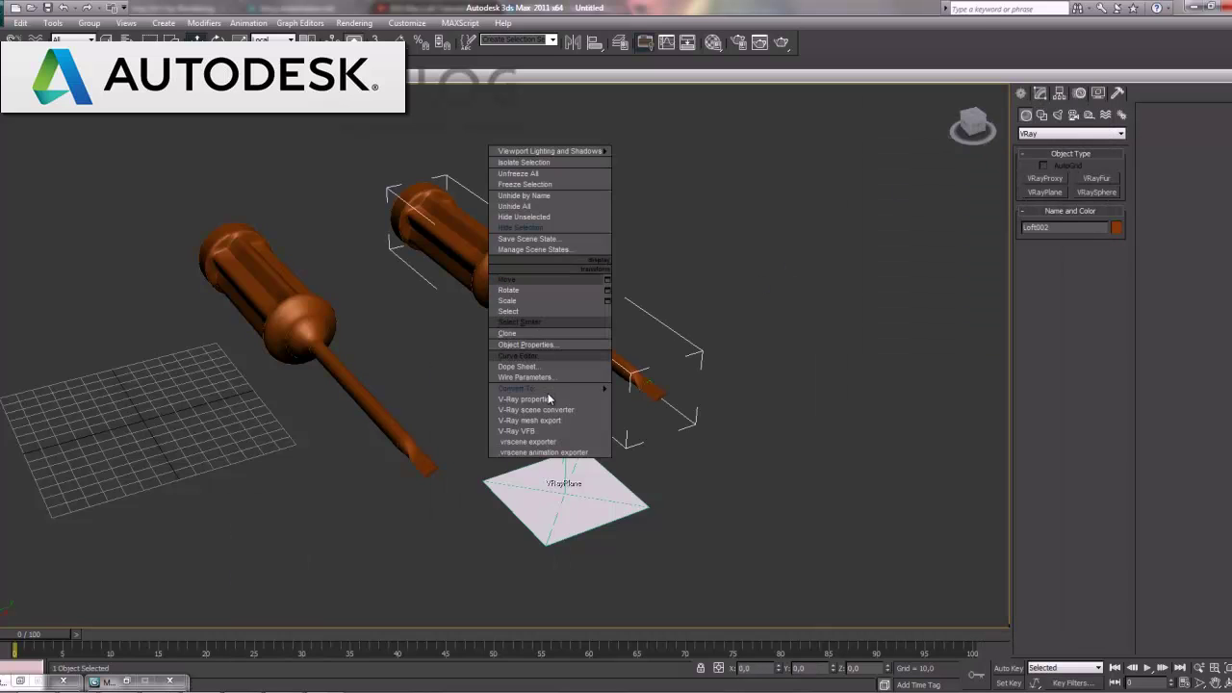
pyautogui.moveTo(549, 388)
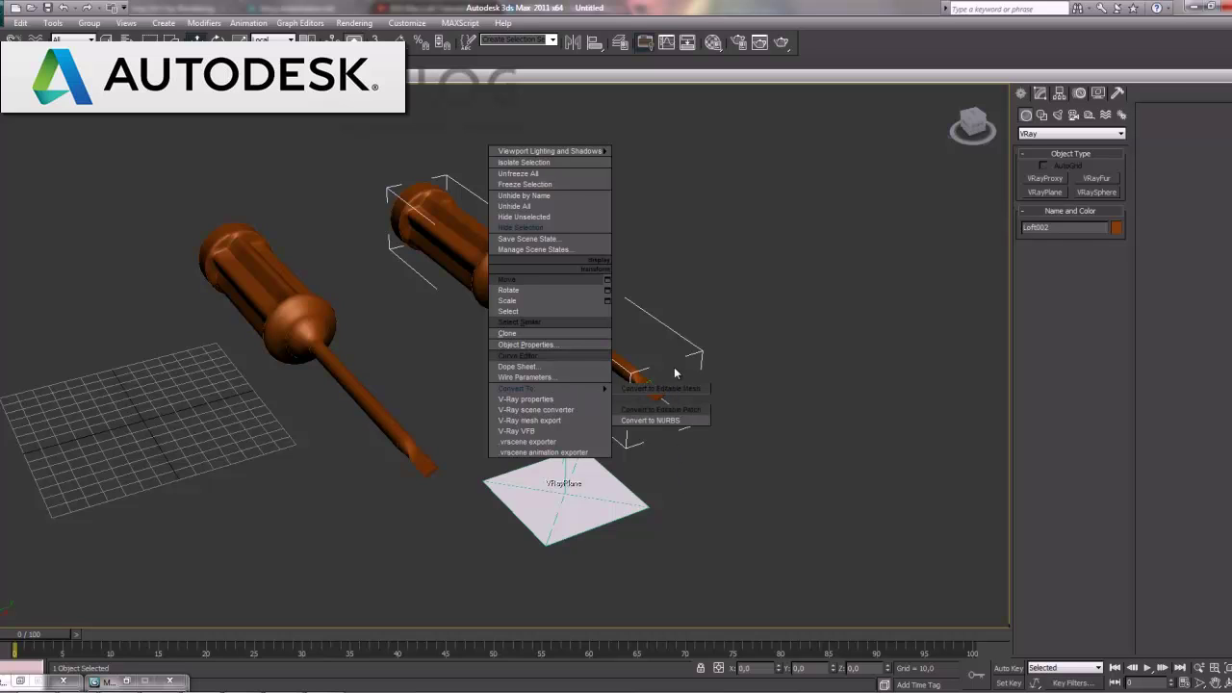
pyautogui.click(681, 398)
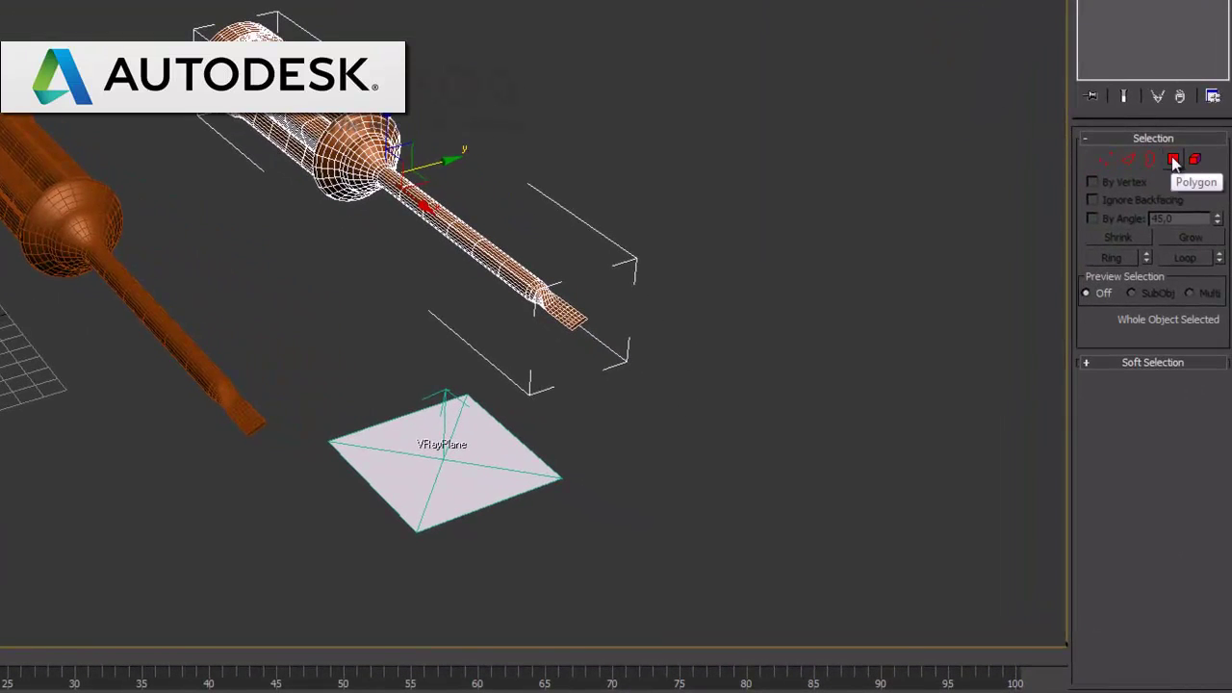
pyautogui.click(1170, 162)
# Step: Maximize the Top view and box-select the 721 polygons of the shaft and collar
pyautogui.click(684, 57)
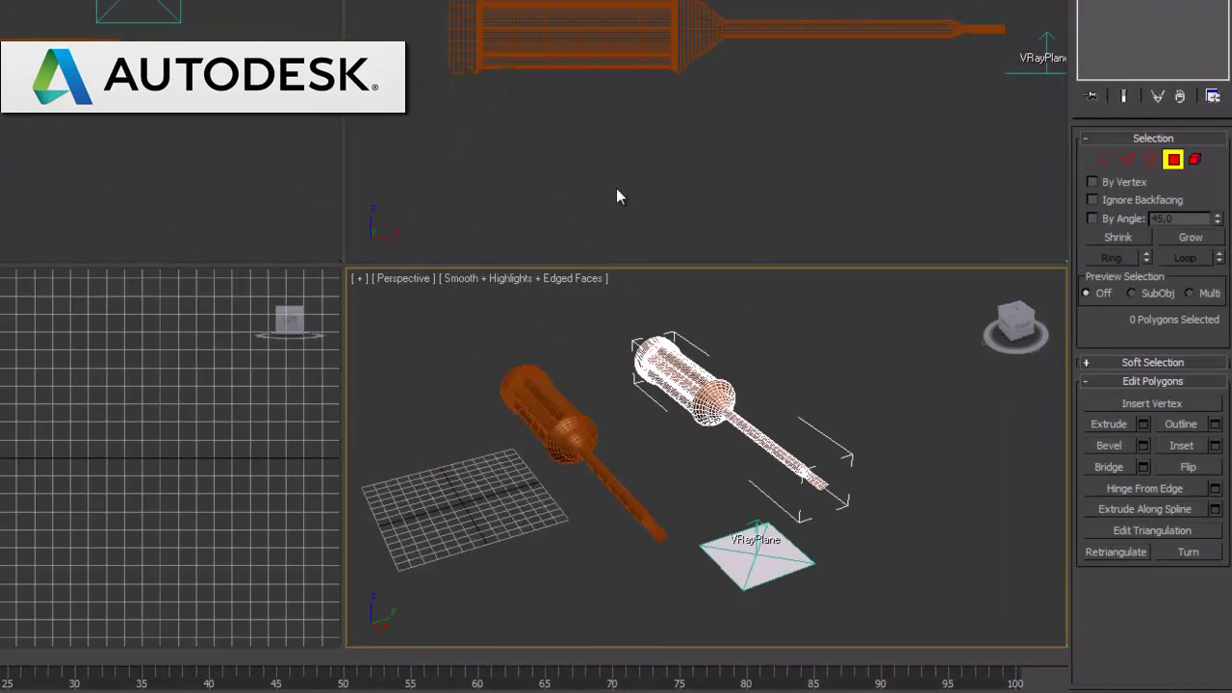
pyautogui.hotkey('alt', 'w')
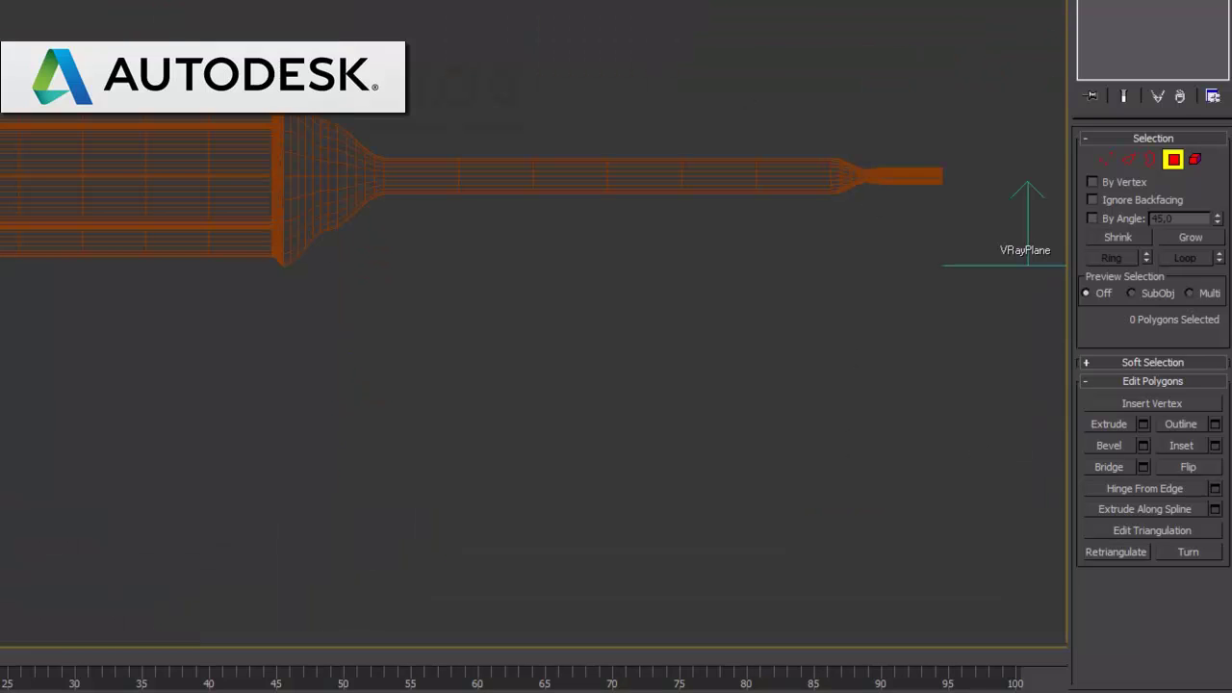
pyautogui.moveTo(732, 269)
pyautogui.mouseDown()
pyautogui.moveTo(565, 297)
pyautogui.moveTo(536, 344)
pyautogui.mouseUp()
pyautogui.moveTo(60, 105); pyautogui.dragTo(747, 421)
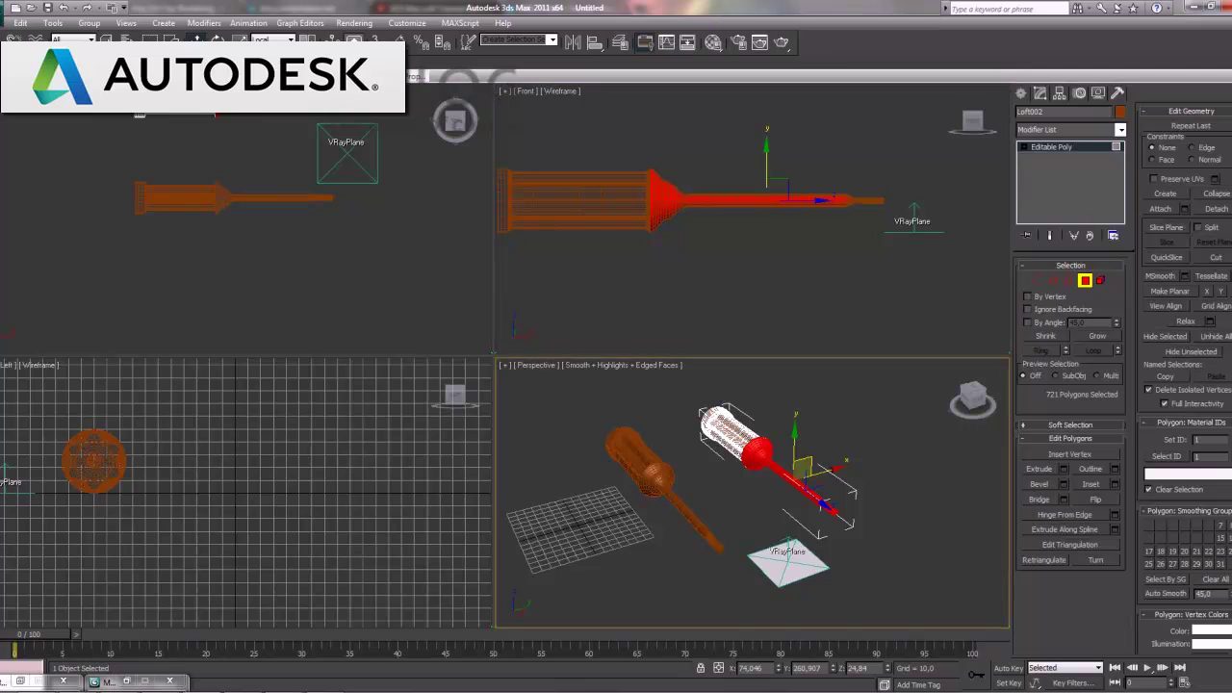
# Step: Assign the white 04 - Default VRayMtl to the selected shaft polygons
pyautogui.hotkey('alt', 'w')
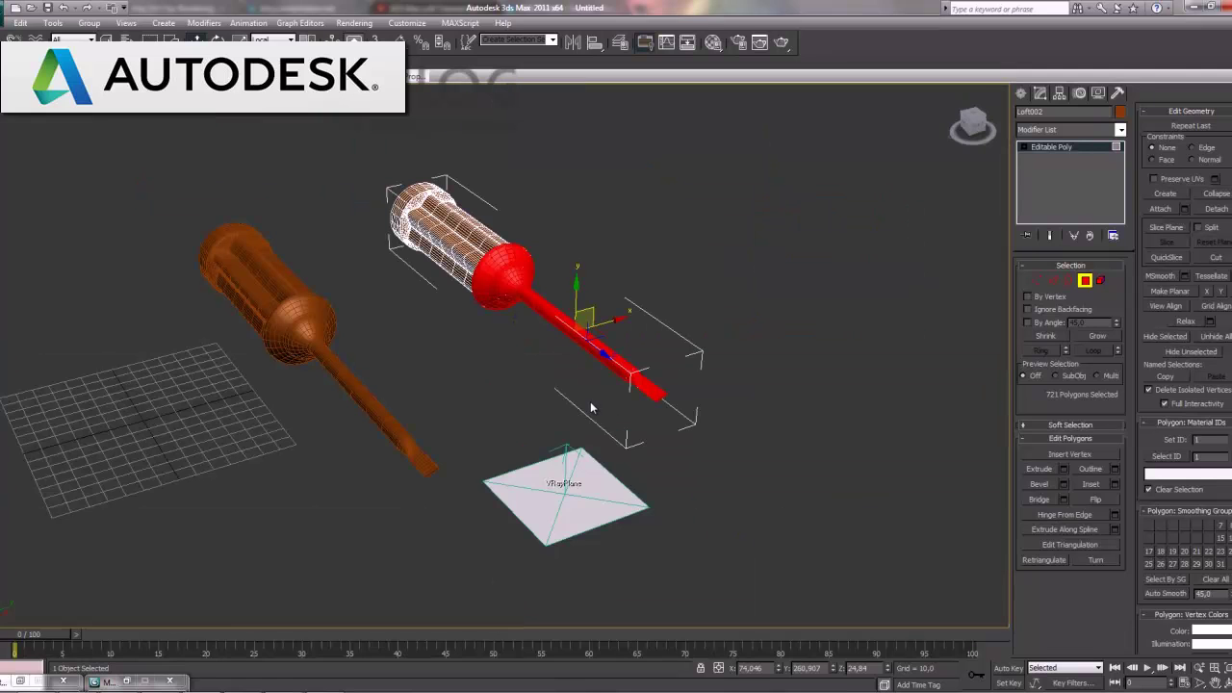
pyautogui.press('m')
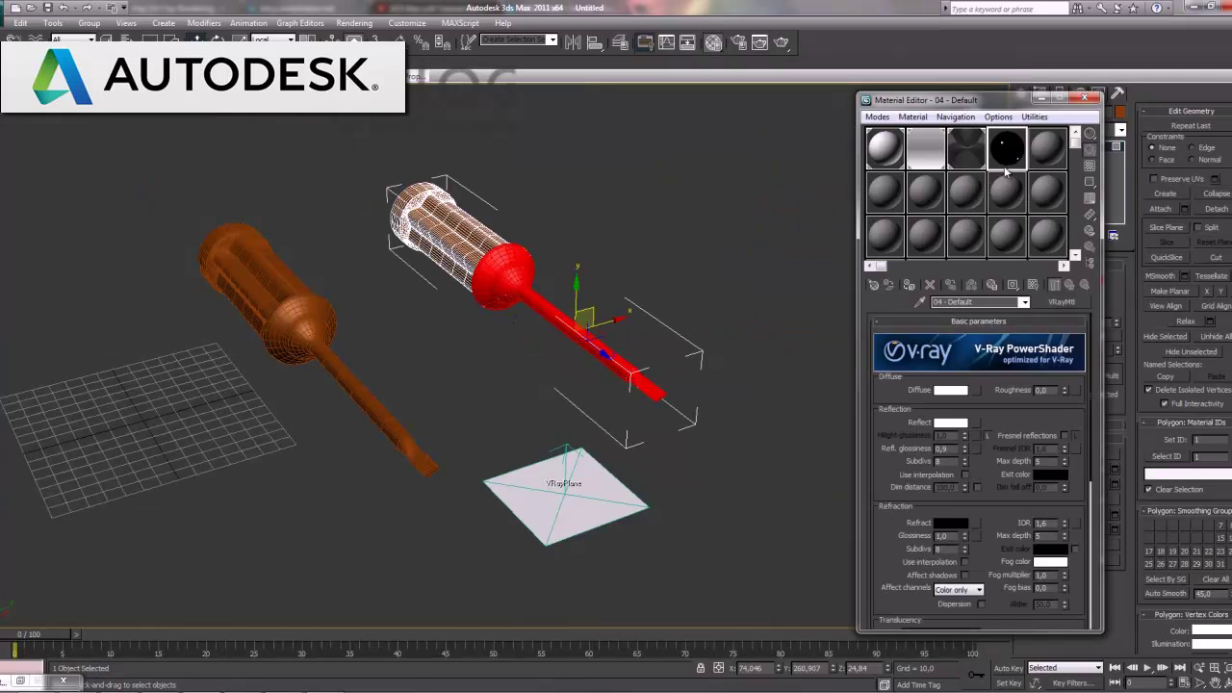
pyautogui.click(909, 287)
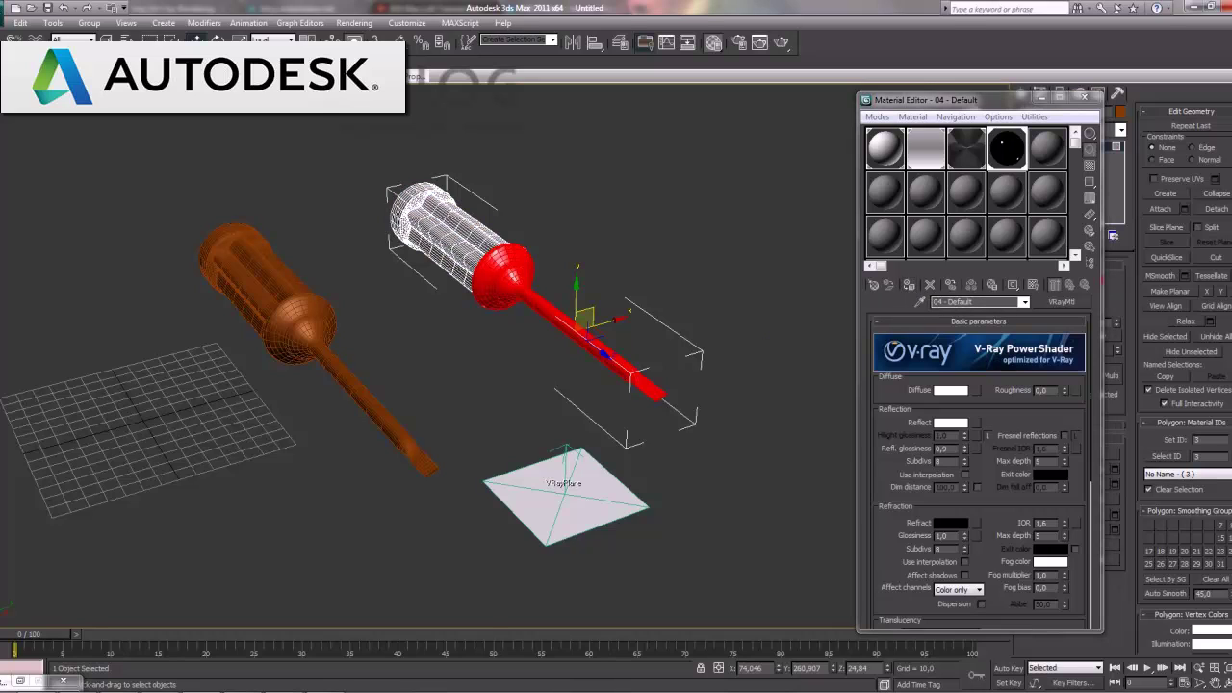
# Step: Select the handle's end-cap polygons in the Top view and assign them the same material
pyautogui.hotkey('alt', 'w')
pyautogui.moveTo(166, 246); pyautogui.dragTo(201, 278, button='middle')
pyautogui.scroll(5, 203, 213)
pyautogui.moveTo(203, 214)
pyautogui.mouseDown(button='middle')
pyautogui.moveTo(245, 272)
pyautogui.moveTo(248, 254)
pyautogui.mouseUp(button='middle')
pyautogui.scroll(2, 245, 272)
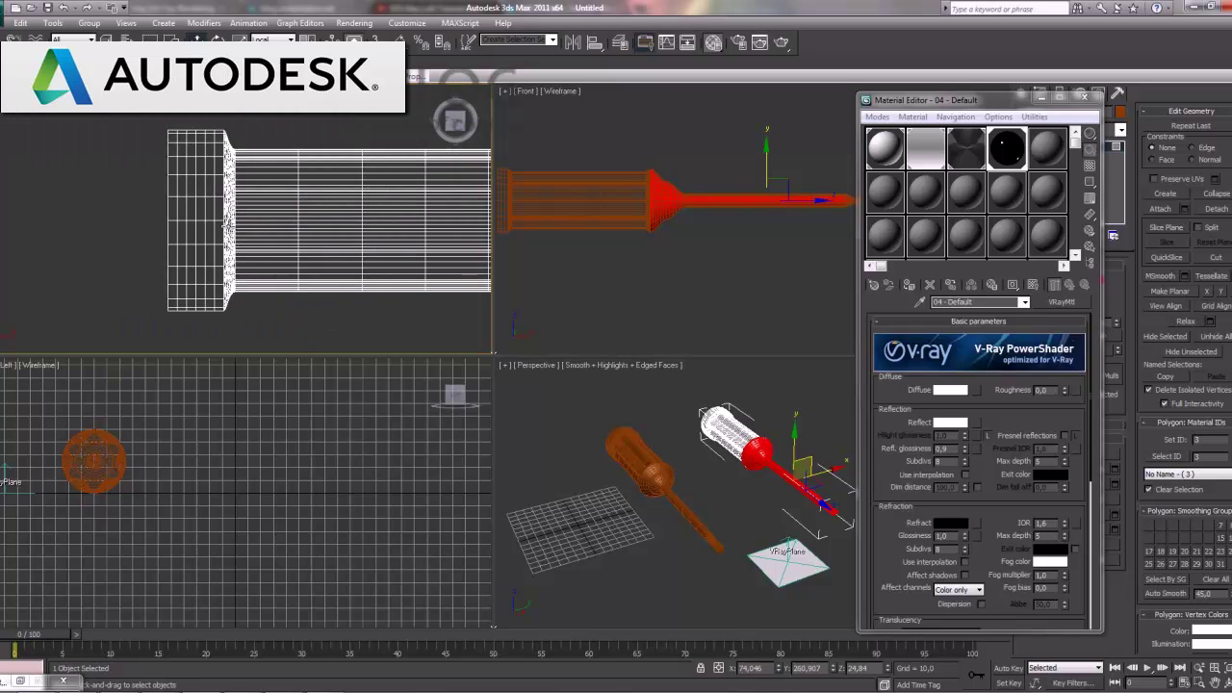
pyautogui.moveTo(136, 117); pyautogui.dragTo(222, 326)
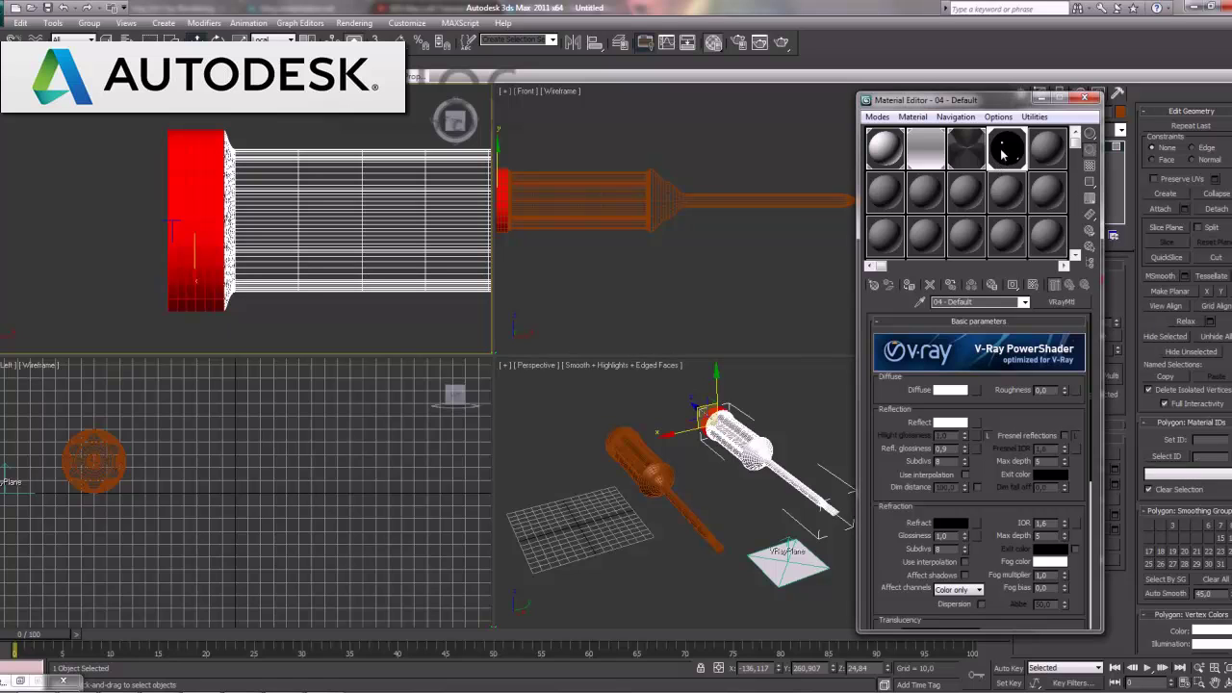
pyautogui.click(908, 285)
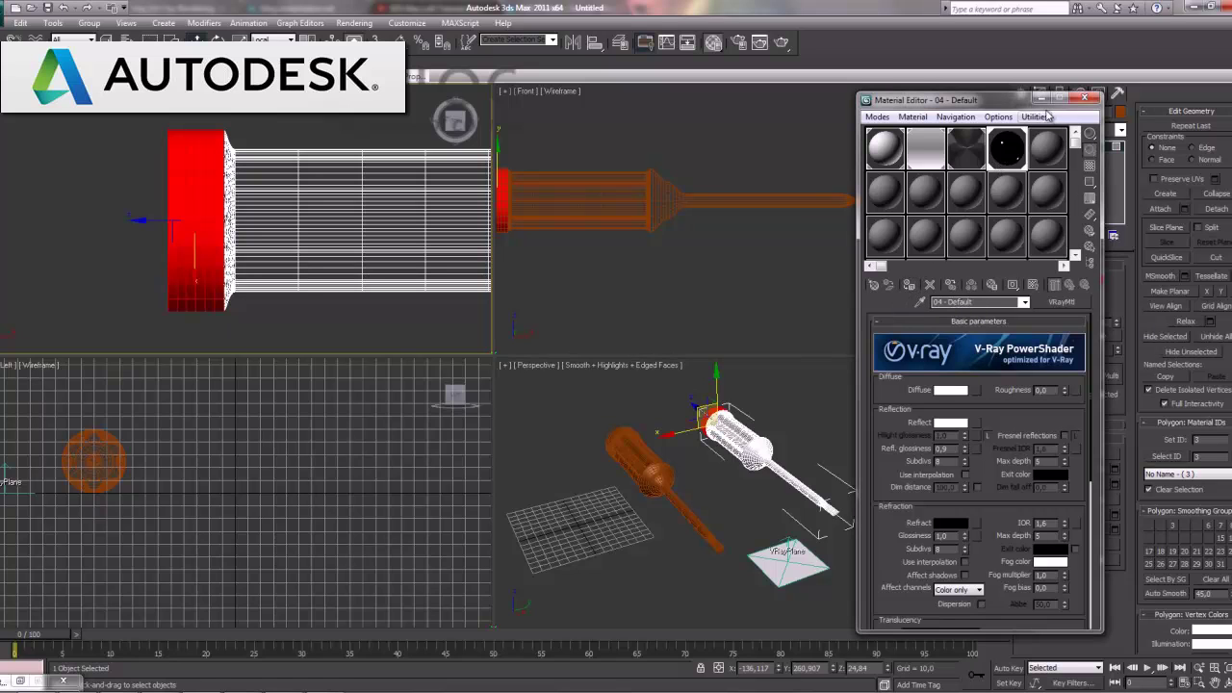
pyautogui.click(1085, 99)
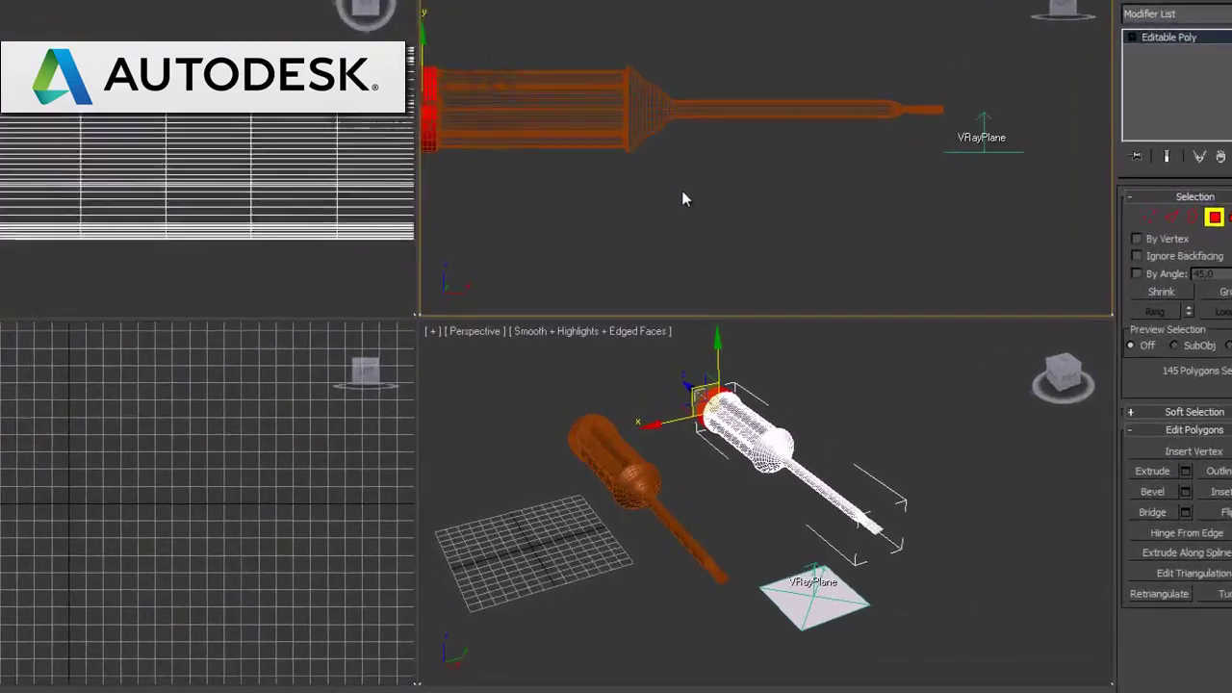
# Step: Select the 2234 grip polygons in the Front view, then view the screwdriver horizontally in Perspective
pyautogui.scroll(2, 731, 188)
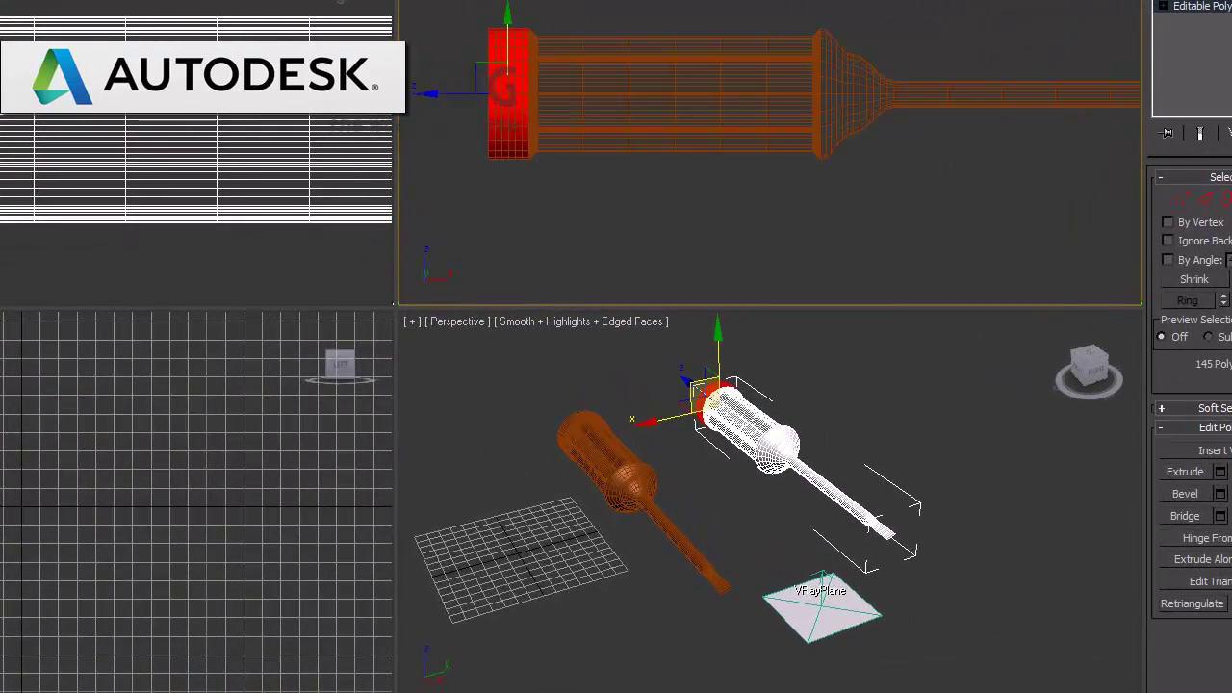
pyautogui.hotkey('alt', 'w')
pyautogui.moveTo(379, 352); pyautogui.dragTo(583, 308, button='middle')
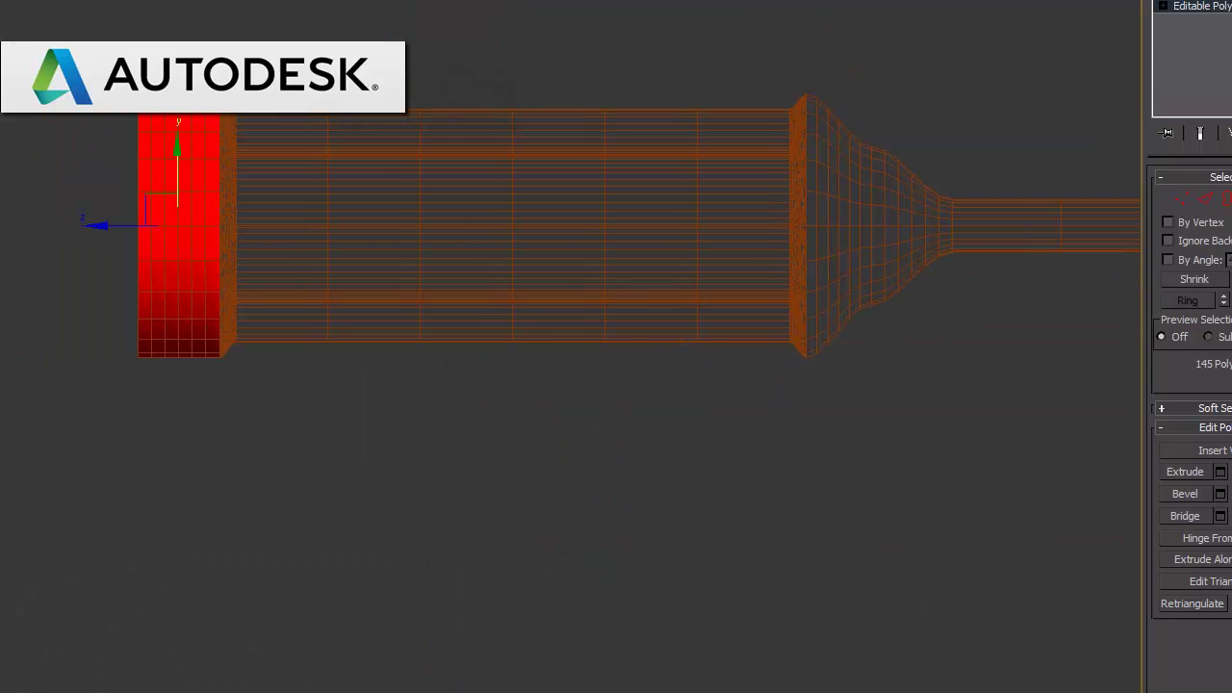
pyautogui.moveTo(777, 473); pyautogui.dragTo(804, 463)
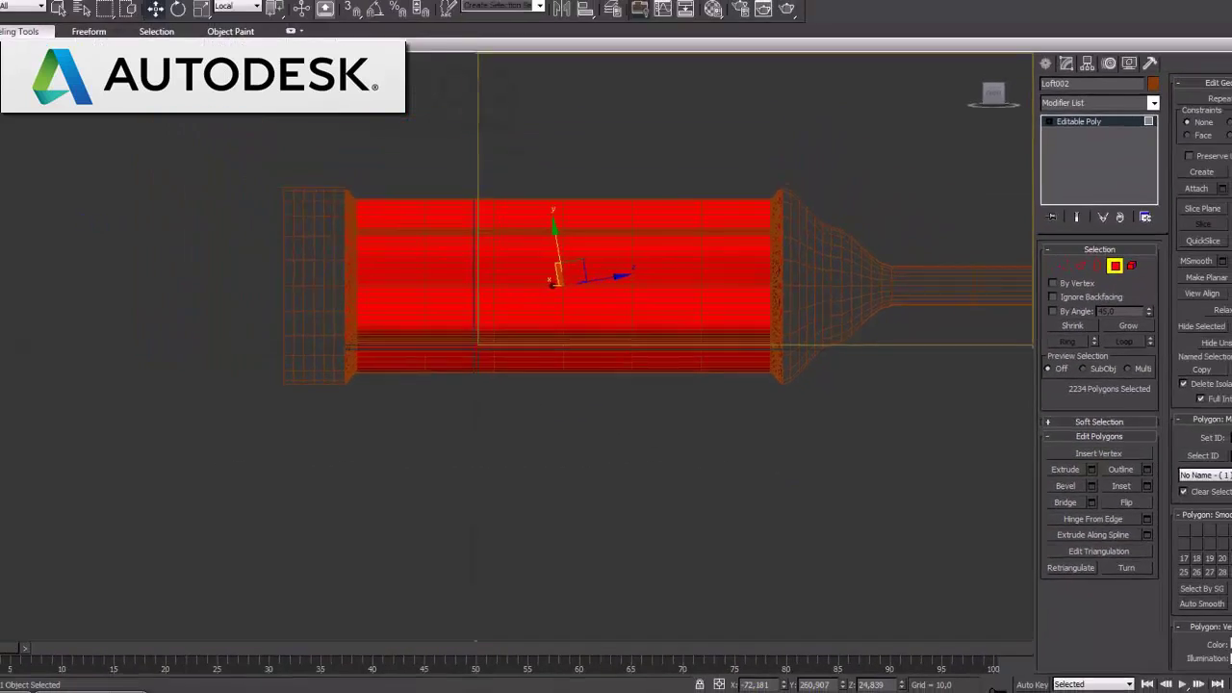
pyautogui.hotkey('alt', 'w')
pyautogui.rightClick(814, 459)
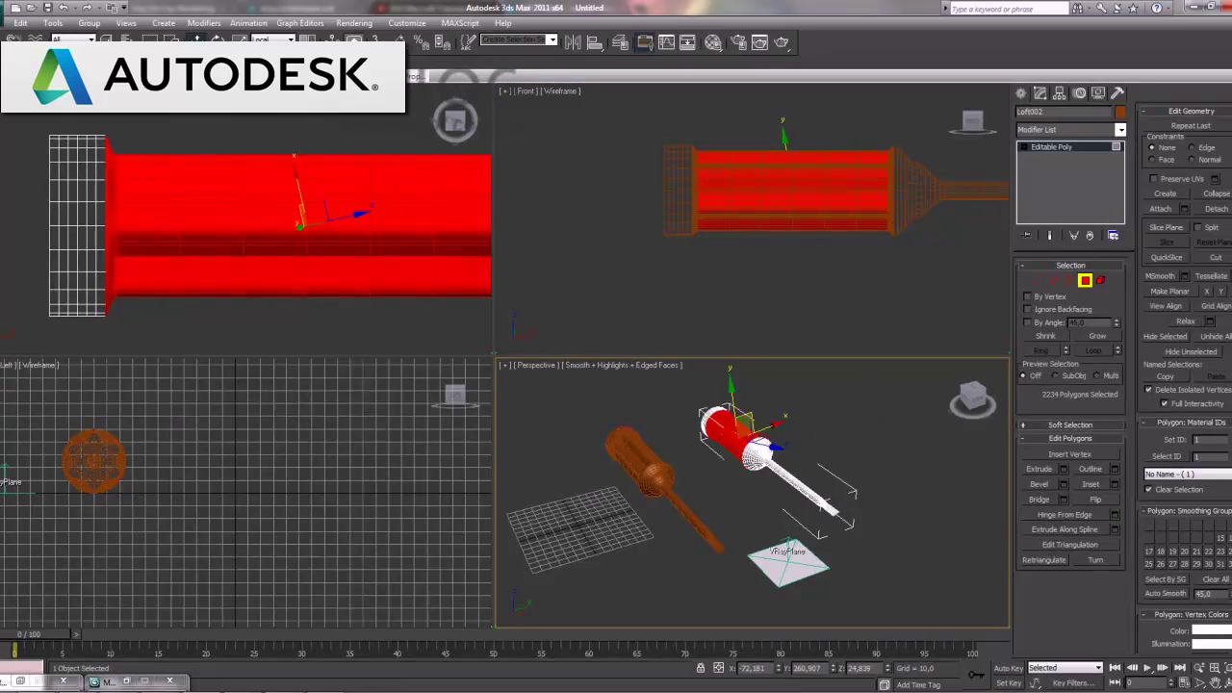
pyautogui.hotkey('alt', 'w')
pyautogui.scroll(1, 414, 252)
pyautogui.scroll(1, 433, 279)
pyautogui.scroll(1, 451, 306)
pyautogui.scroll(1, 458, 321)
pyautogui.keyDown('alt'); pyautogui.moveTo(451, 372); pyautogui.dragTo(701, 260, button='middle'); pyautogui.keyUp('alt')
# Step: In the material editor, convert material slot 05 - Default to a VRayMtl
pyautogui.press('m')
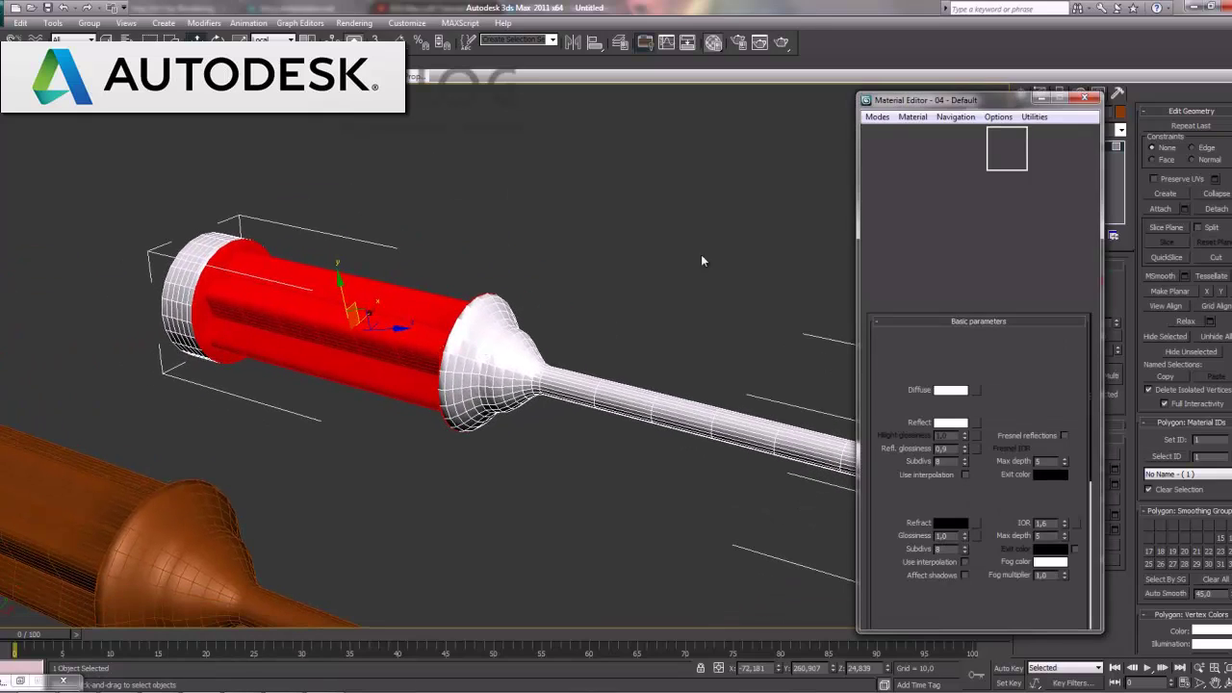
pyautogui.click(1058, 147)
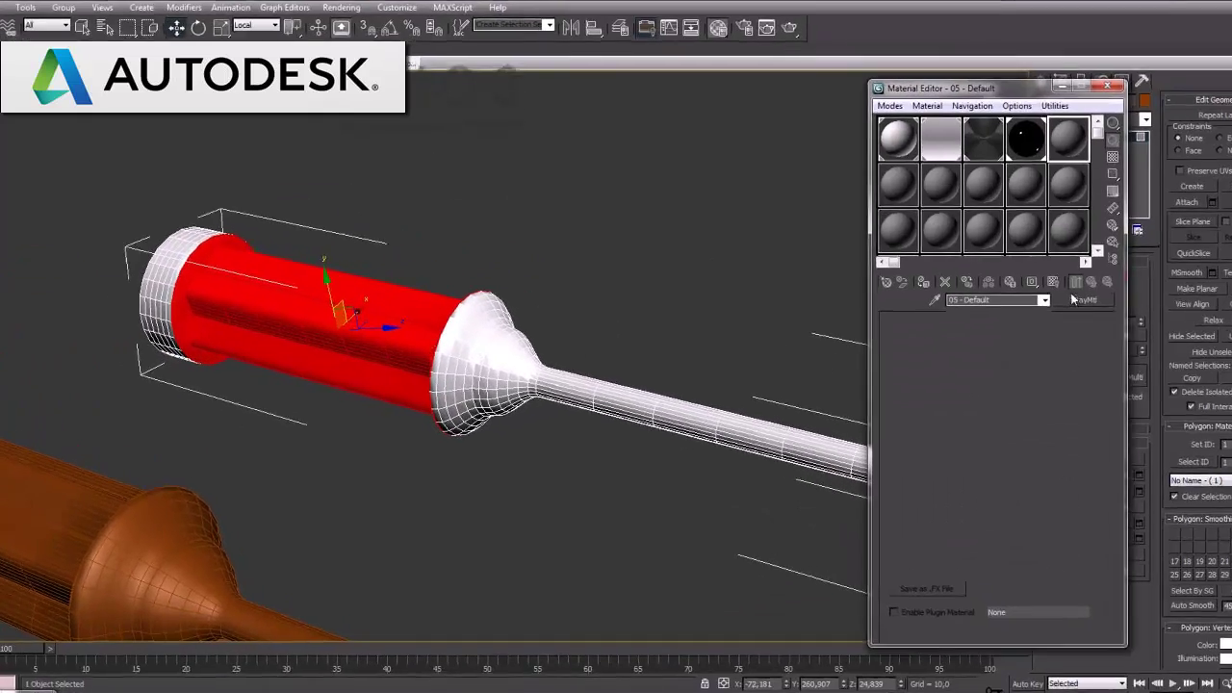
pyautogui.click(1062, 302)
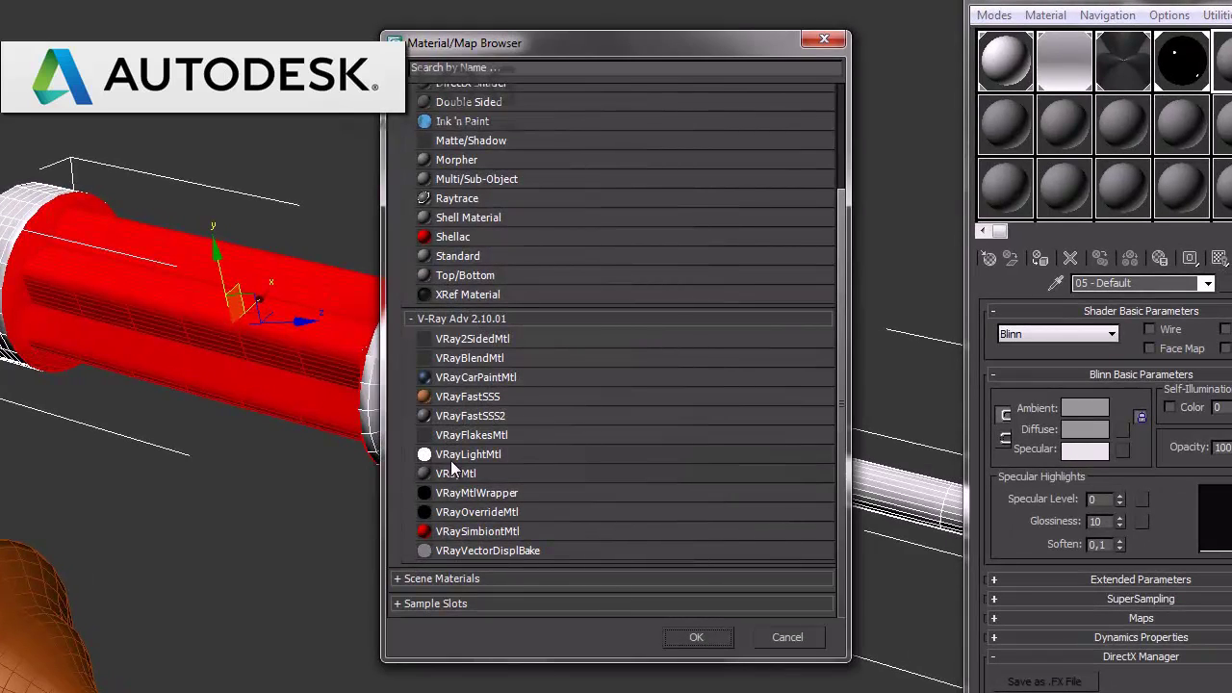
pyautogui.doubleClick(453, 471)
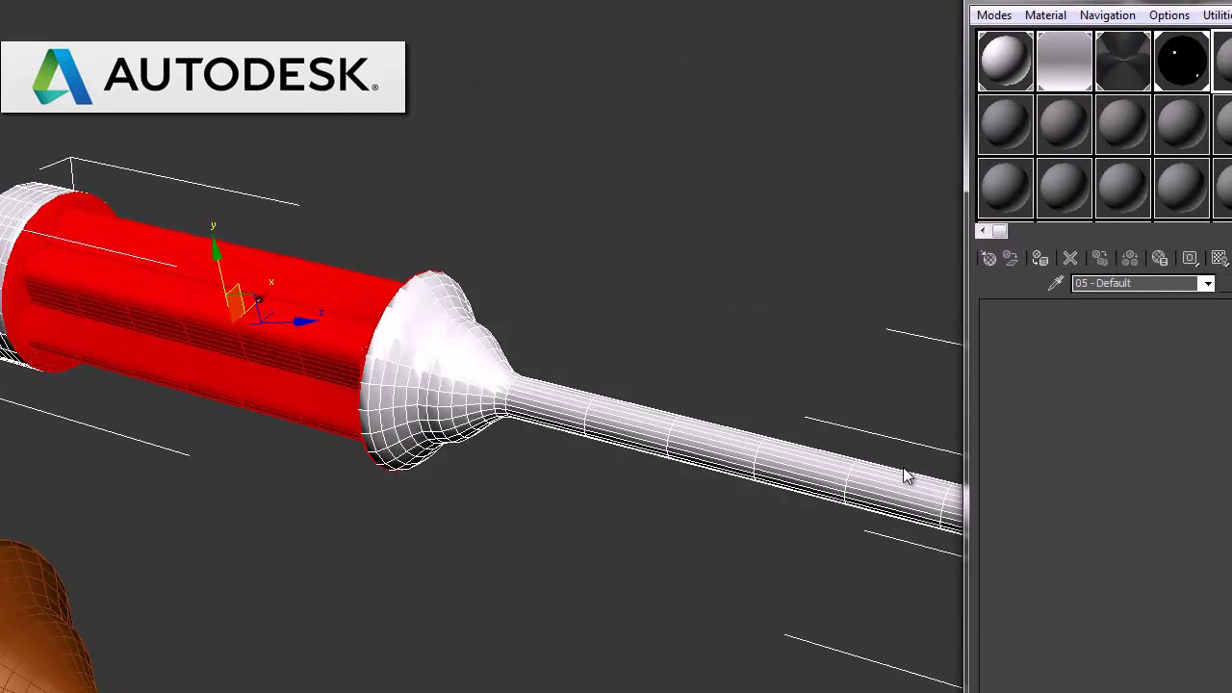
# Step: Give the diffuse colour a Bitmap map using BranchC.jpg from the Wood textures folder
pyautogui.click(1136, 410)
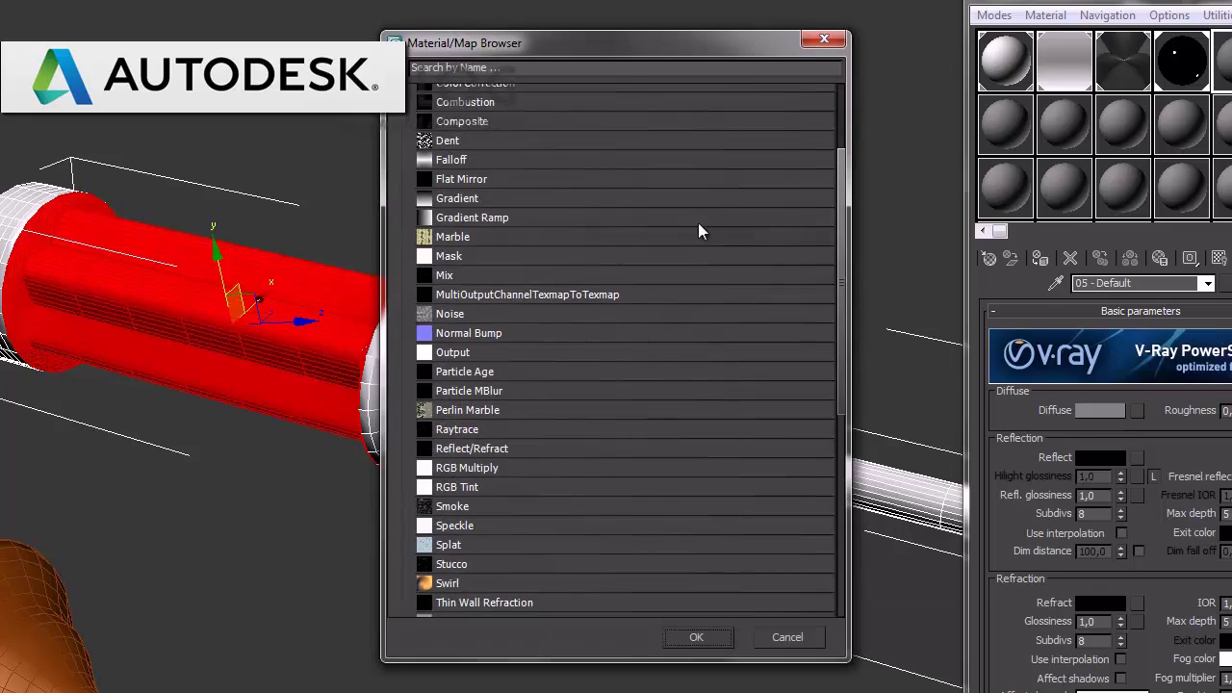
pyautogui.scroll(5, 641, 298)
pyautogui.scroll(2, 577, 260)
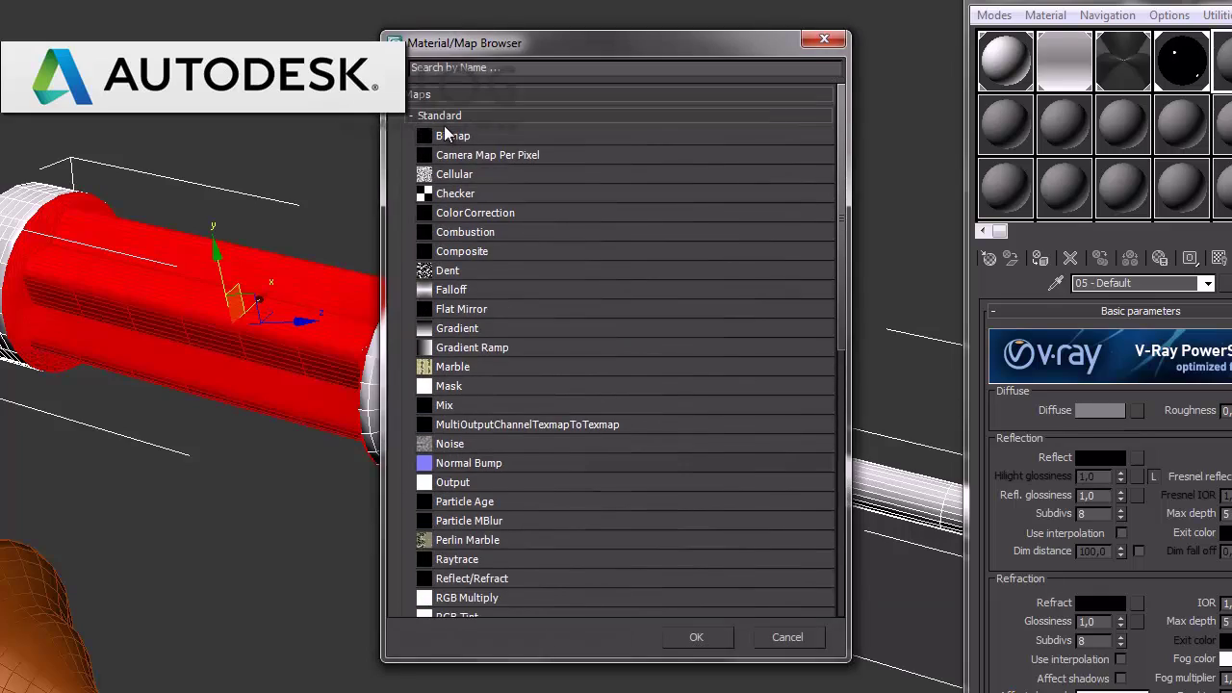
pyautogui.doubleClick(452, 135)
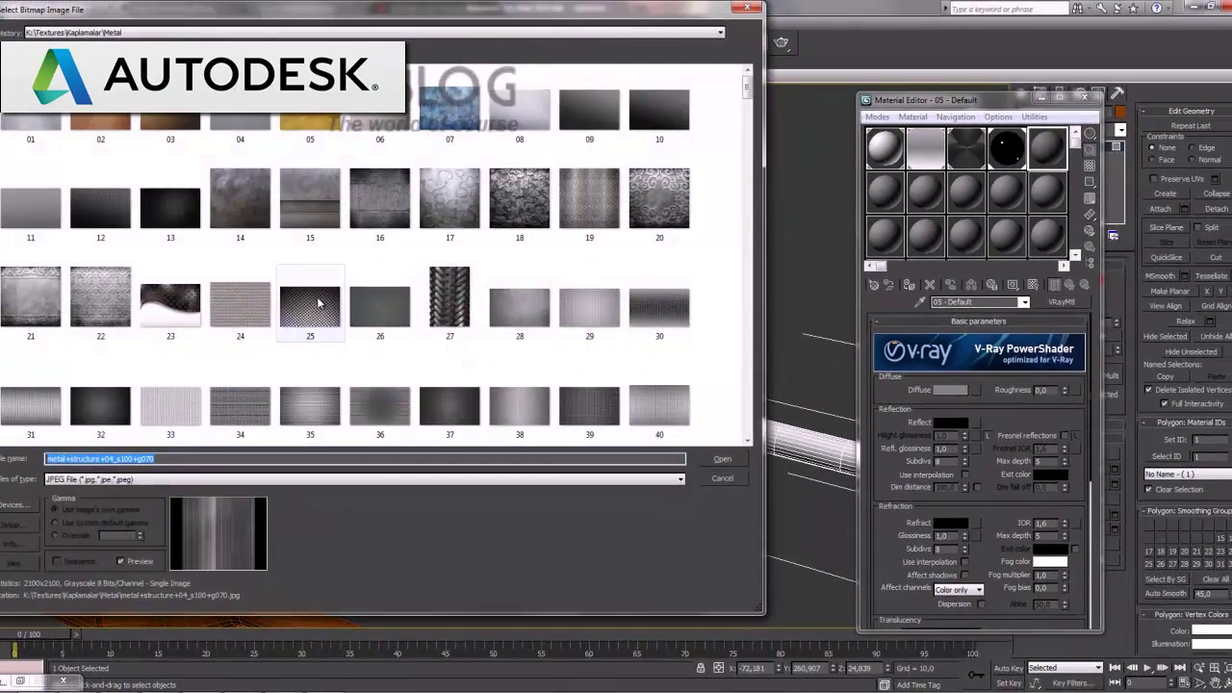
pyautogui.press('BackSpace')
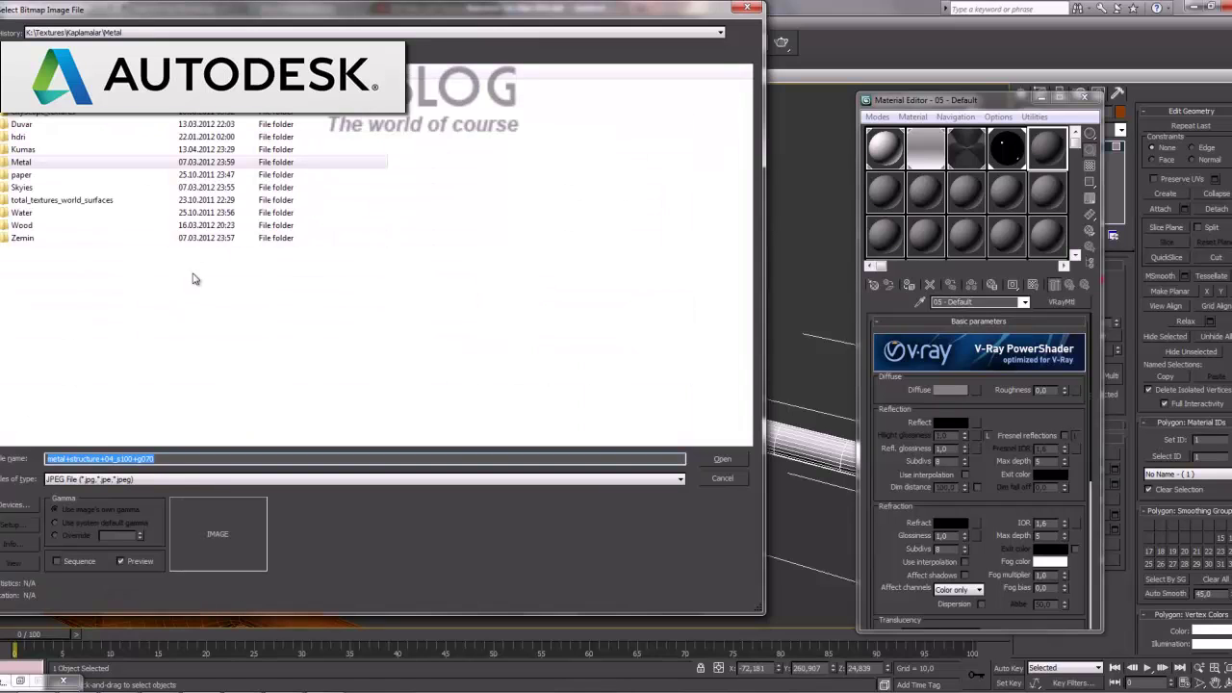
pyautogui.doubleClick(30, 237)
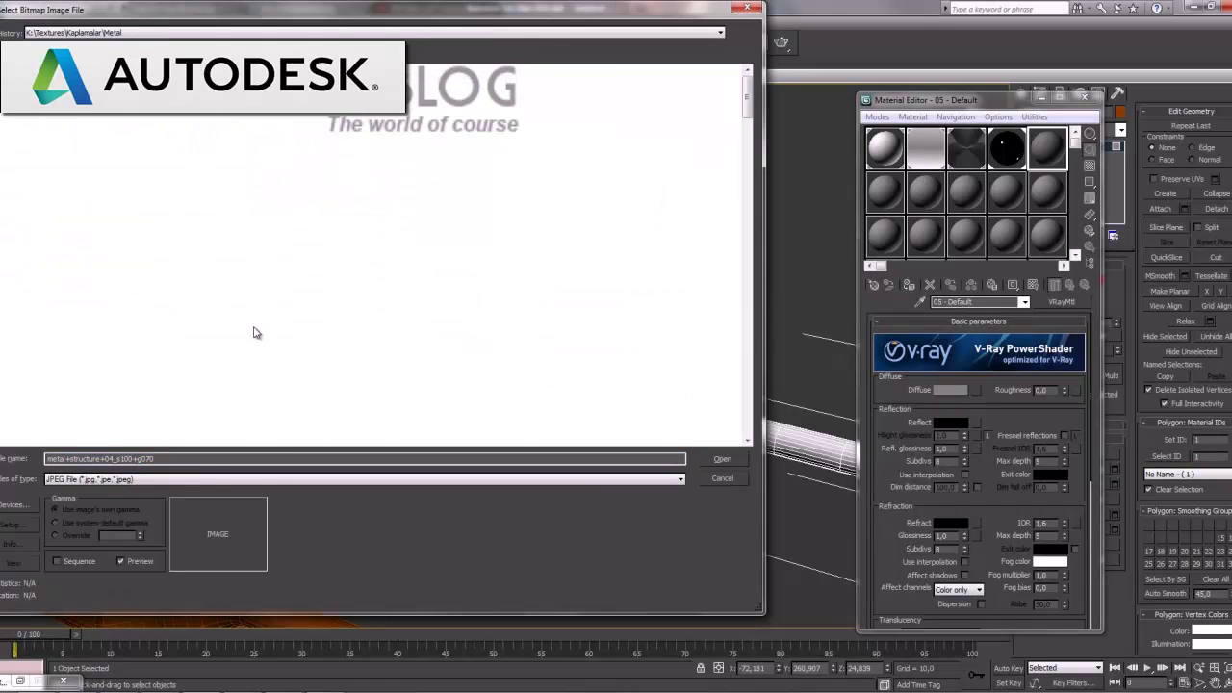
pyautogui.click(298, 304)
pyautogui.scroll(-5, 311, 301)
pyautogui.scroll(-3, 311, 304)
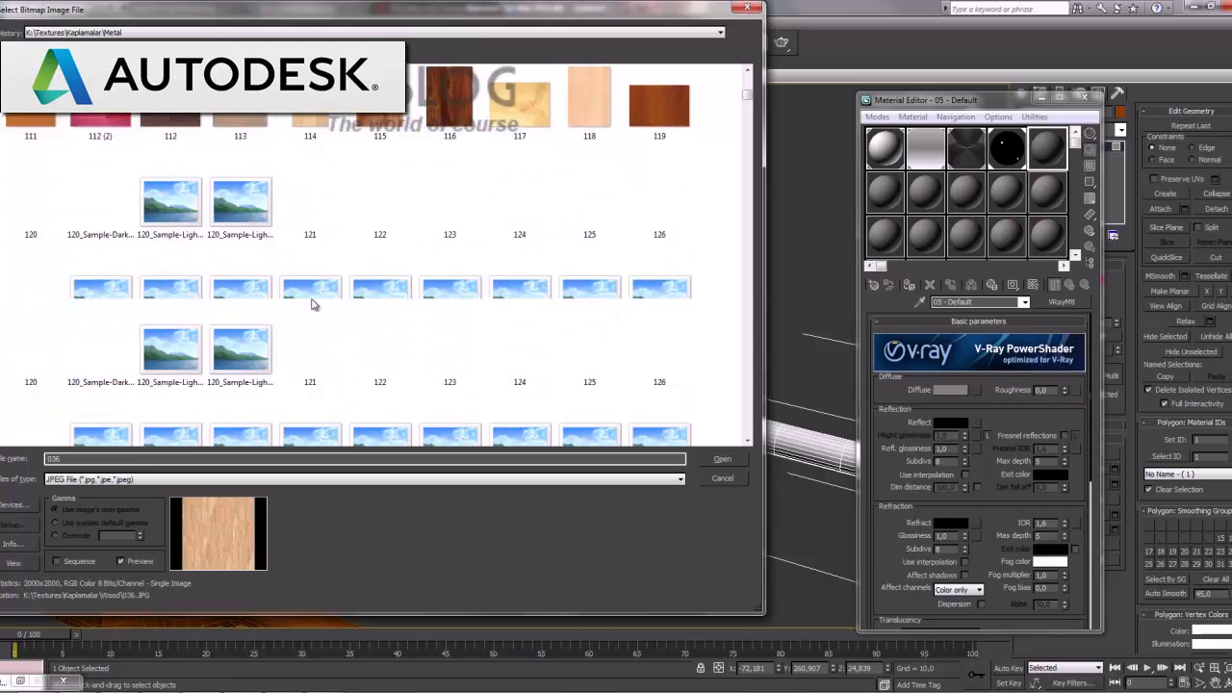
pyautogui.scroll(-3, 310, 304)
pyautogui.scroll(-3, 311, 304)
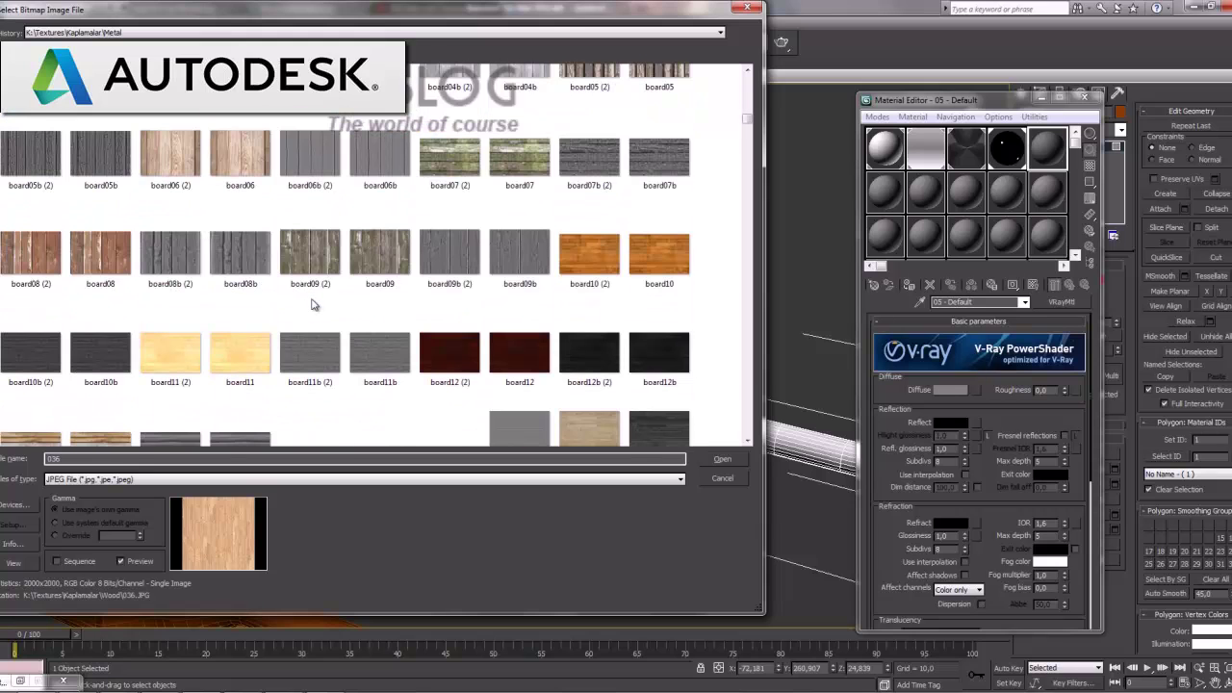
pyautogui.scroll(-3, 311, 304)
pyautogui.scroll(-3, 311, 304)
pyautogui.scroll(-2, 311, 305)
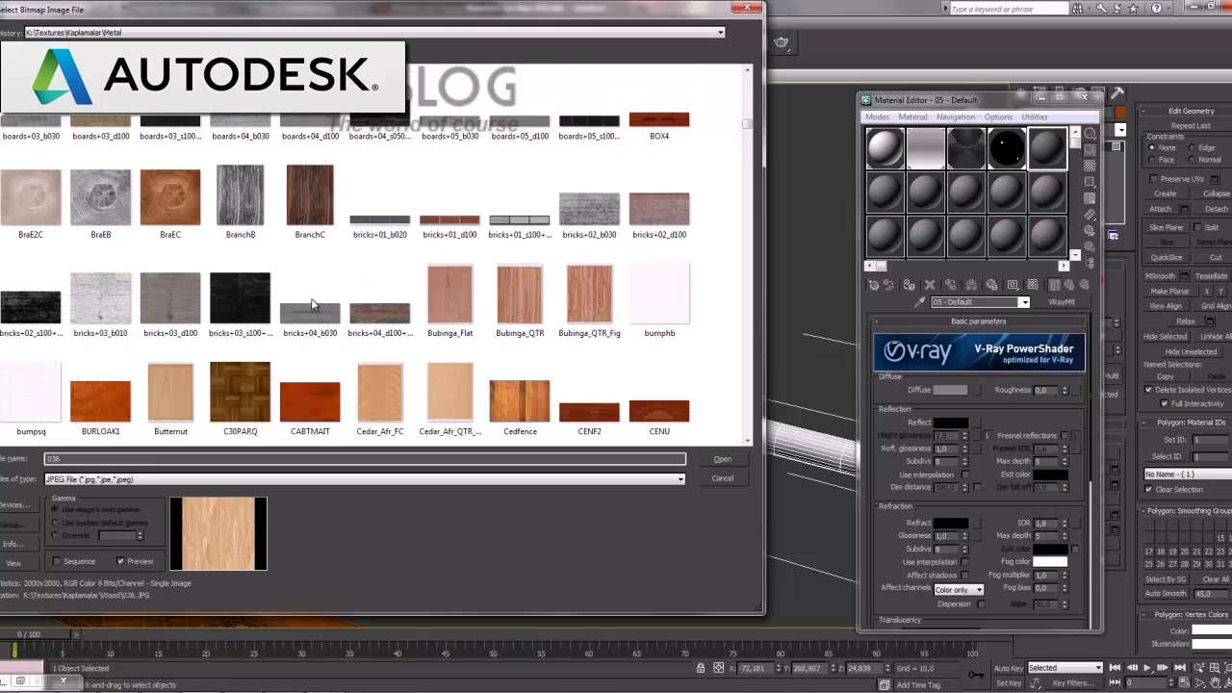
pyautogui.doubleClick(310, 204)
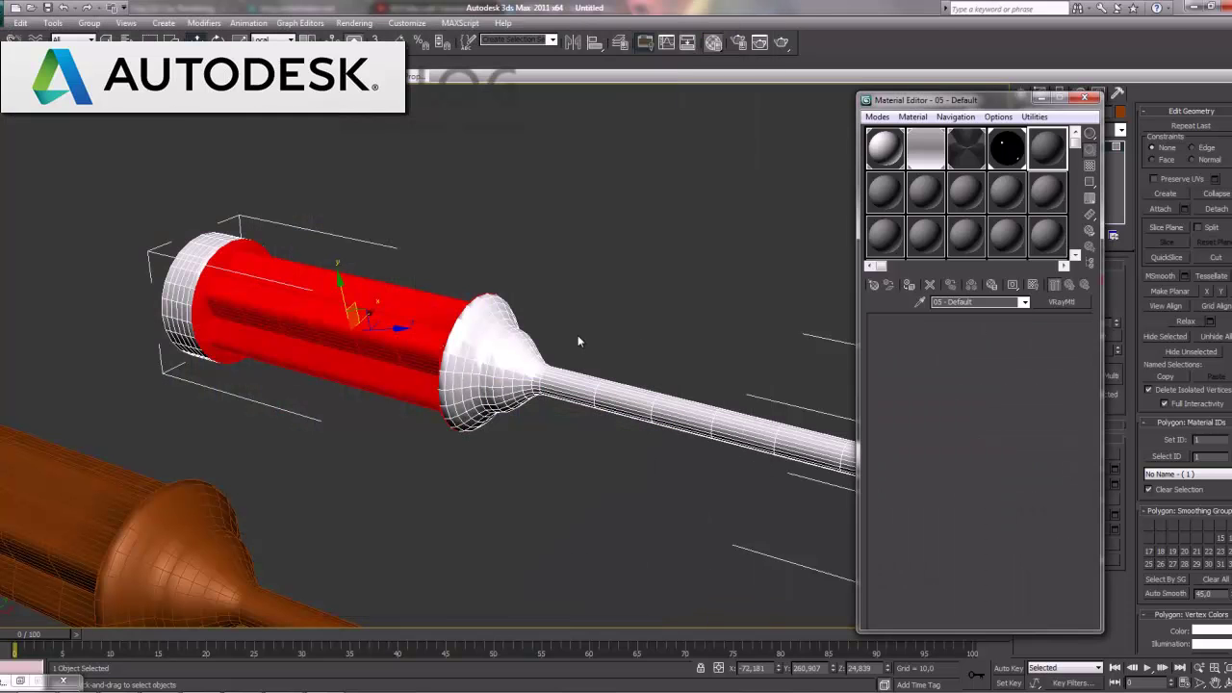
# Step: Add a Bitmap bump map using the BranchB.jpg wood texture in the Maps rollout
pyautogui.click(1068, 283)
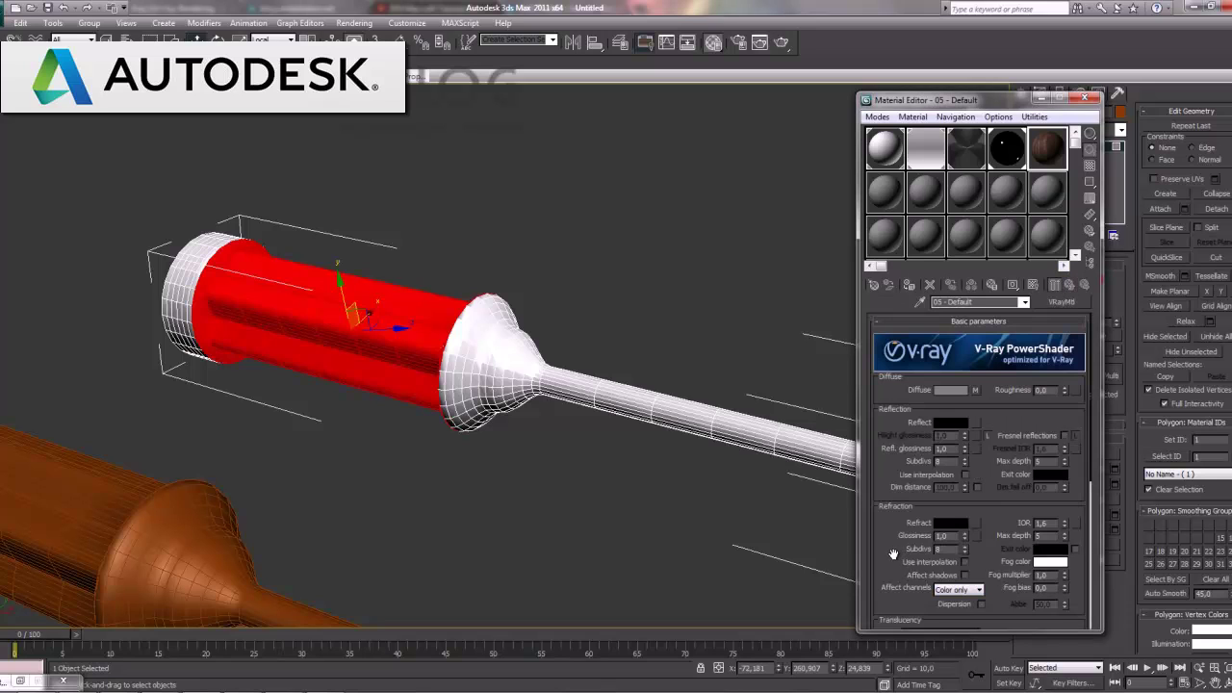
pyautogui.scroll(-5, 893, 555)
pyautogui.click(999, 554)
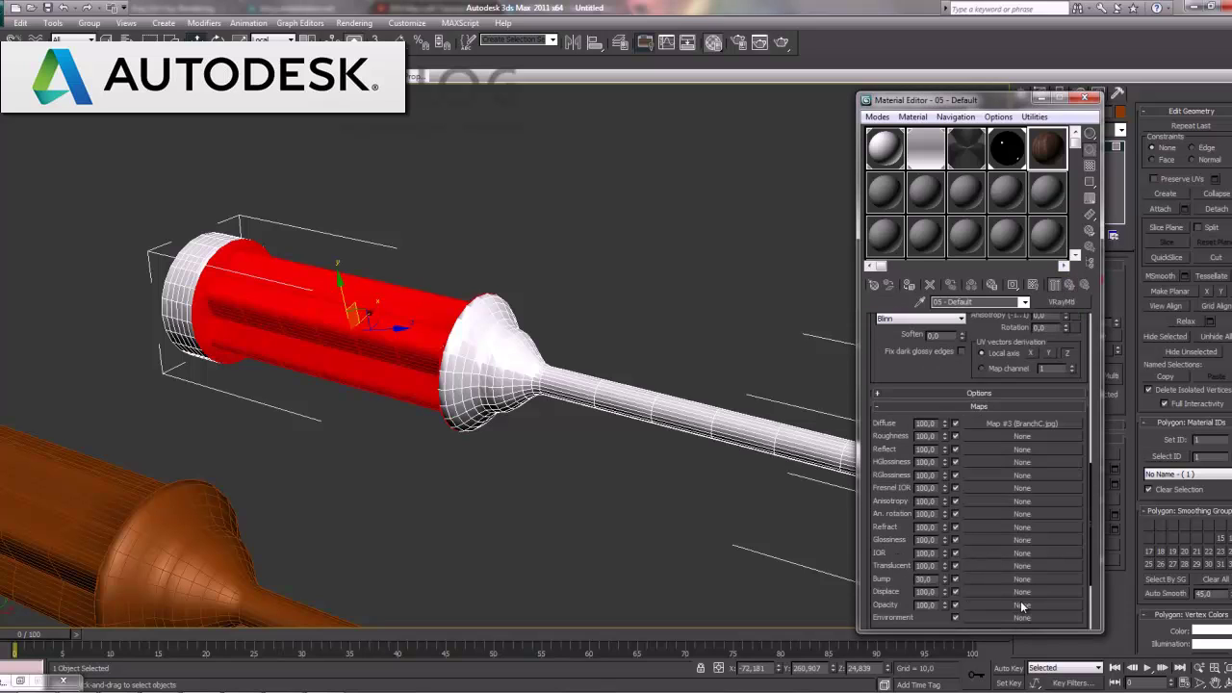
pyautogui.click(1012, 582)
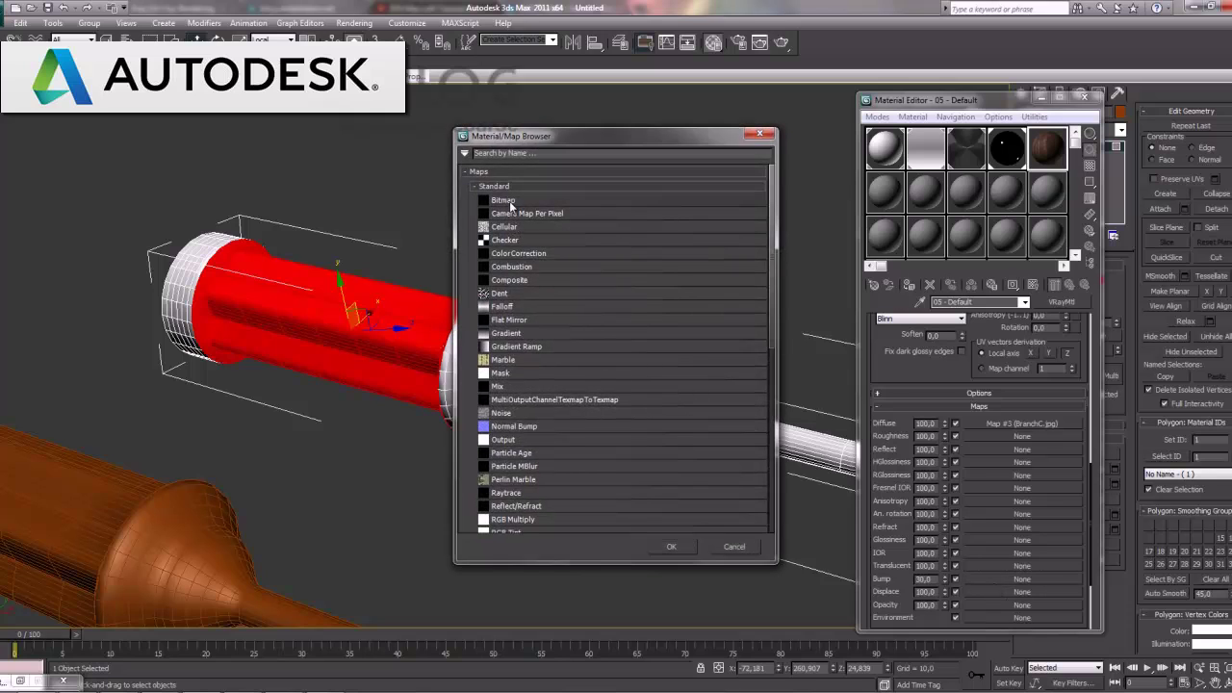
pyautogui.doubleClick(513, 201)
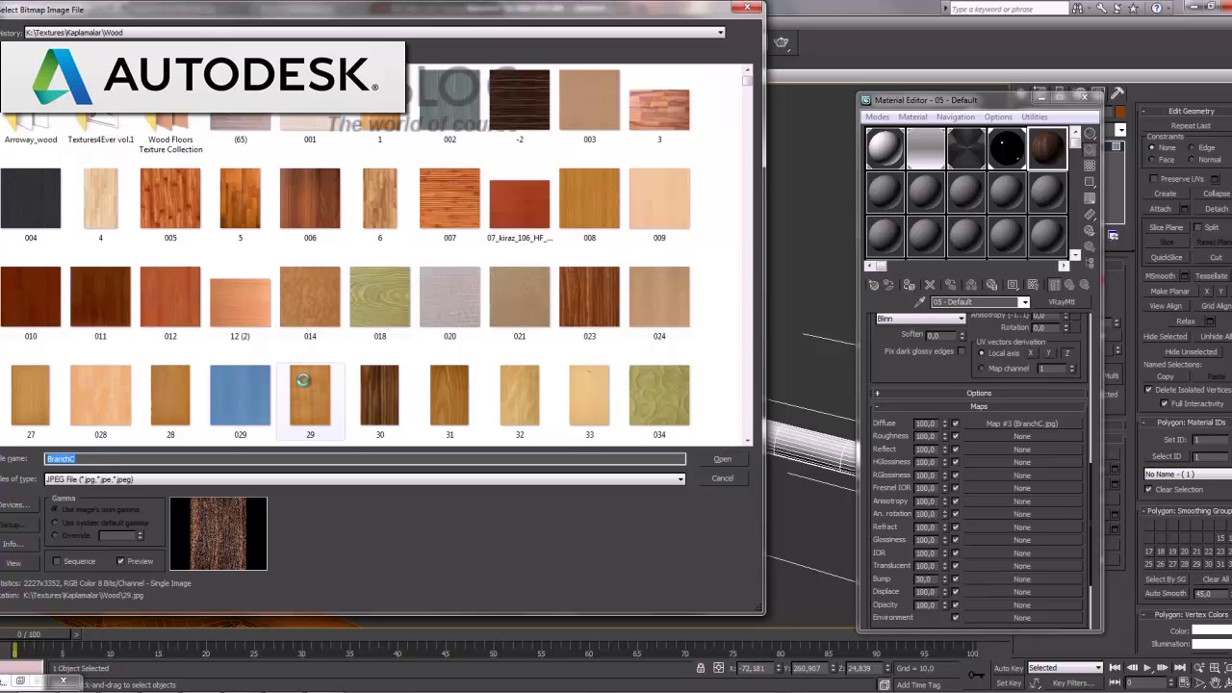
pyautogui.press('b')
pyautogui.doubleClick(315, 377)
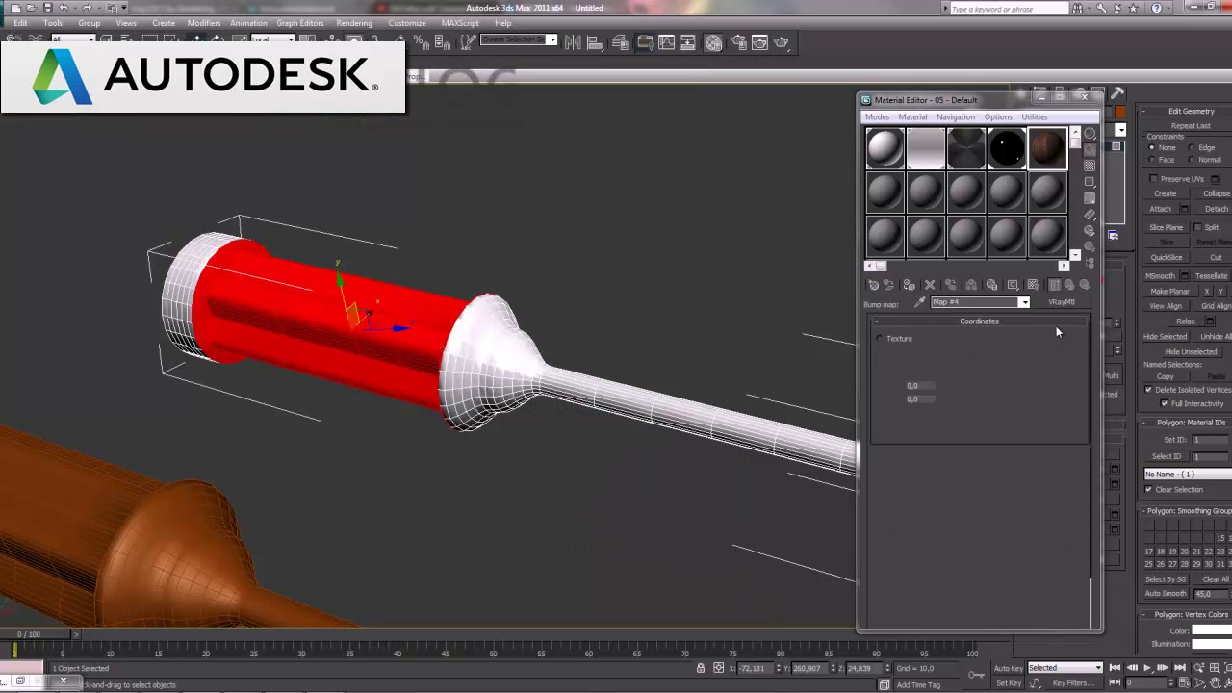
# Step: Set bump strength to 120, assign the material to the grip faces and show it in the viewport
pyautogui.click(1069, 285)
pyautogui.doubleClick(924, 579)
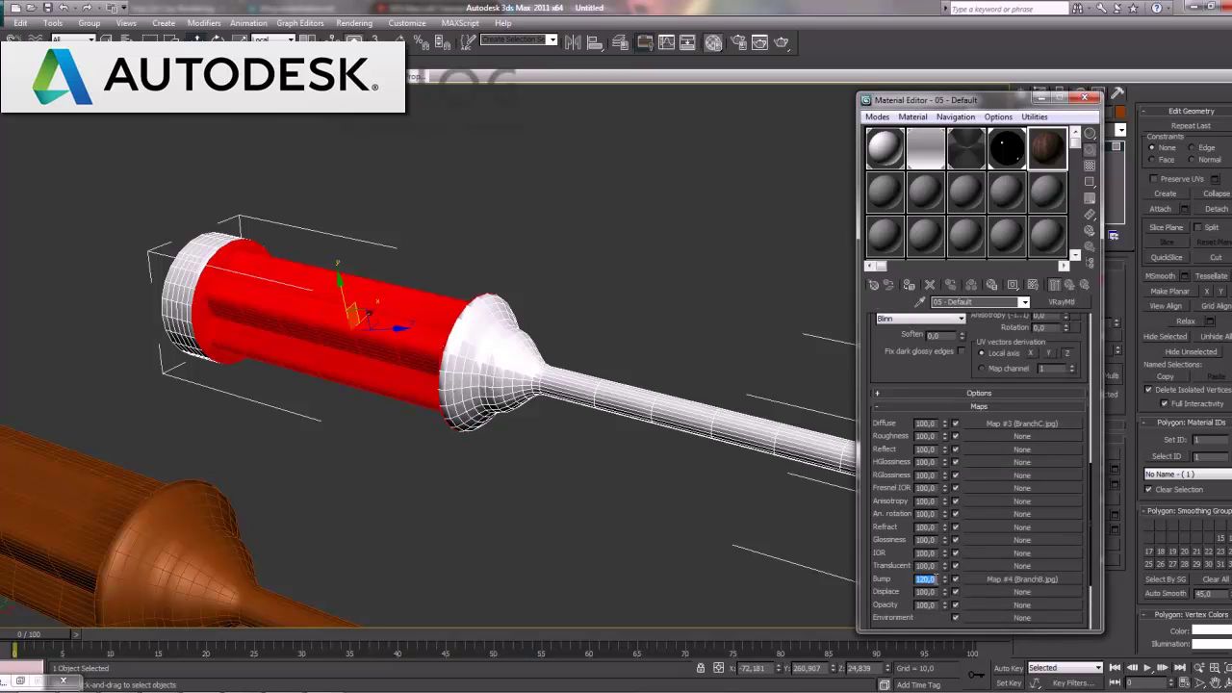
pyautogui.click(909, 287)
pyautogui.click(1034, 285)
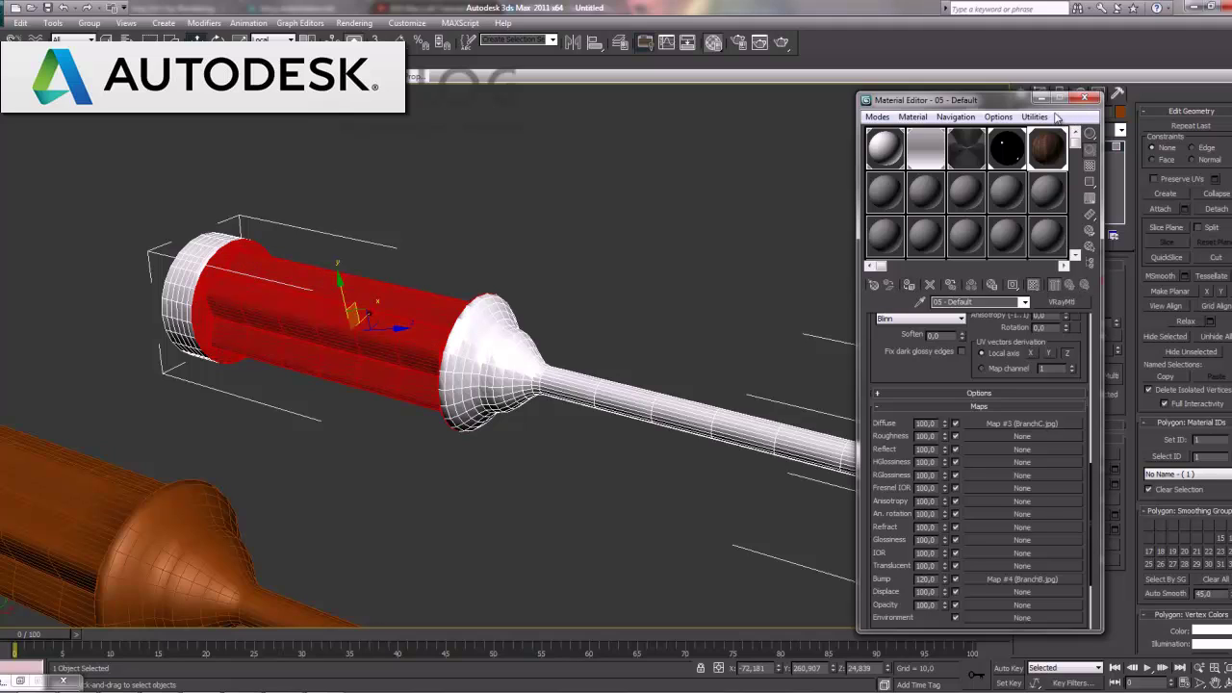
pyautogui.click(1084, 98)
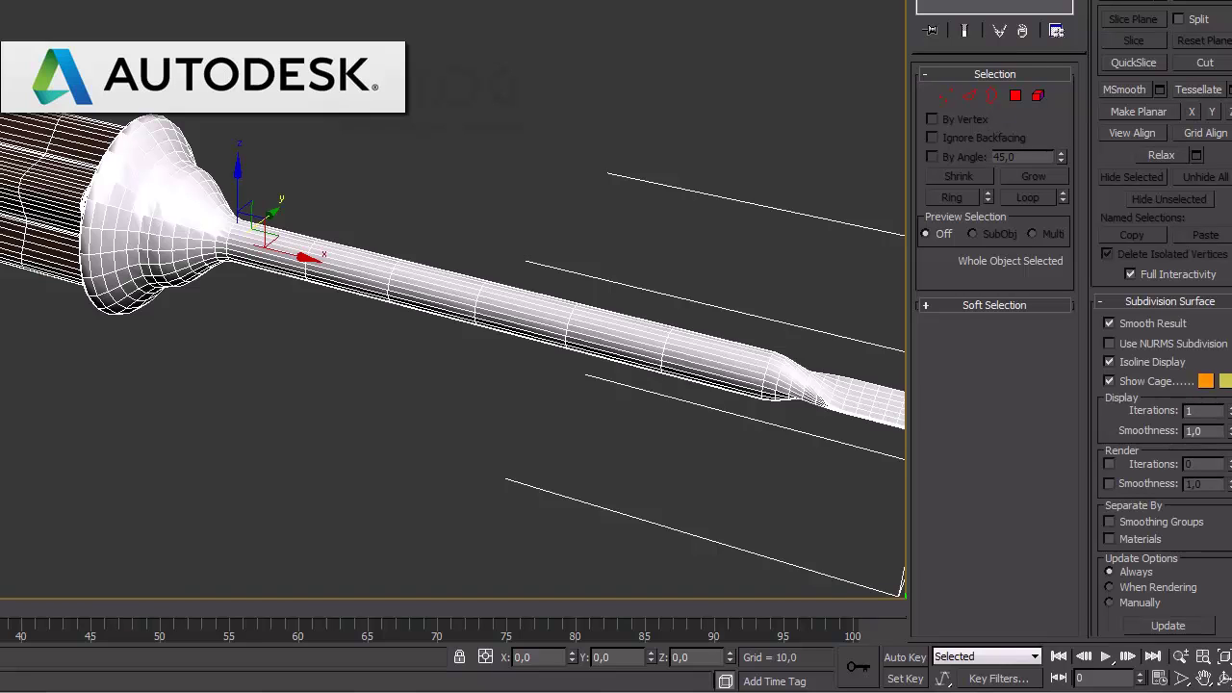
# Step: Add a UVW Map modifier with Box projection aligned to the X axis
pyautogui.click(1008, 7)
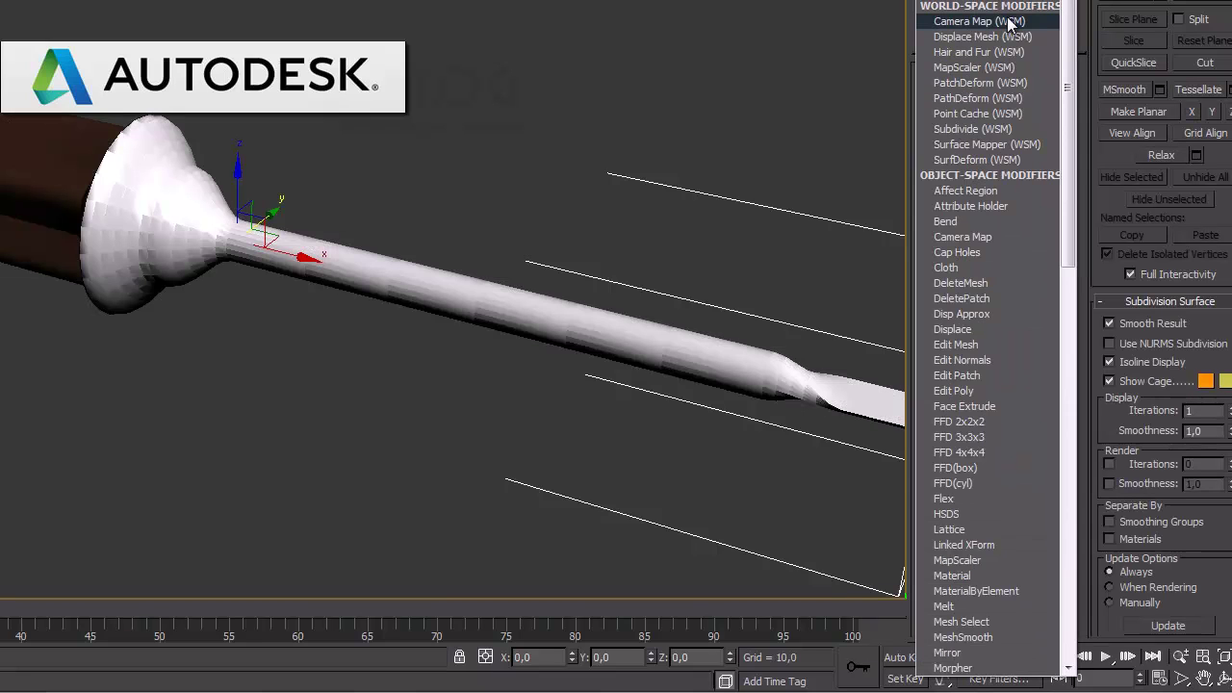
pyautogui.scroll(-15, 1001, 145)
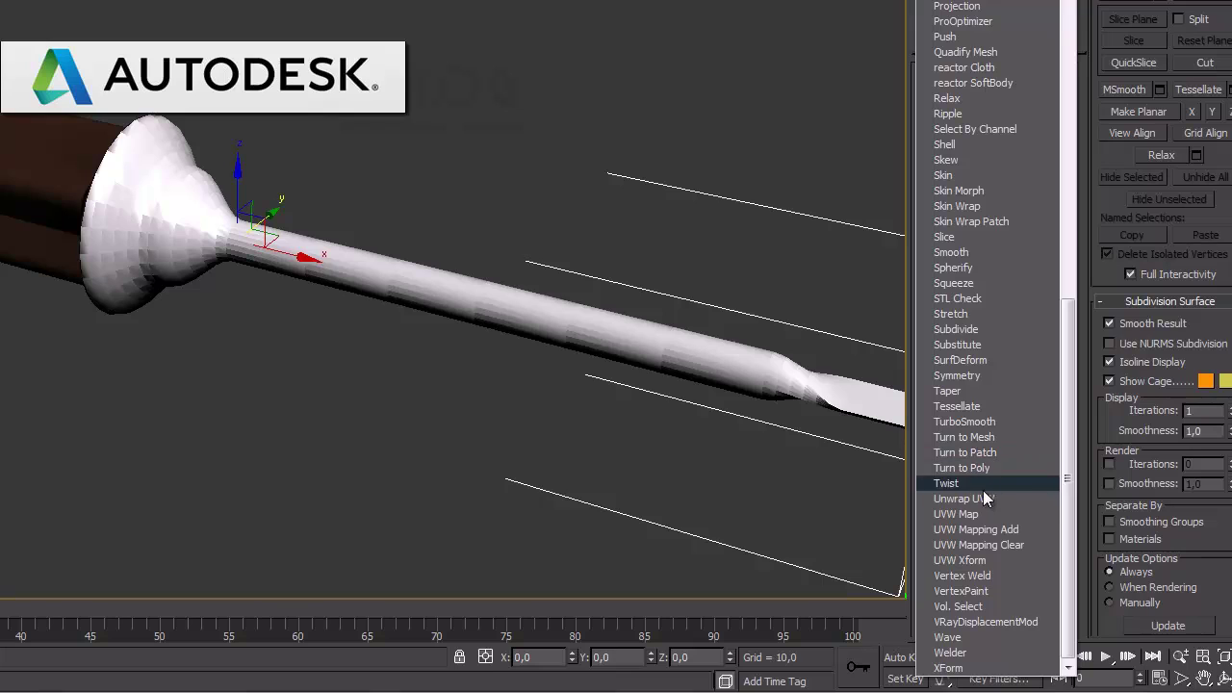
pyautogui.click(980, 514)
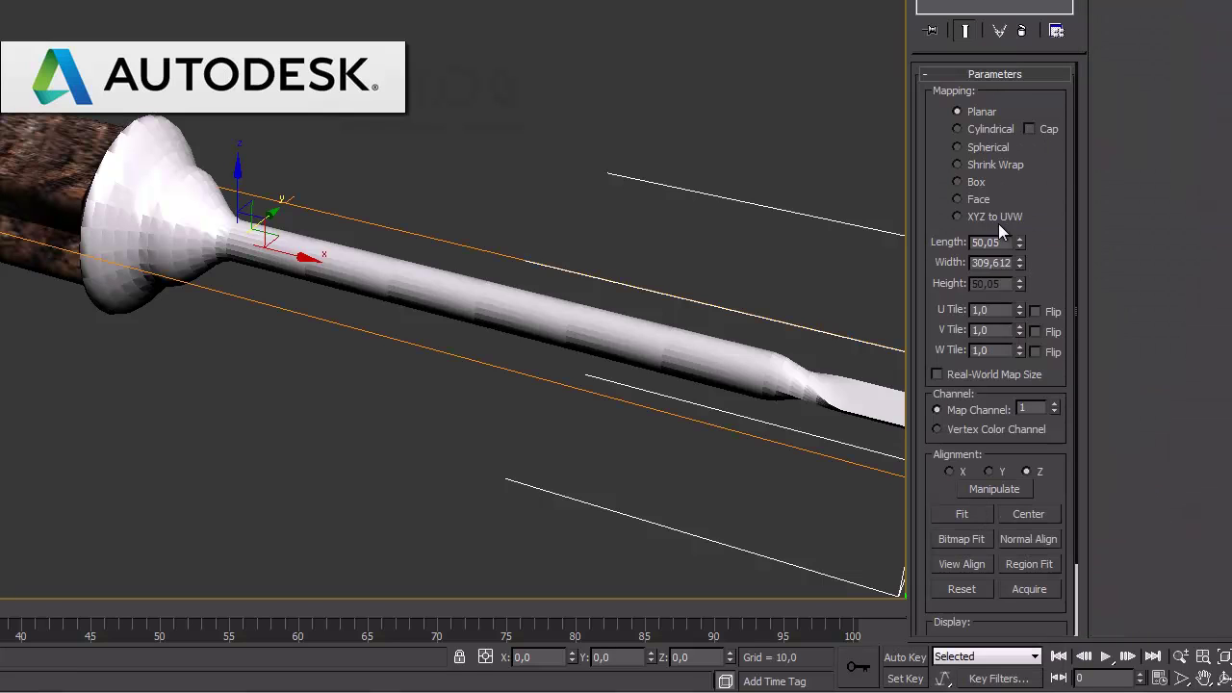
pyautogui.click(957, 182)
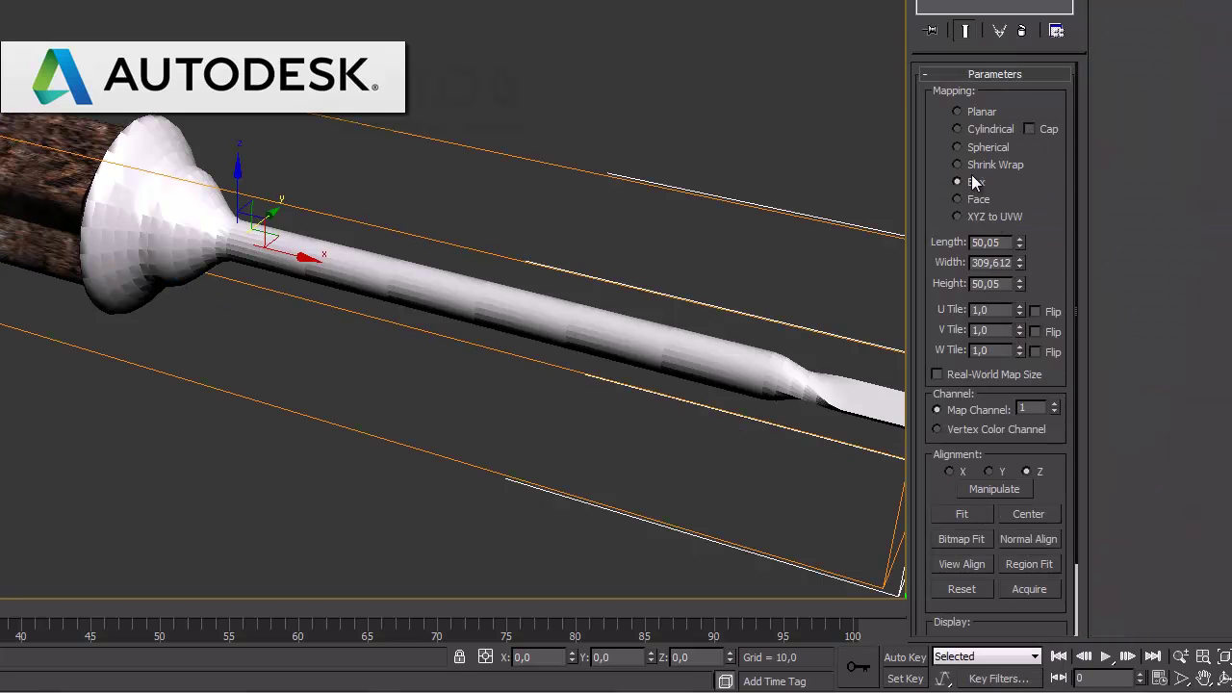
pyautogui.click(978, 149)
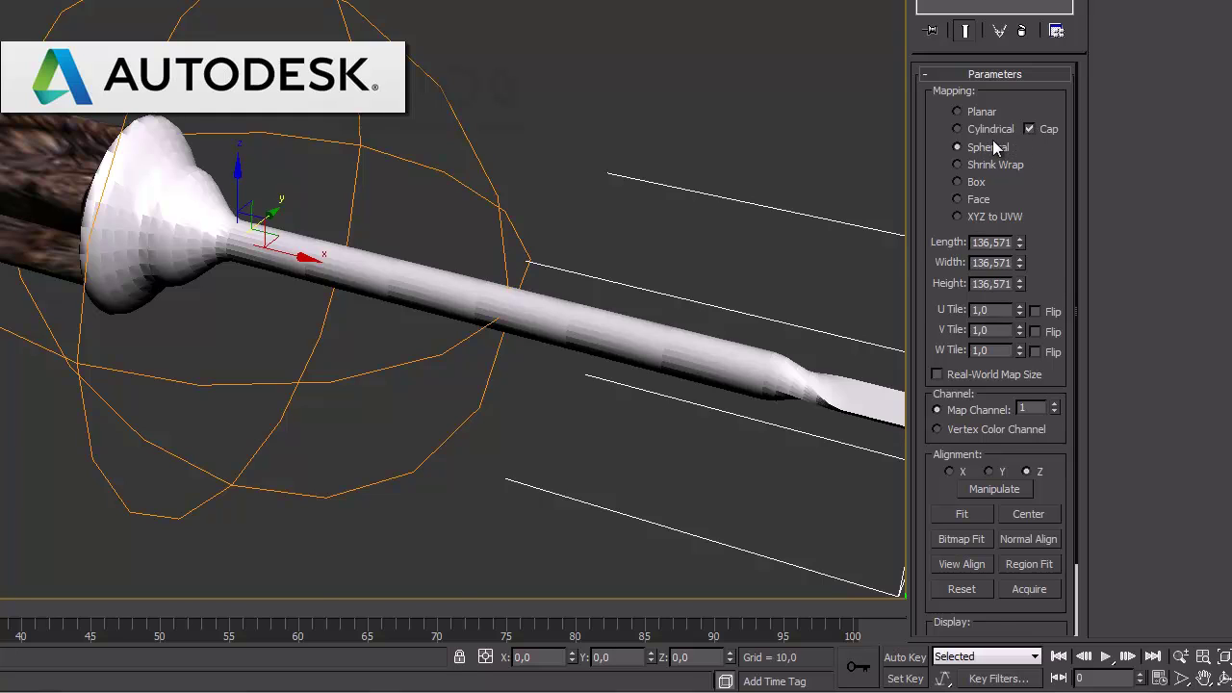
pyautogui.click(981, 187)
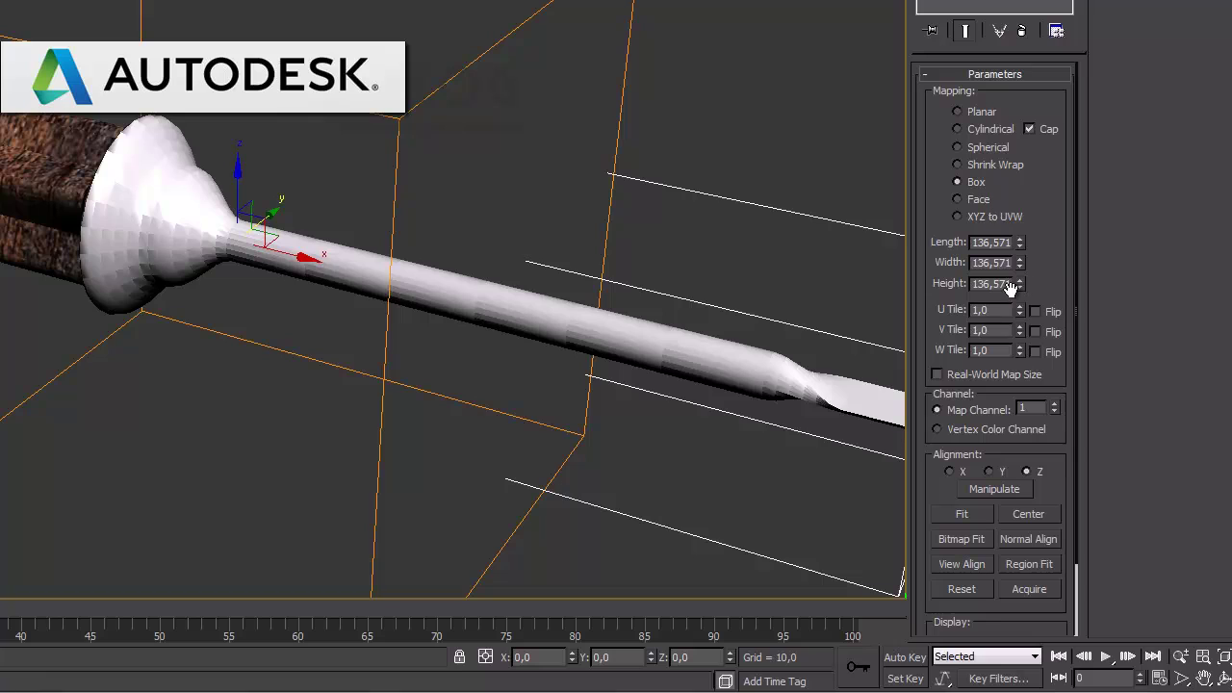
pyautogui.click(957, 471)
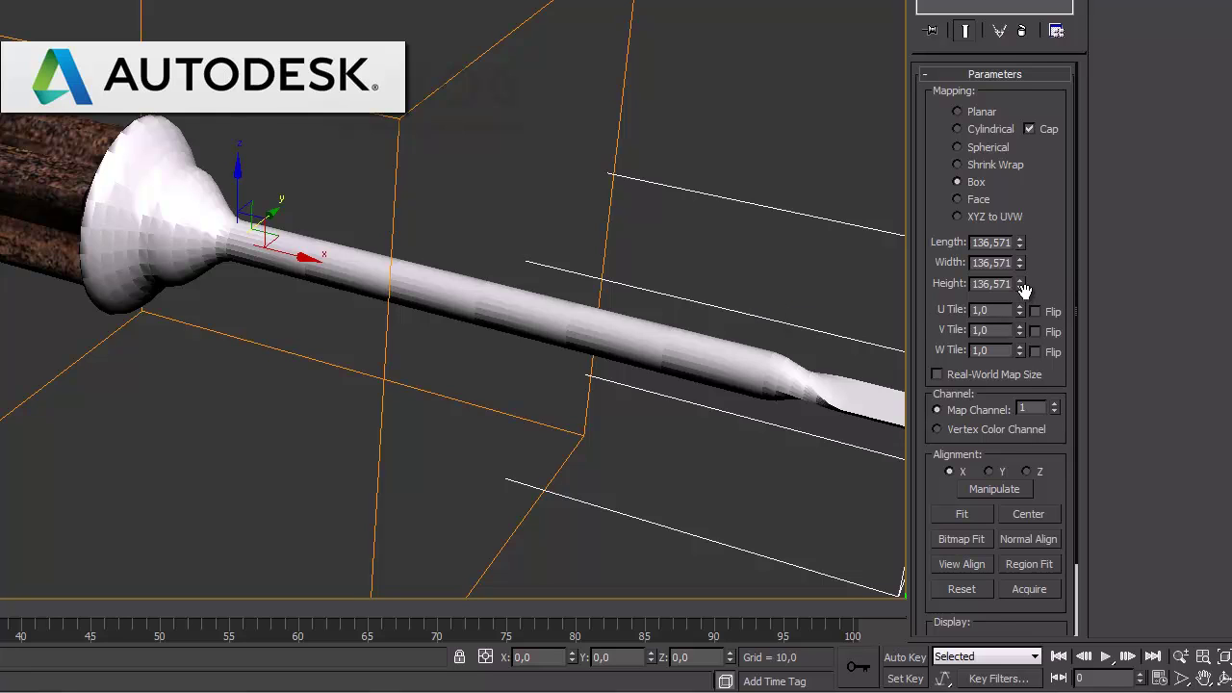
# Step: Resize the mapping gizmo to 95,599 × 120,182 × 95,599 and check the wood texture
pyautogui.moveTo(1019, 288); pyautogui.dragTo(1026, 319)
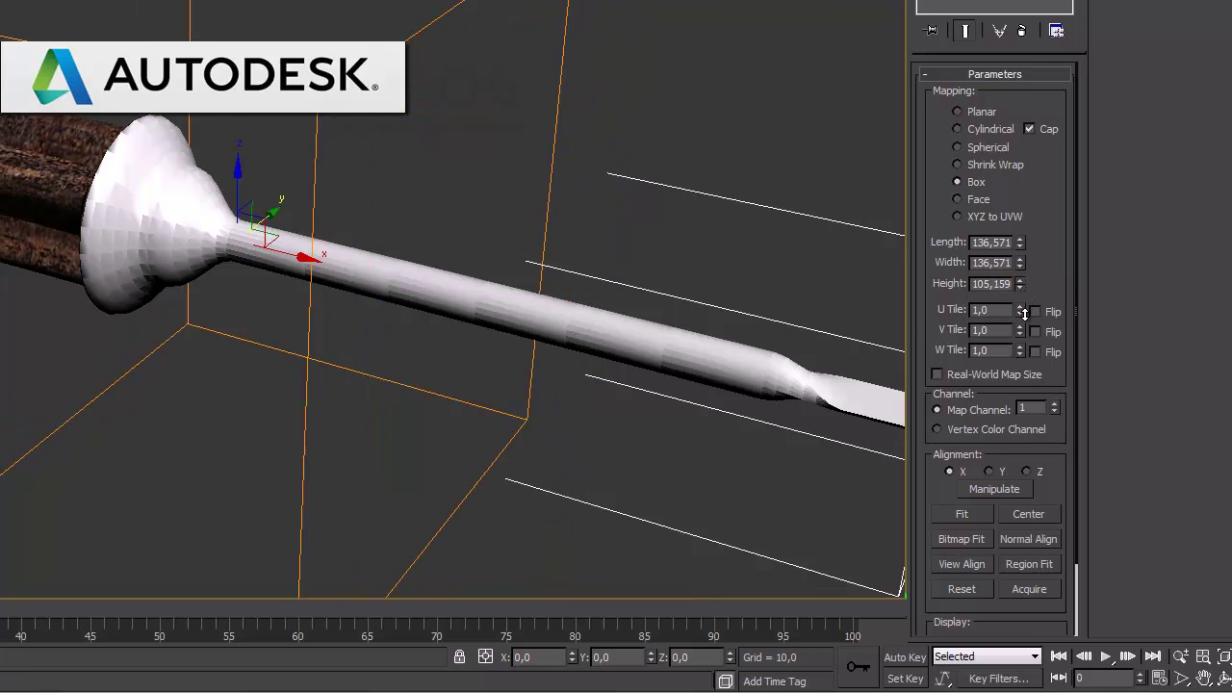
pyautogui.moveTo(1018, 268); pyautogui.dragTo(1025, 285)
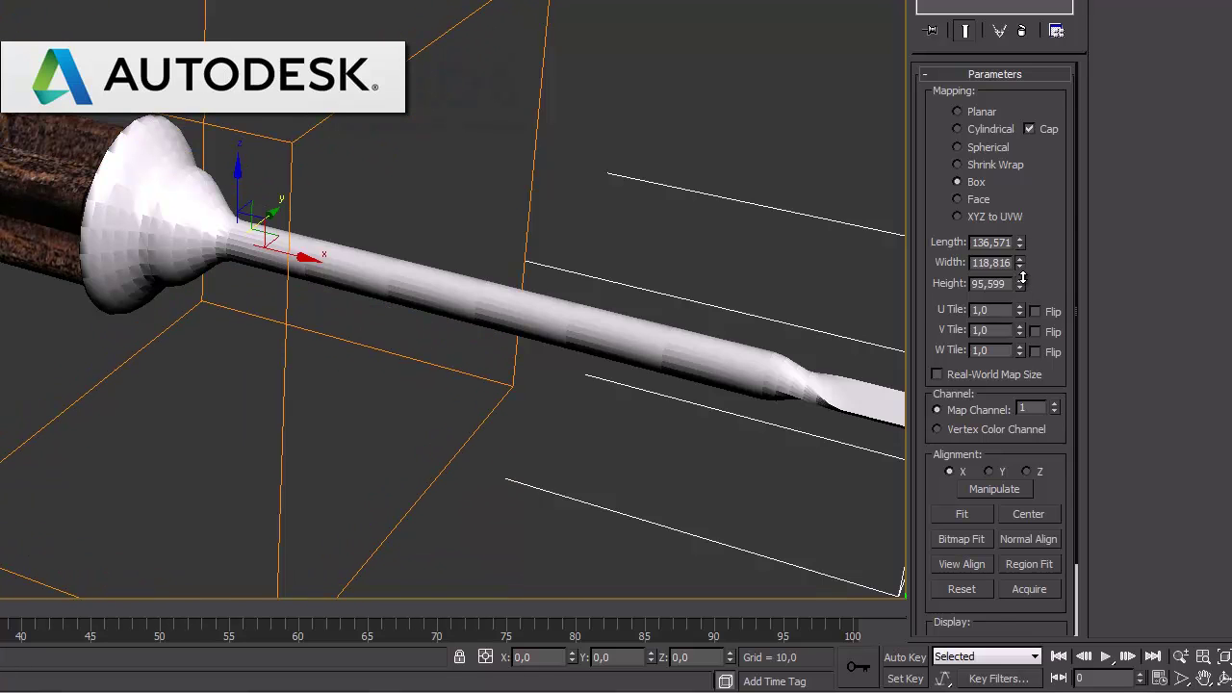
pyautogui.moveTo(1019, 246); pyautogui.dragTo(1022, 288)
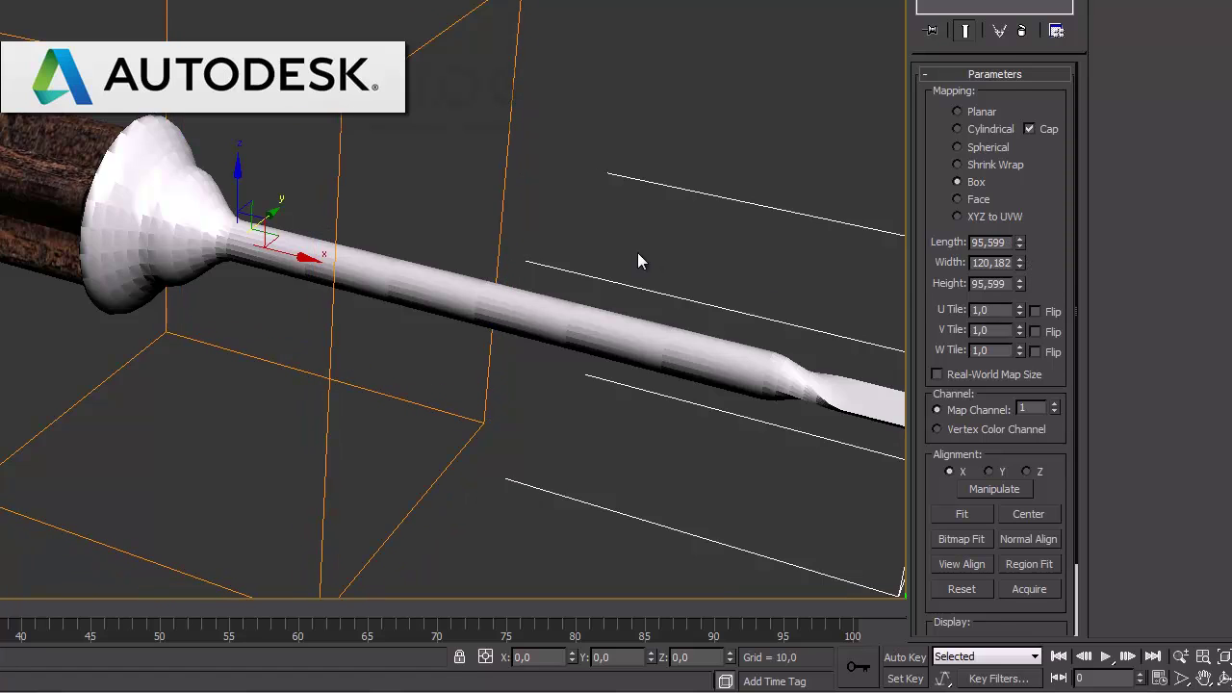
pyautogui.keyDown('alt'); pyautogui.moveTo(629, 231); pyautogui.dragTo(529, 92, button='middle'); pyautogui.keyUp('alt')
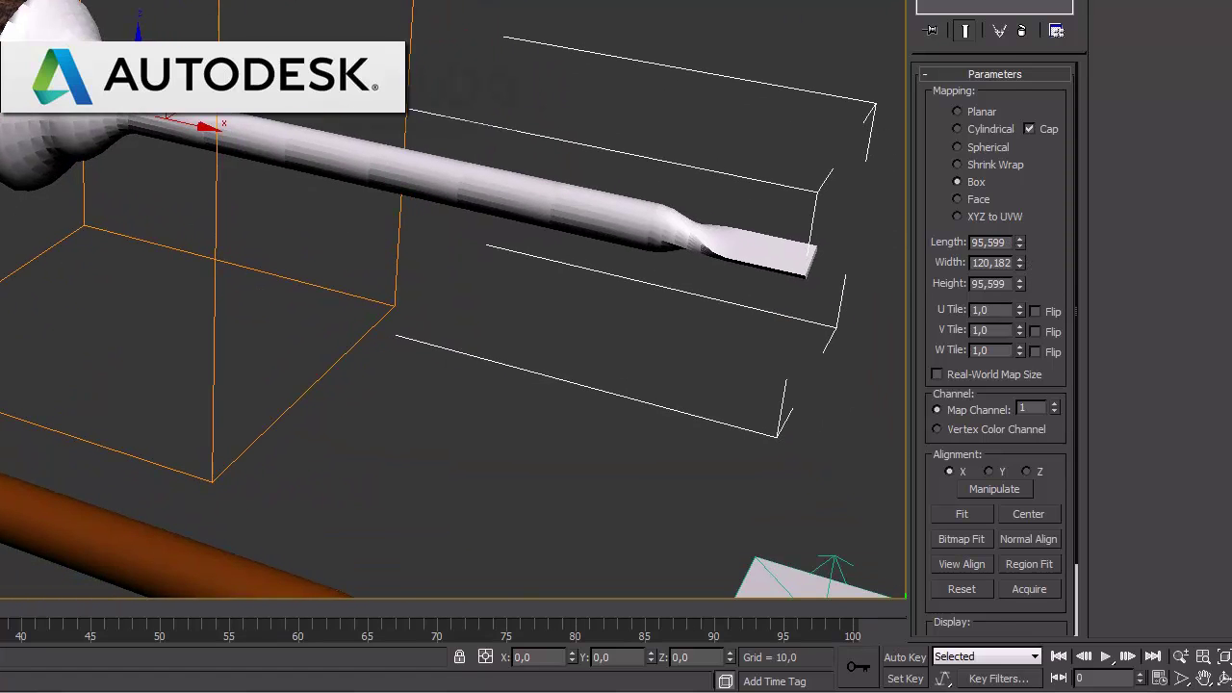
pyautogui.click(622, 59)
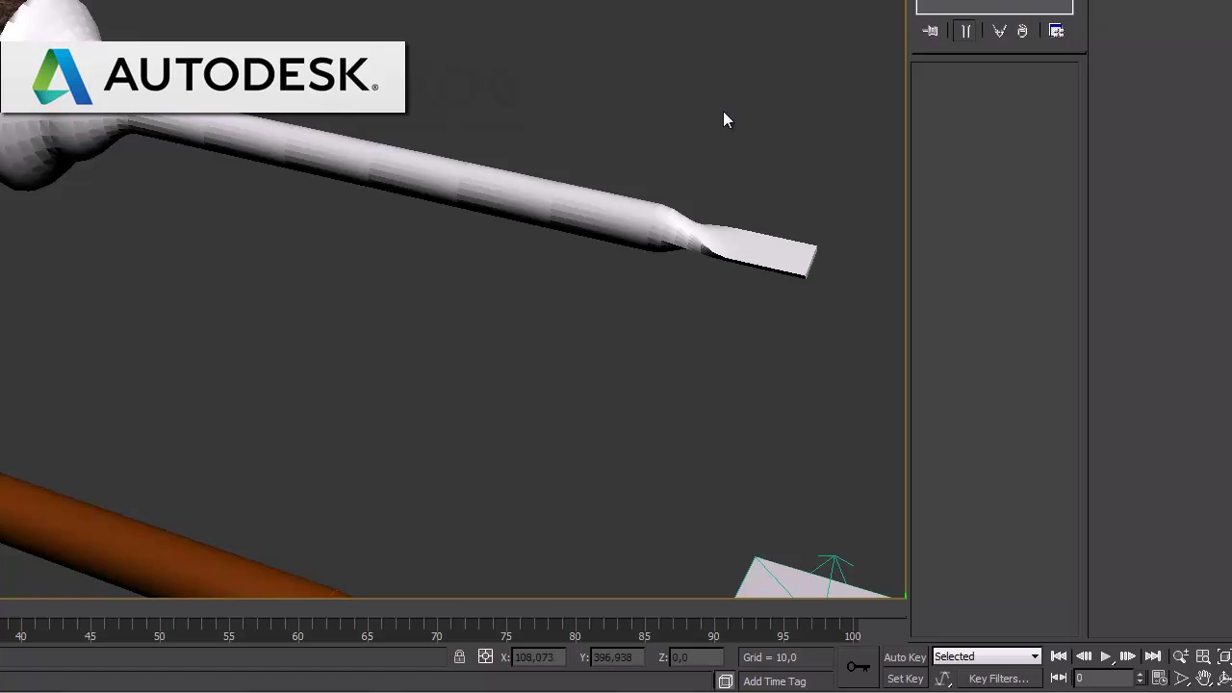
pyautogui.click(61, 119)
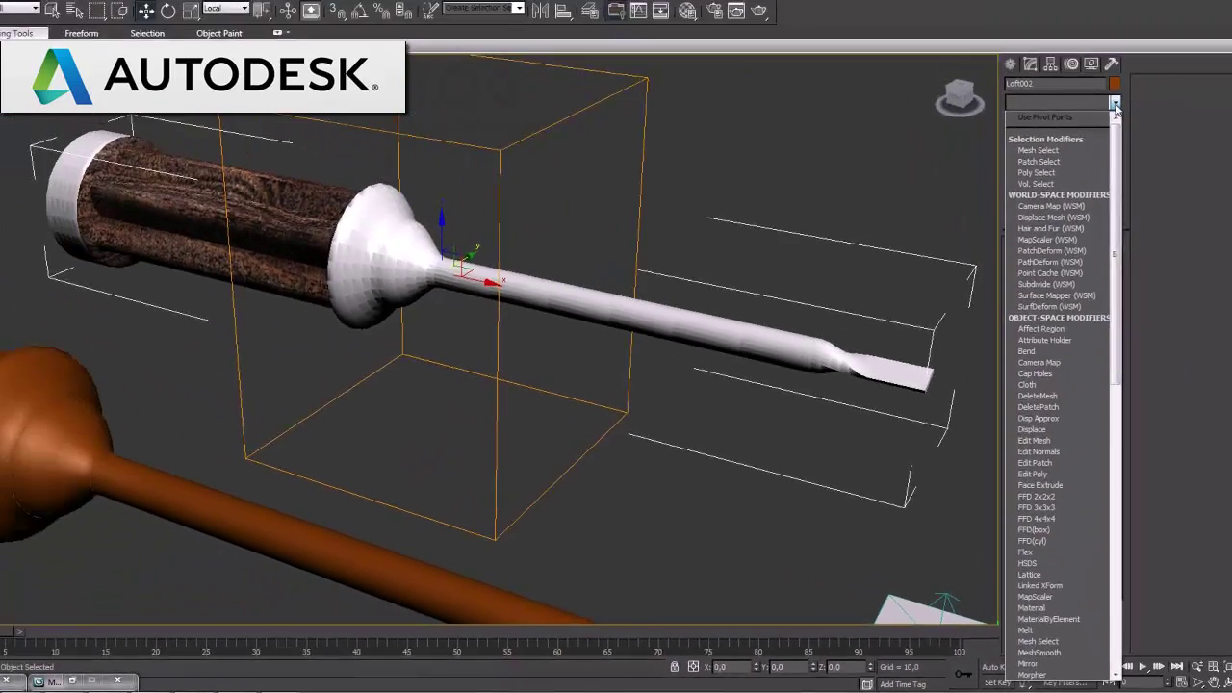
# Step: Add TurboSmooth with 2 iterations above the UVW mapping on Loft002, then view both screwdrivers
pyautogui.scroll(-10, 1063, 519)
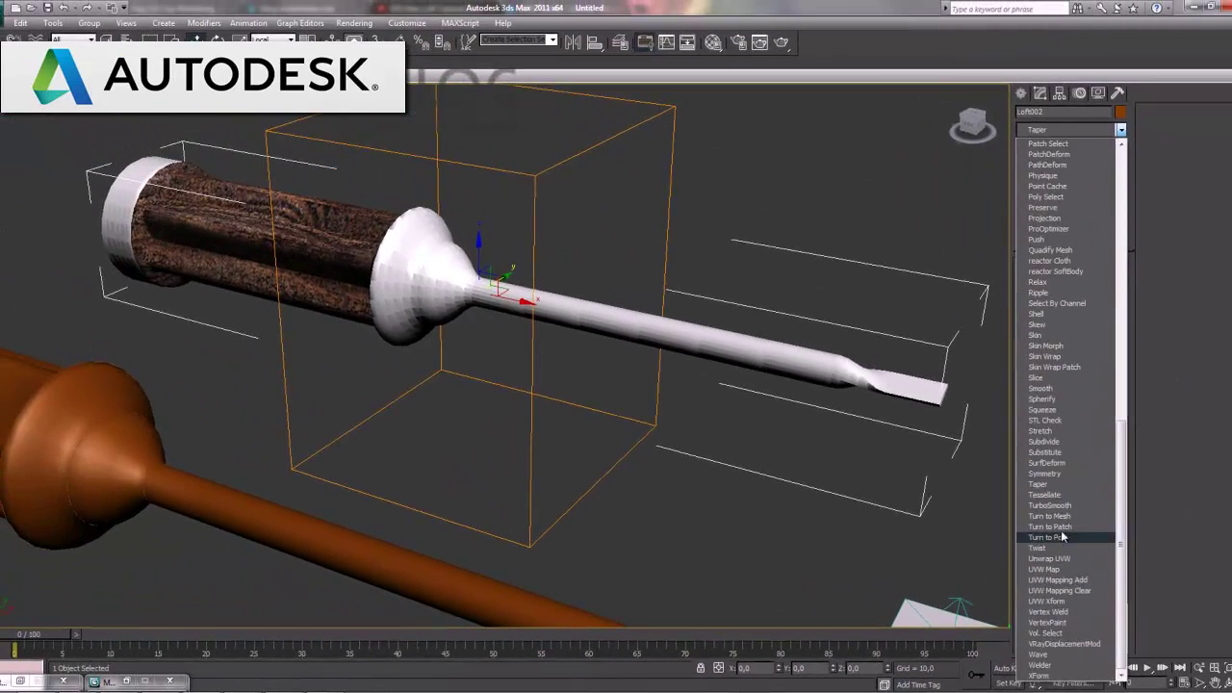
pyautogui.click(1049, 505)
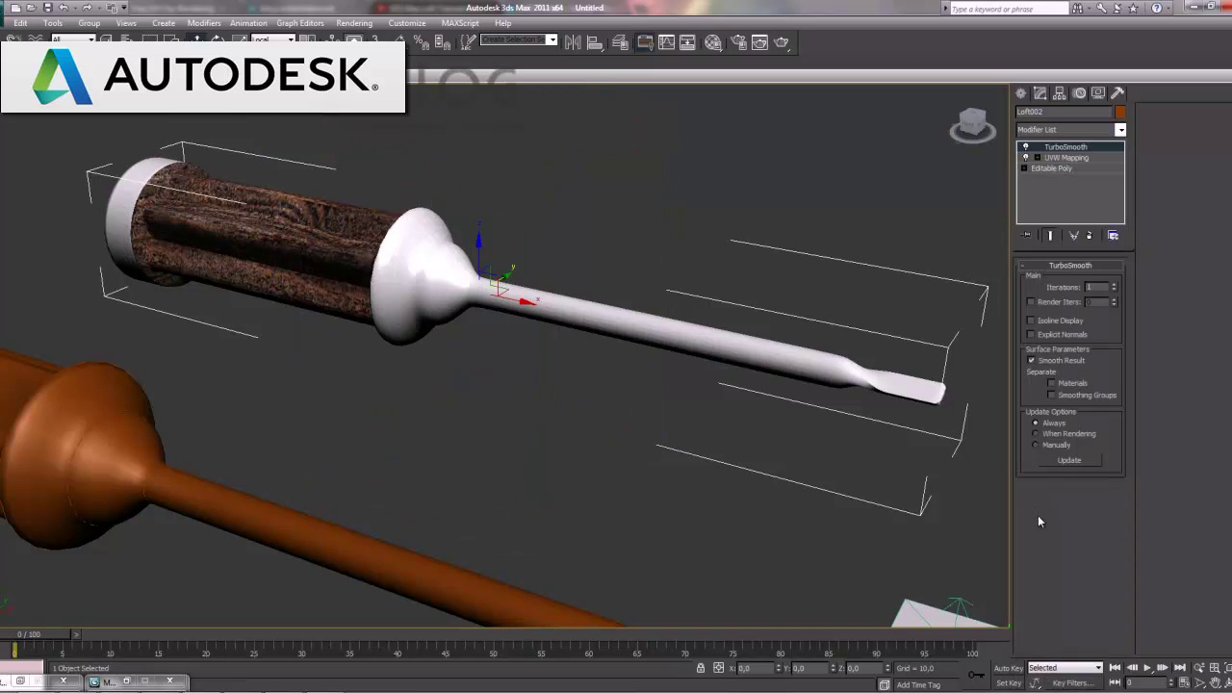
pyautogui.click(1115, 285)
pyautogui.keyDown('alt'); pyautogui.moveTo(747, 380); pyautogui.dragTo(667, 358, button='middle'); pyautogui.keyUp('alt')
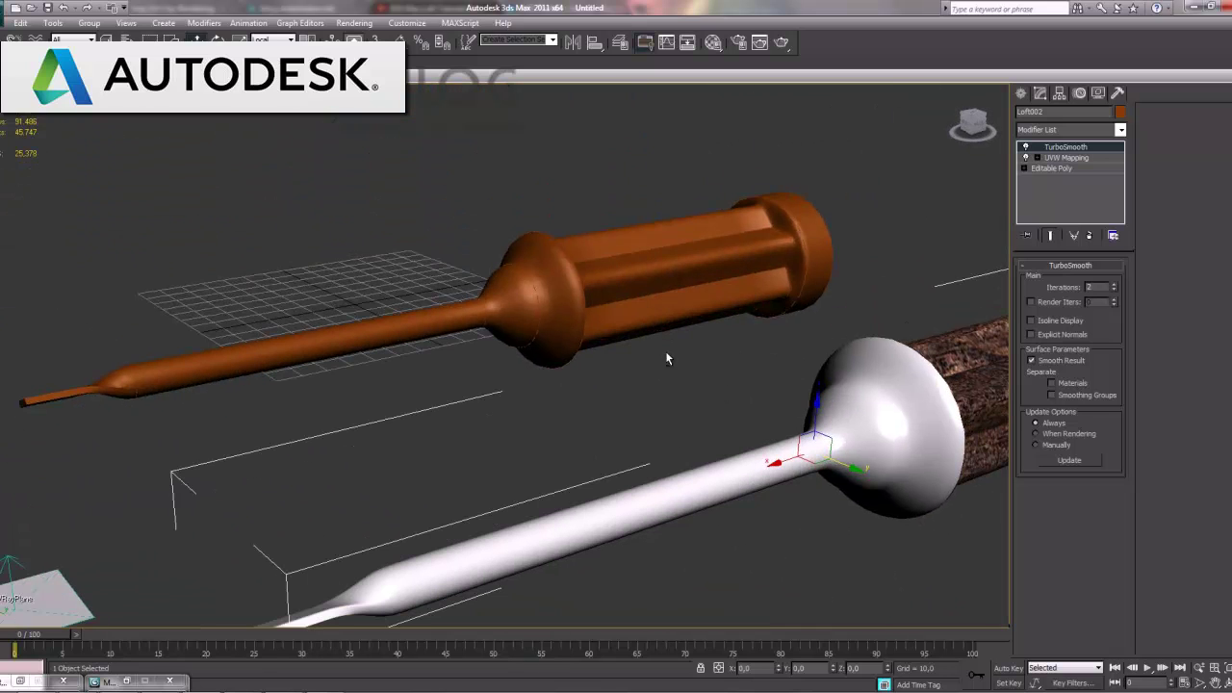
pyautogui.scroll(-1, 647, 385)
pyautogui.scroll(-1, 637, 389)
pyautogui.scroll(-1, 637, 397)
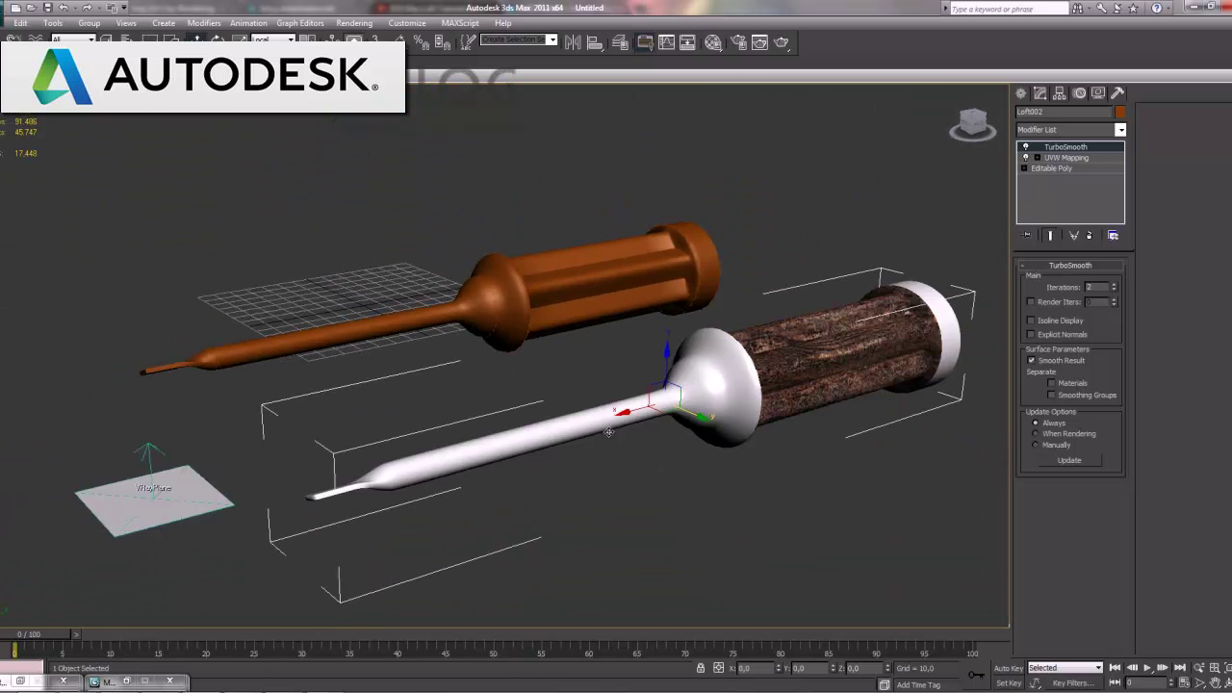
pyautogui.scroll(-1, 616, 433)
# Step: Turn on V-Ray GI with a Very low irradiance map and light cache secondary bounces
pyautogui.click(354, 22)
pyautogui.click(443, 48)
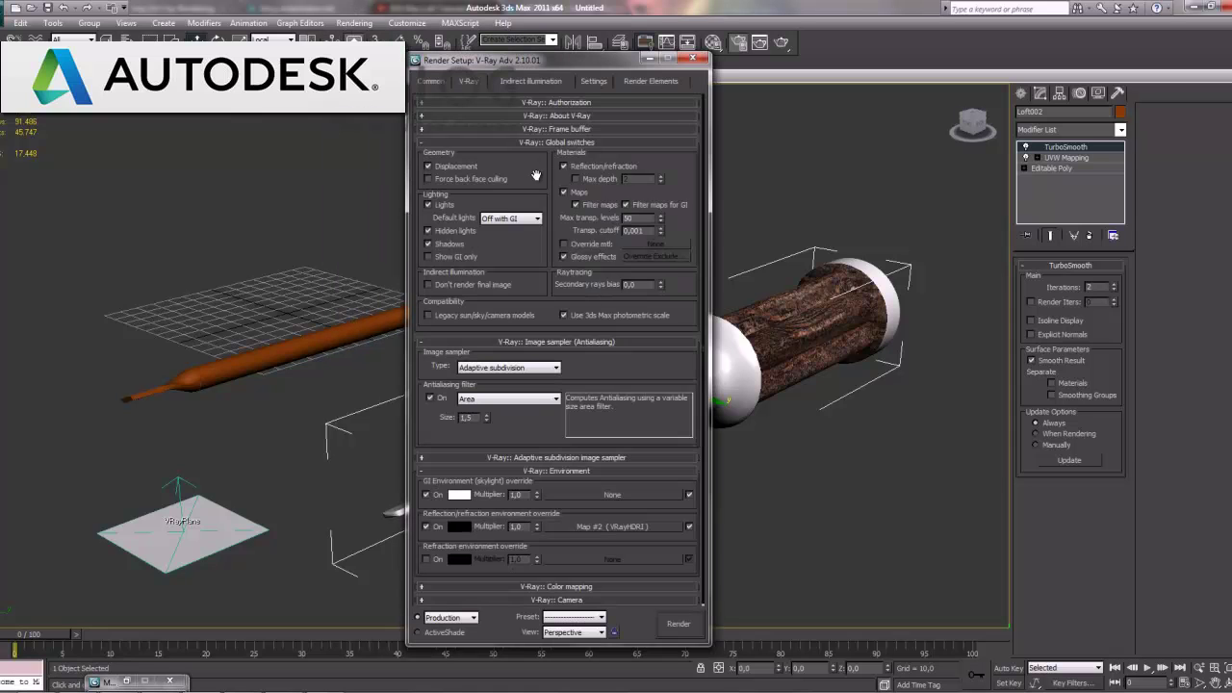
pyautogui.click(531, 81)
pyautogui.click(424, 119)
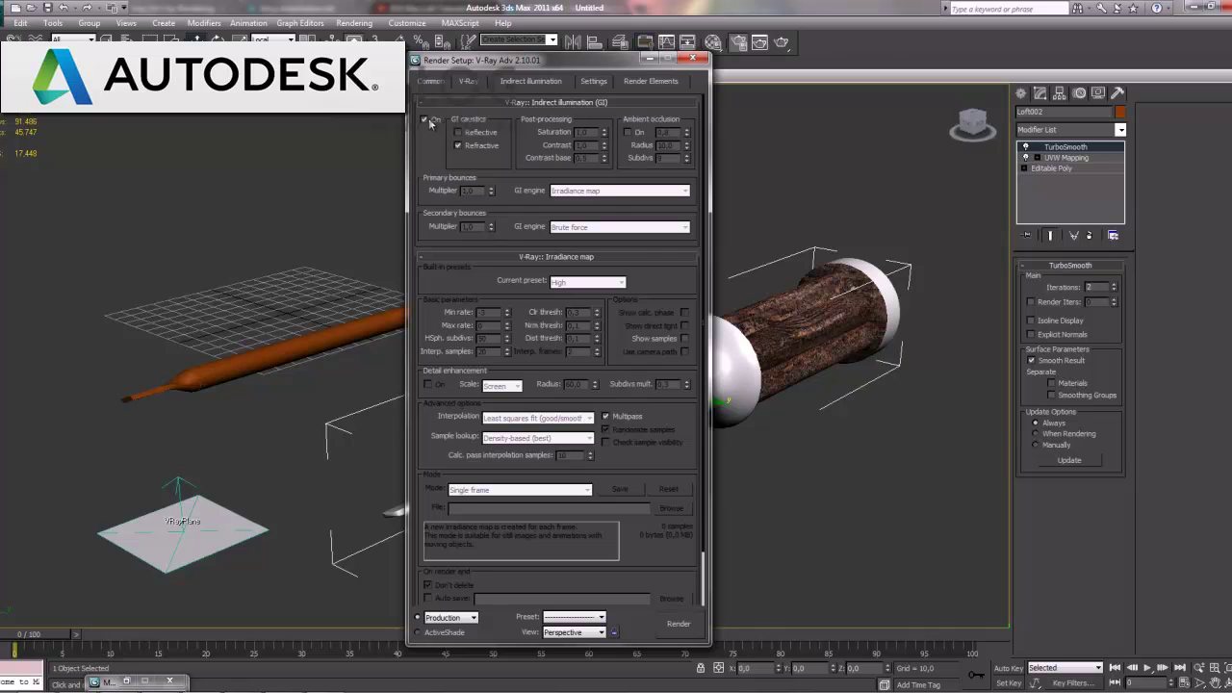
pyautogui.click(604, 229)
pyautogui.click(598, 265)
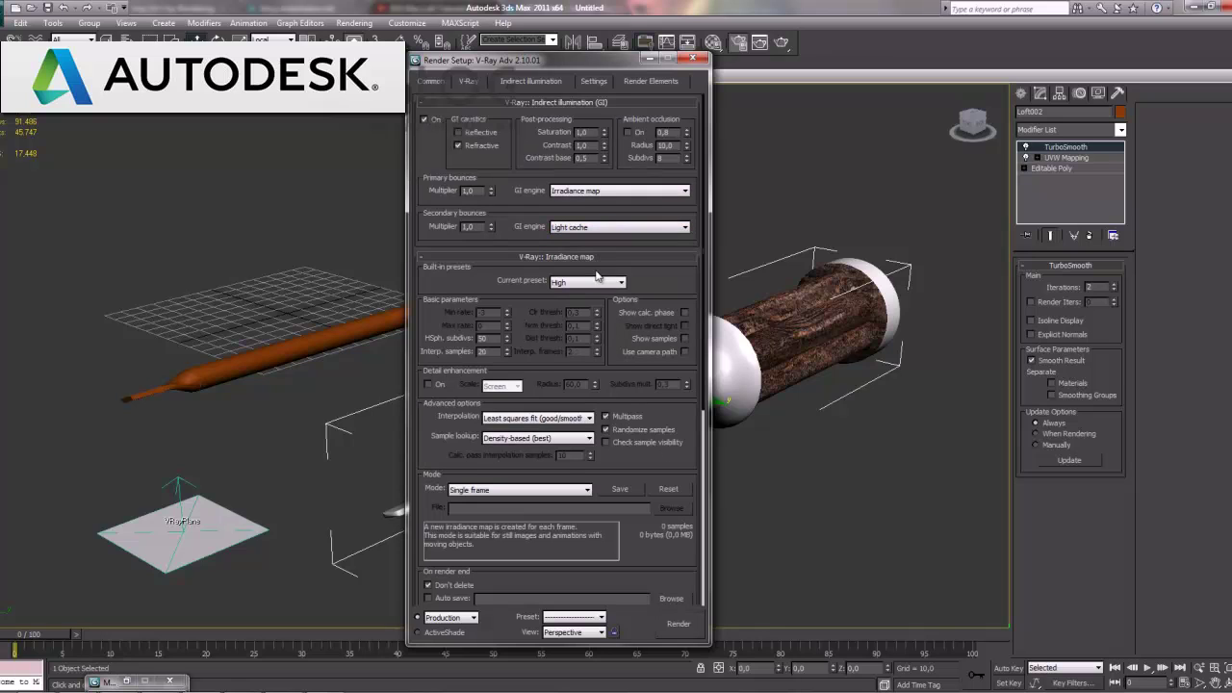
pyautogui.click(586, 283)
pyautogui.click(578, 304)
# Step: Set light cache subdivs to 20 and render a test image
pyautogui.scroll(-5, 535, 364)
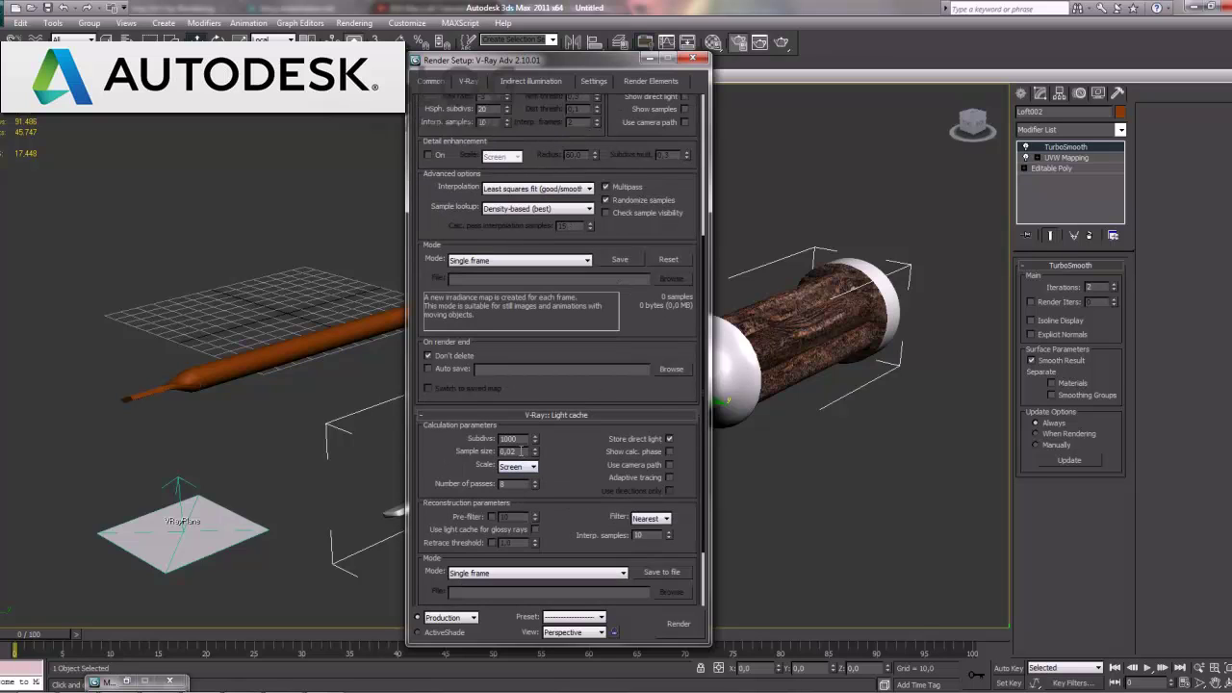
pyautogui.write('20')
pyautogui.click(680, 626)
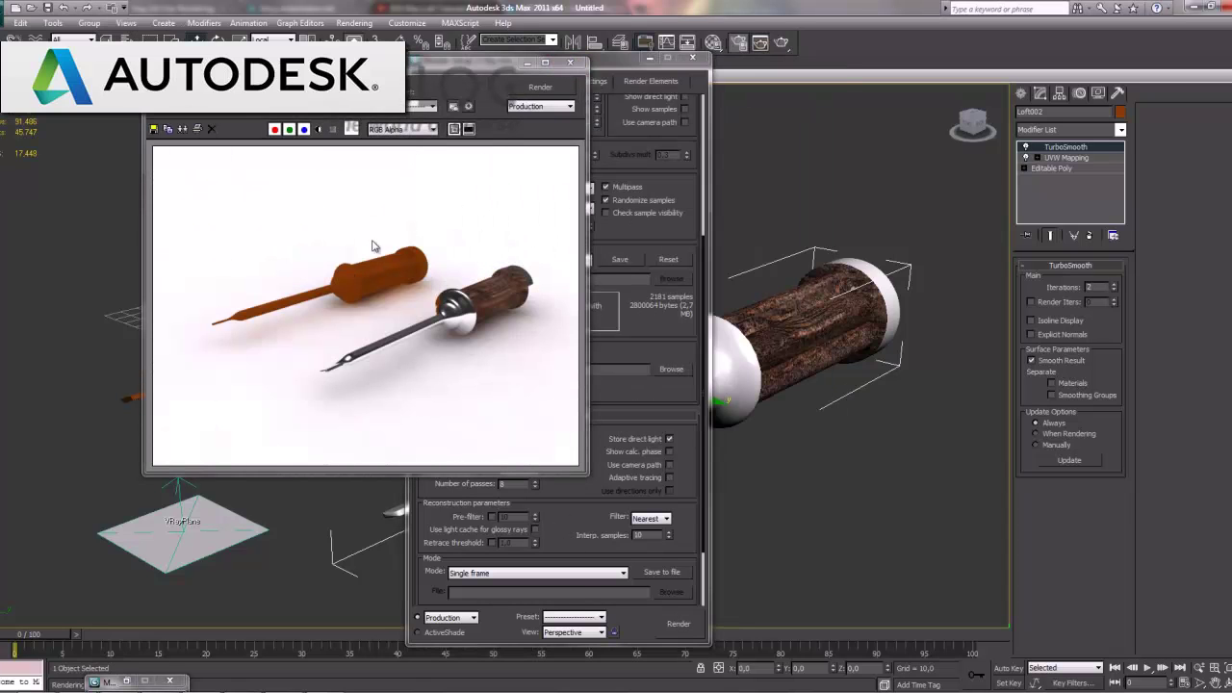
# Step: Frame a close safe-frame view of the wood-handled screwdriver and render it in V-Ray
pyautogui.click(567, 62)
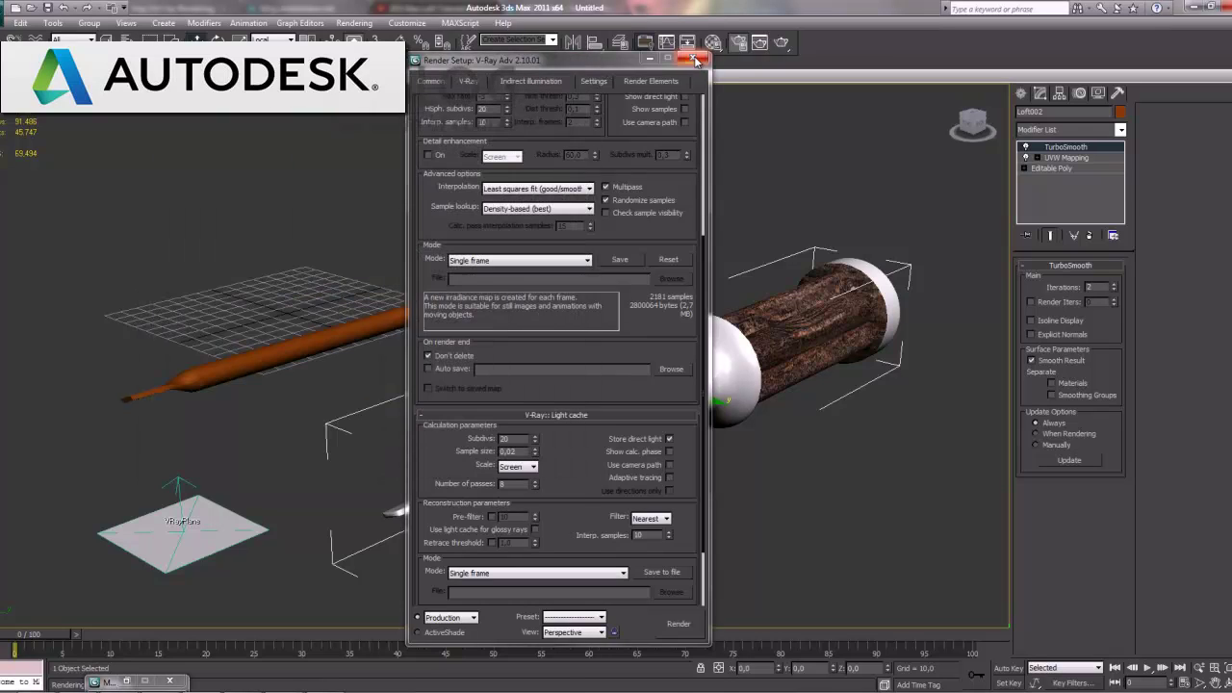
pyautogui.click(692, 58)
pyautogui.hotkey('shift', 'f')
pyautogui.click(1186, 681)
pyautogui.moveTo(574, 496); pyautogui.dragTo(559, 382)
pyautogui.moveTo(559, 382)
pyautogui.keyDown('alt'); pyautogui.mouseDown(button='middle')
pyautogui.moveTo(446, 393)
pyautogui.moveTo(555, 400)
pyautogui.moveTo(577, 366)
pyautogui.moveTo(577, 401)
pyautogui.moveTo(487, 434)
pyautogui.moveTo(501, 462)
pyautogui.mouseUp(button='middle'); pyautogui.keyUp('alt')
pyautogui.moveTo(501, 461); pyautogui.dragTo(510, 457)
pyautogui.hotkey('shift', 'q')
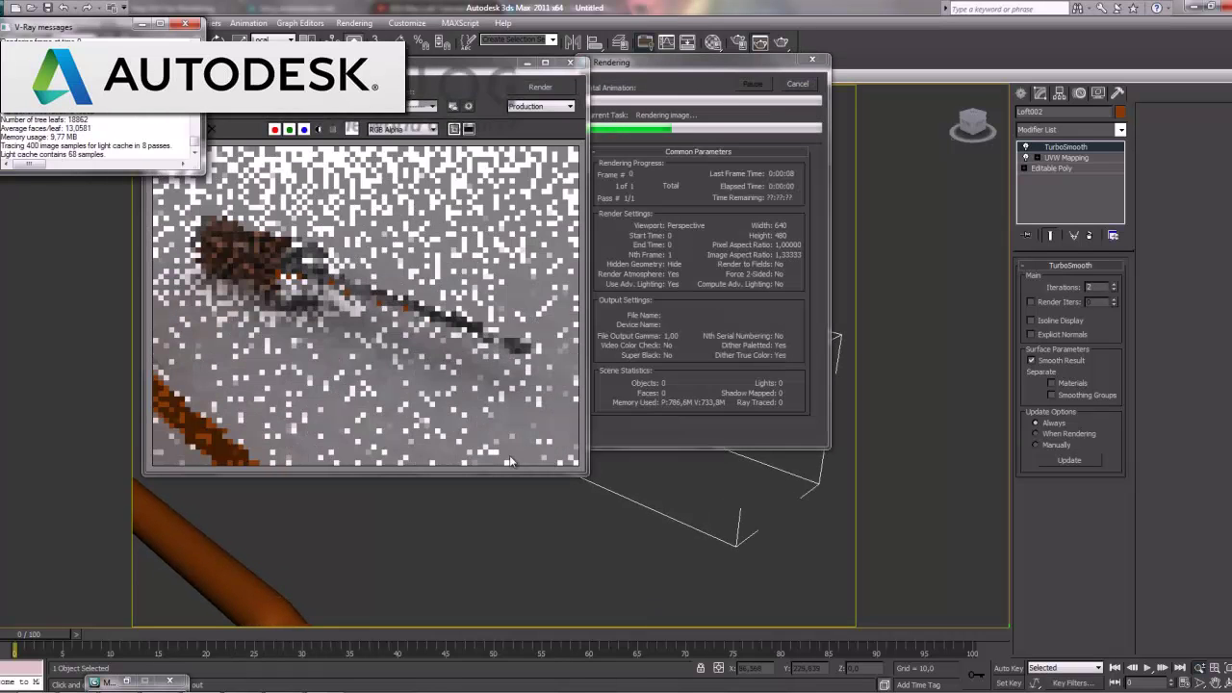